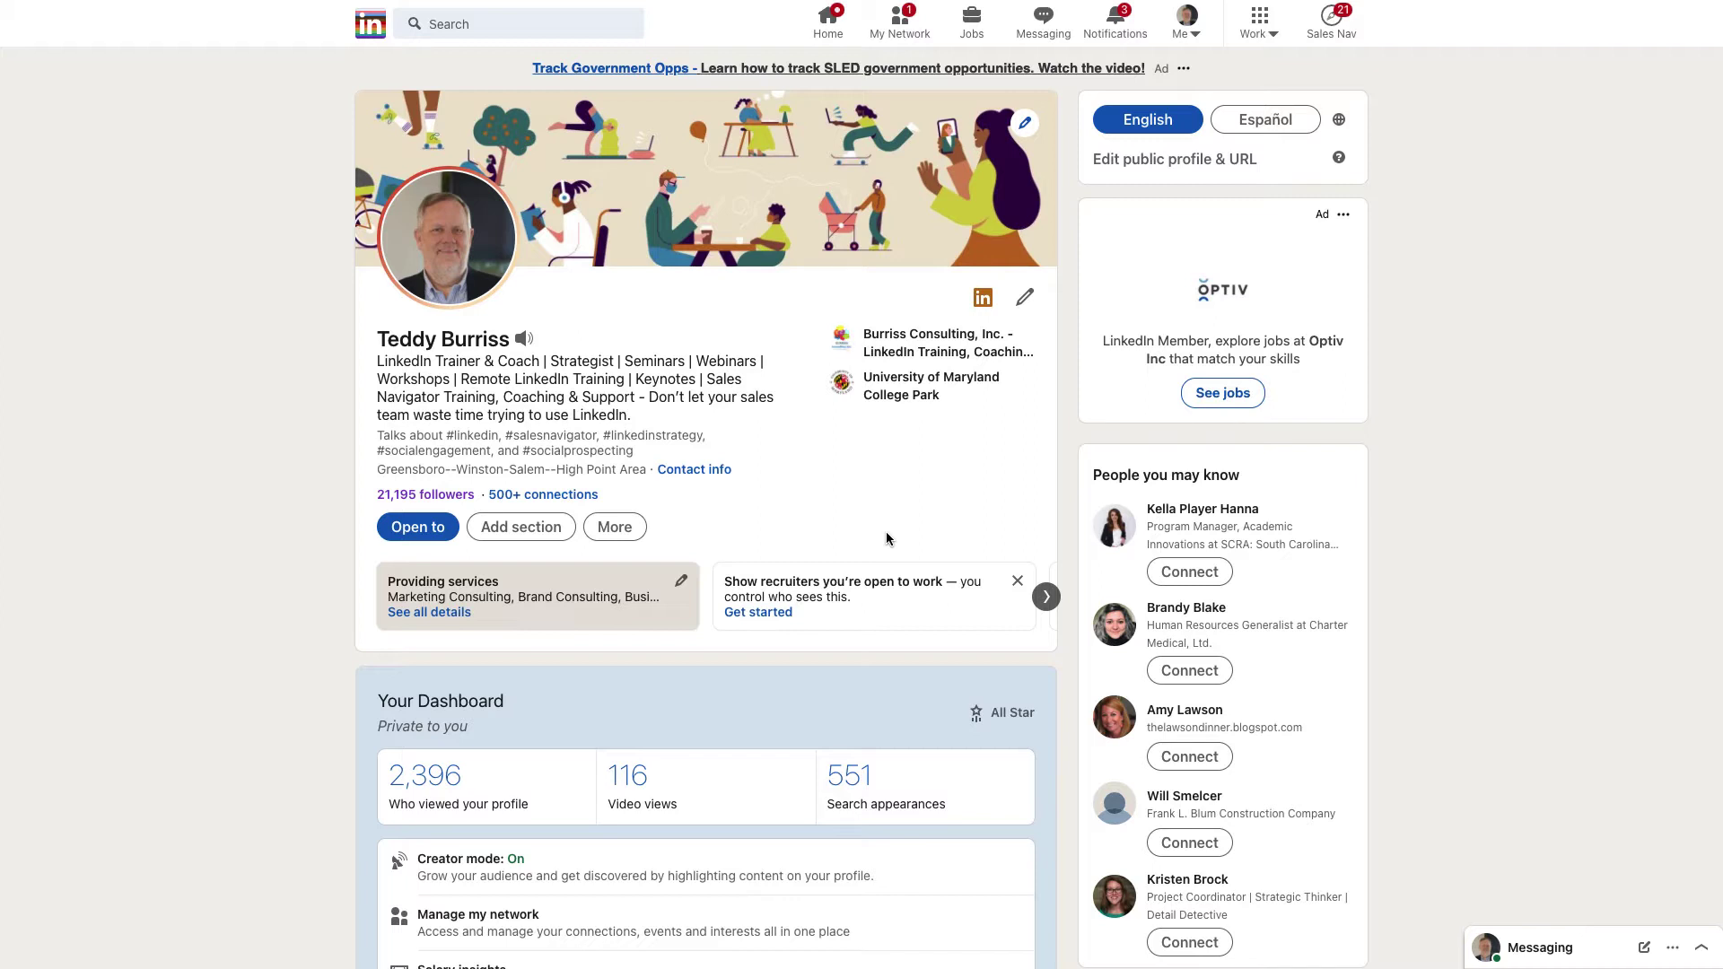
Step: Leave the profile page and return to the LinkedIn home feed
click(371, 36)
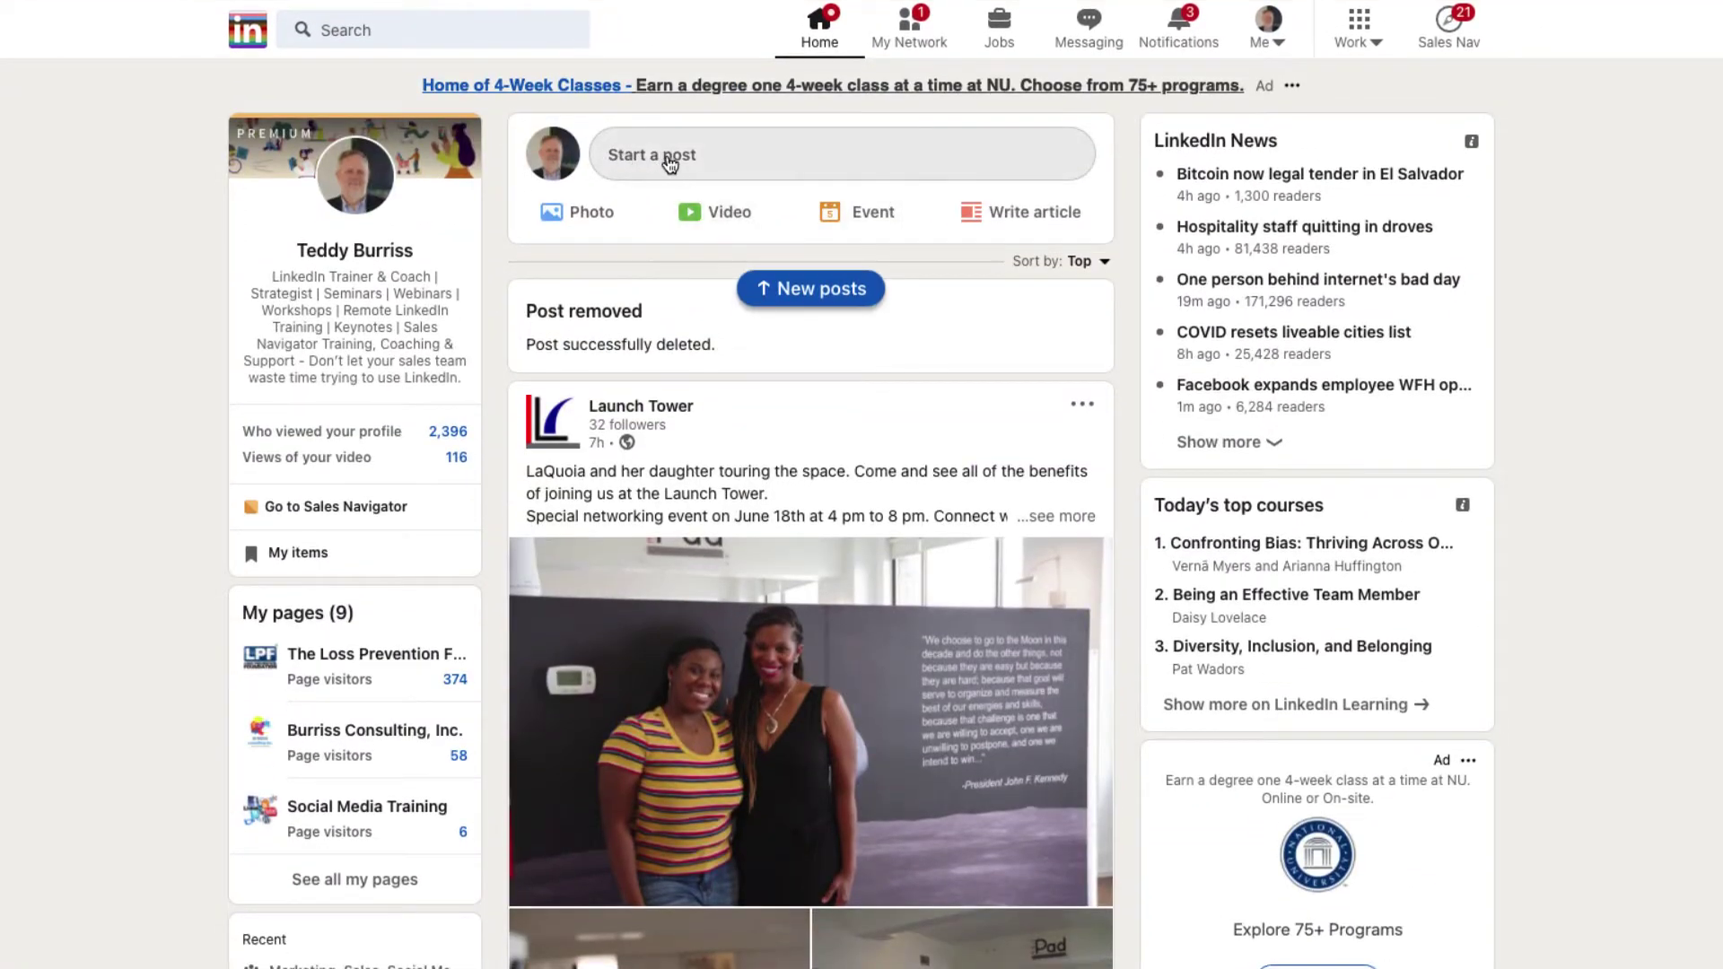
Step: Turn a new post into a hiring announcement for Burriss Consulting, Inc
click(668, 160)
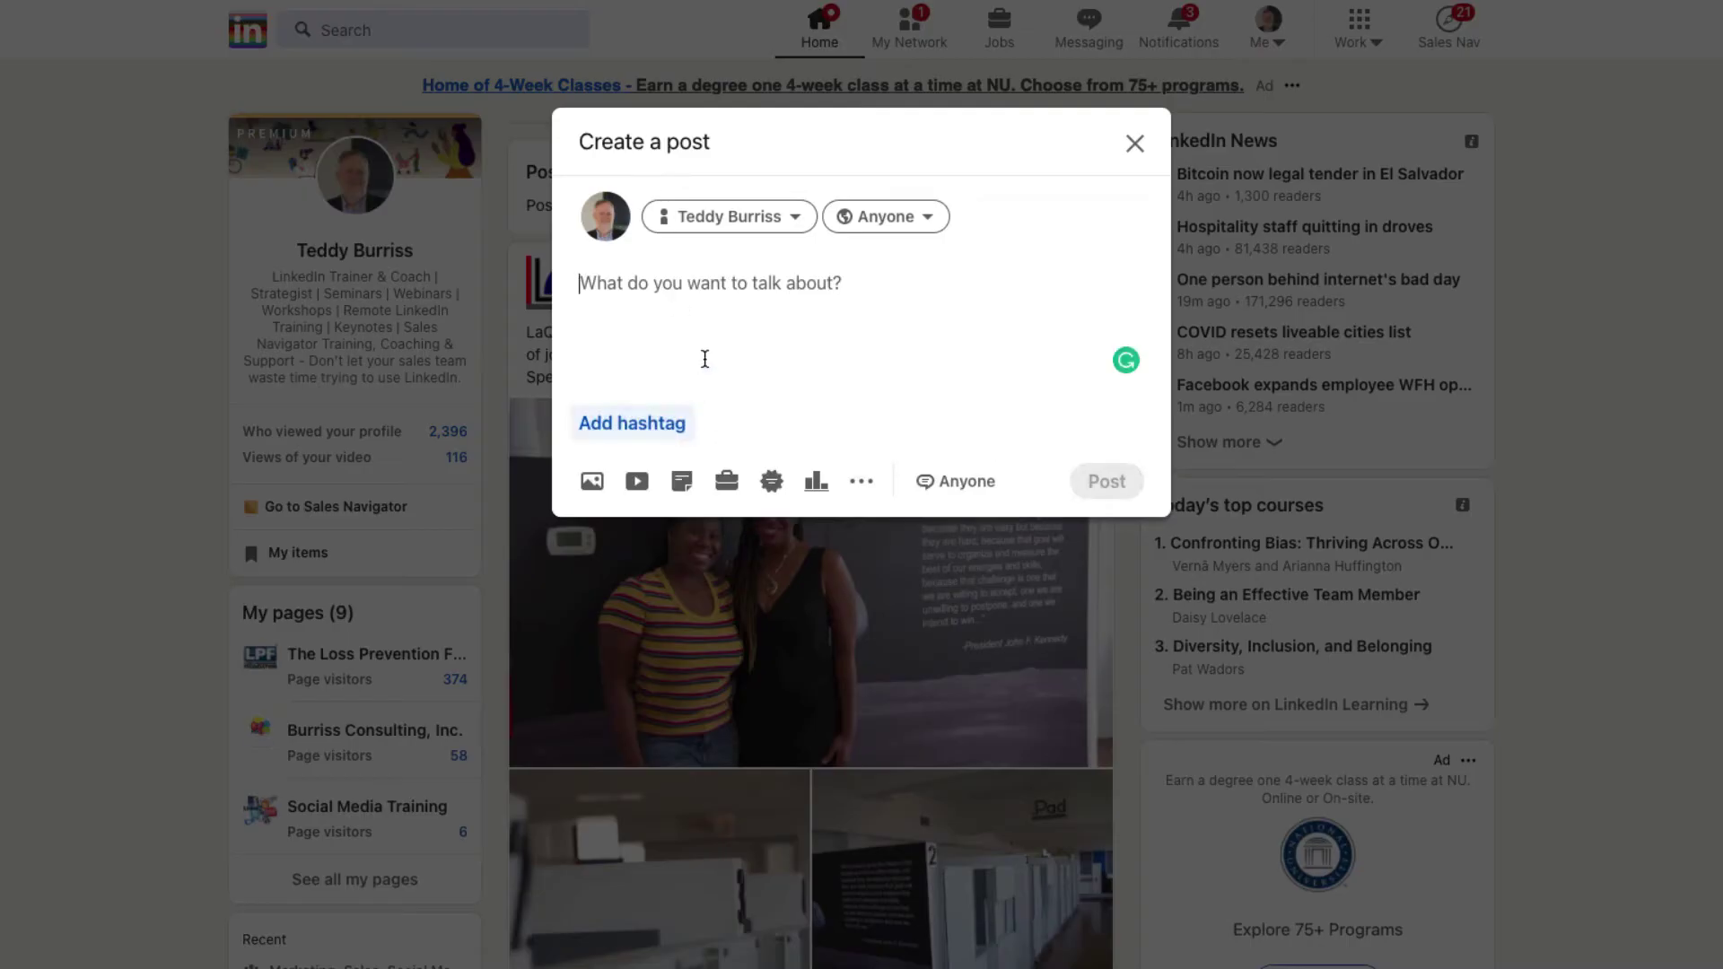
click(725, 485)
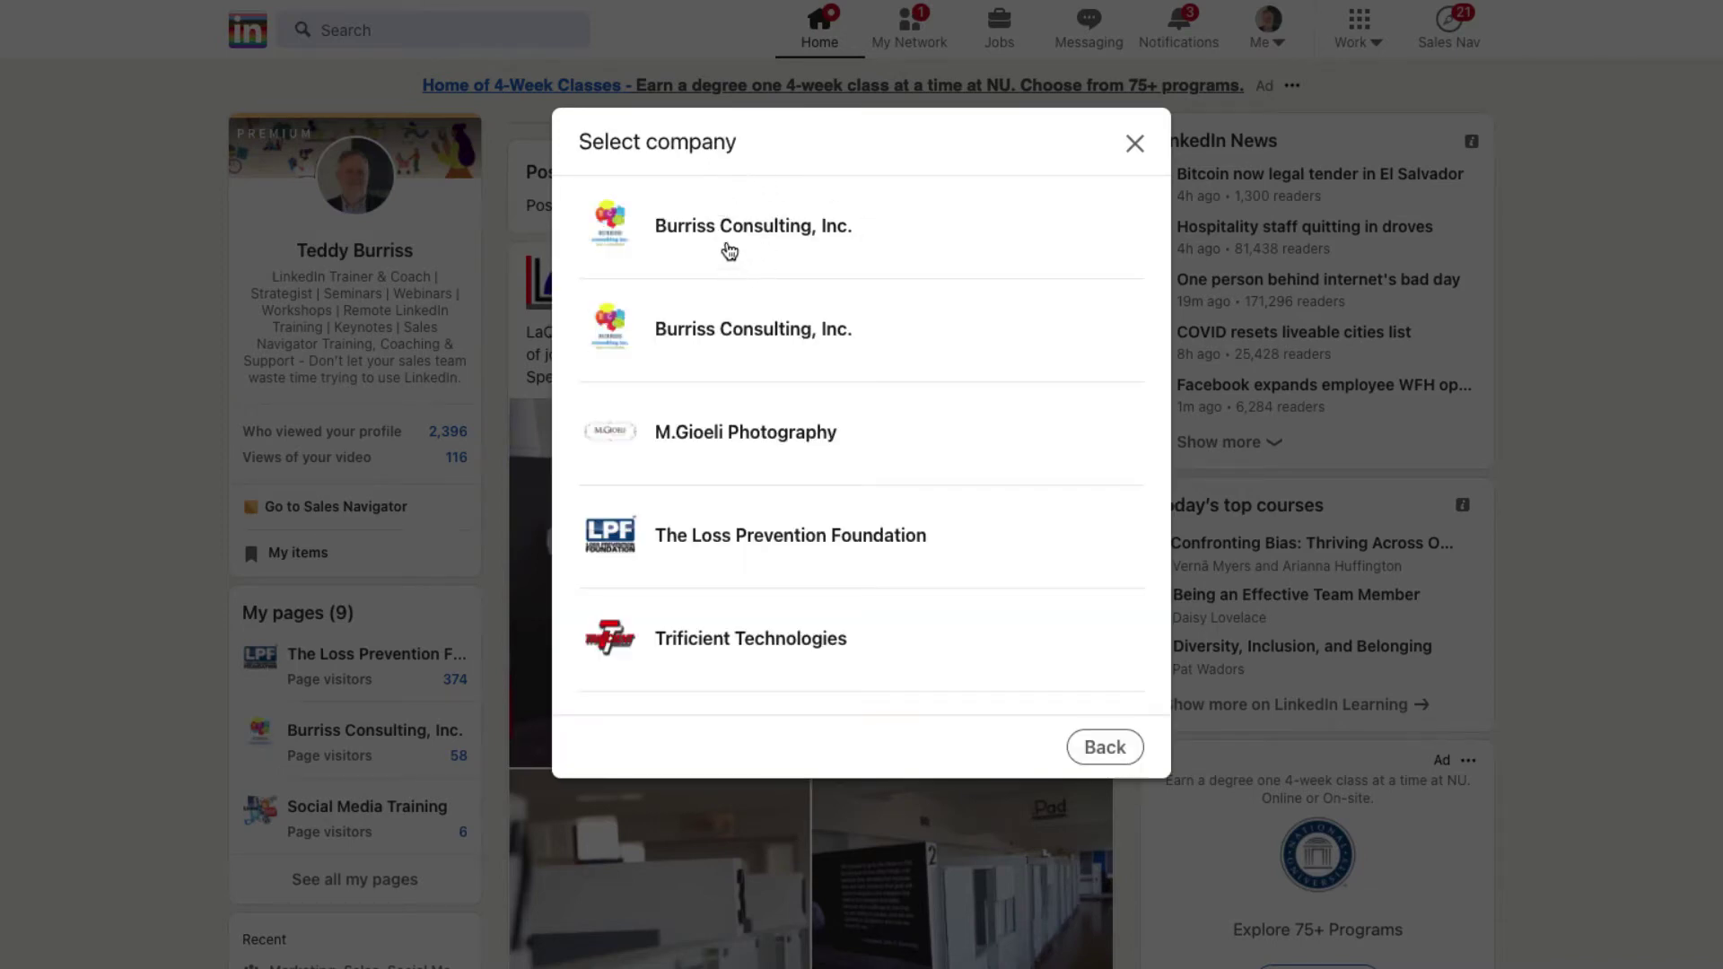
click(740, 235)
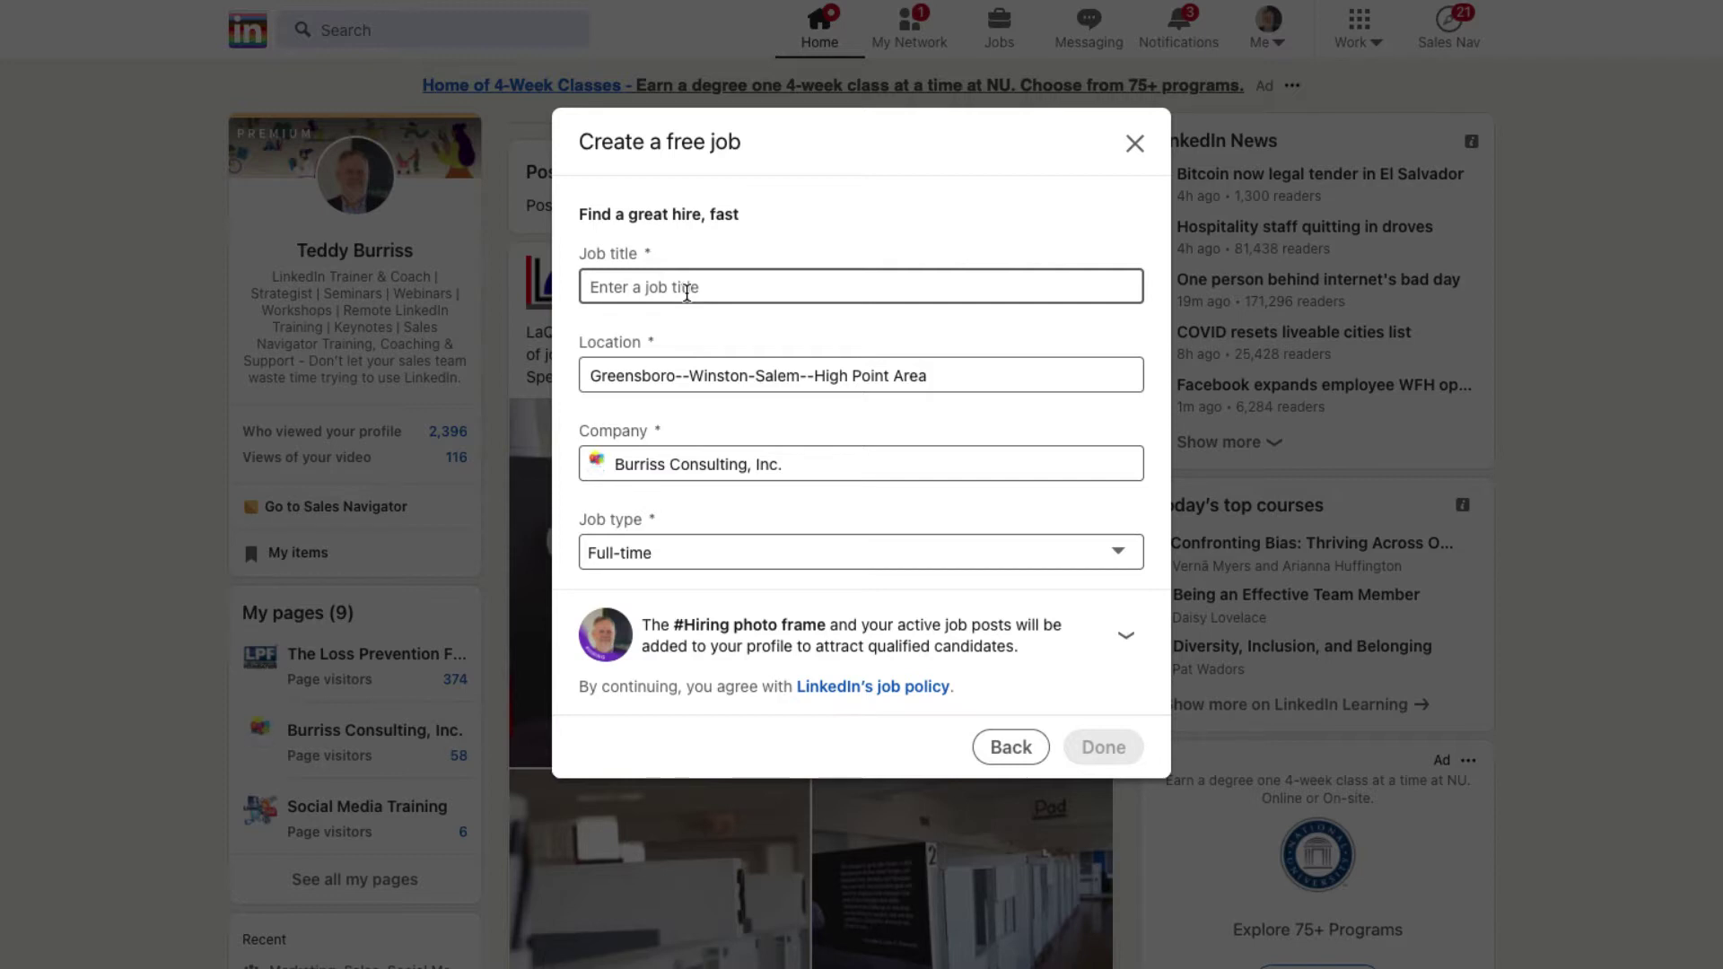
Step: Set the job title to Farmer, trimming the typed 'Dust bunny Farmer'
text(D)
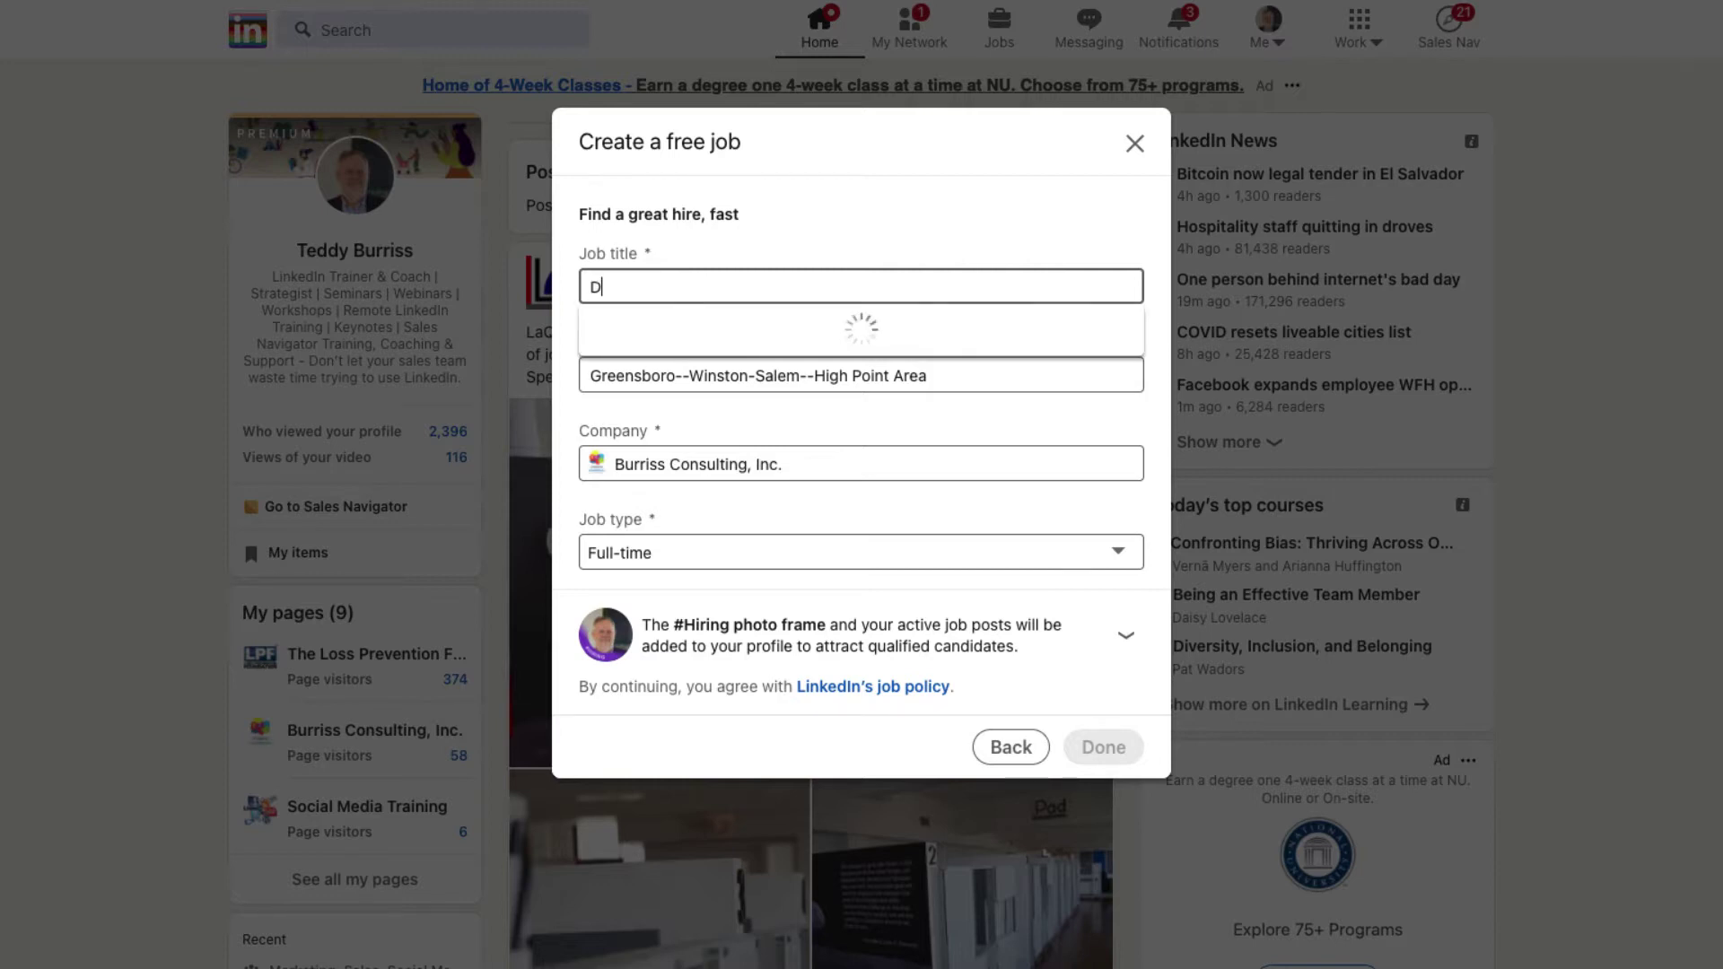
text(ust bunny Farmer)
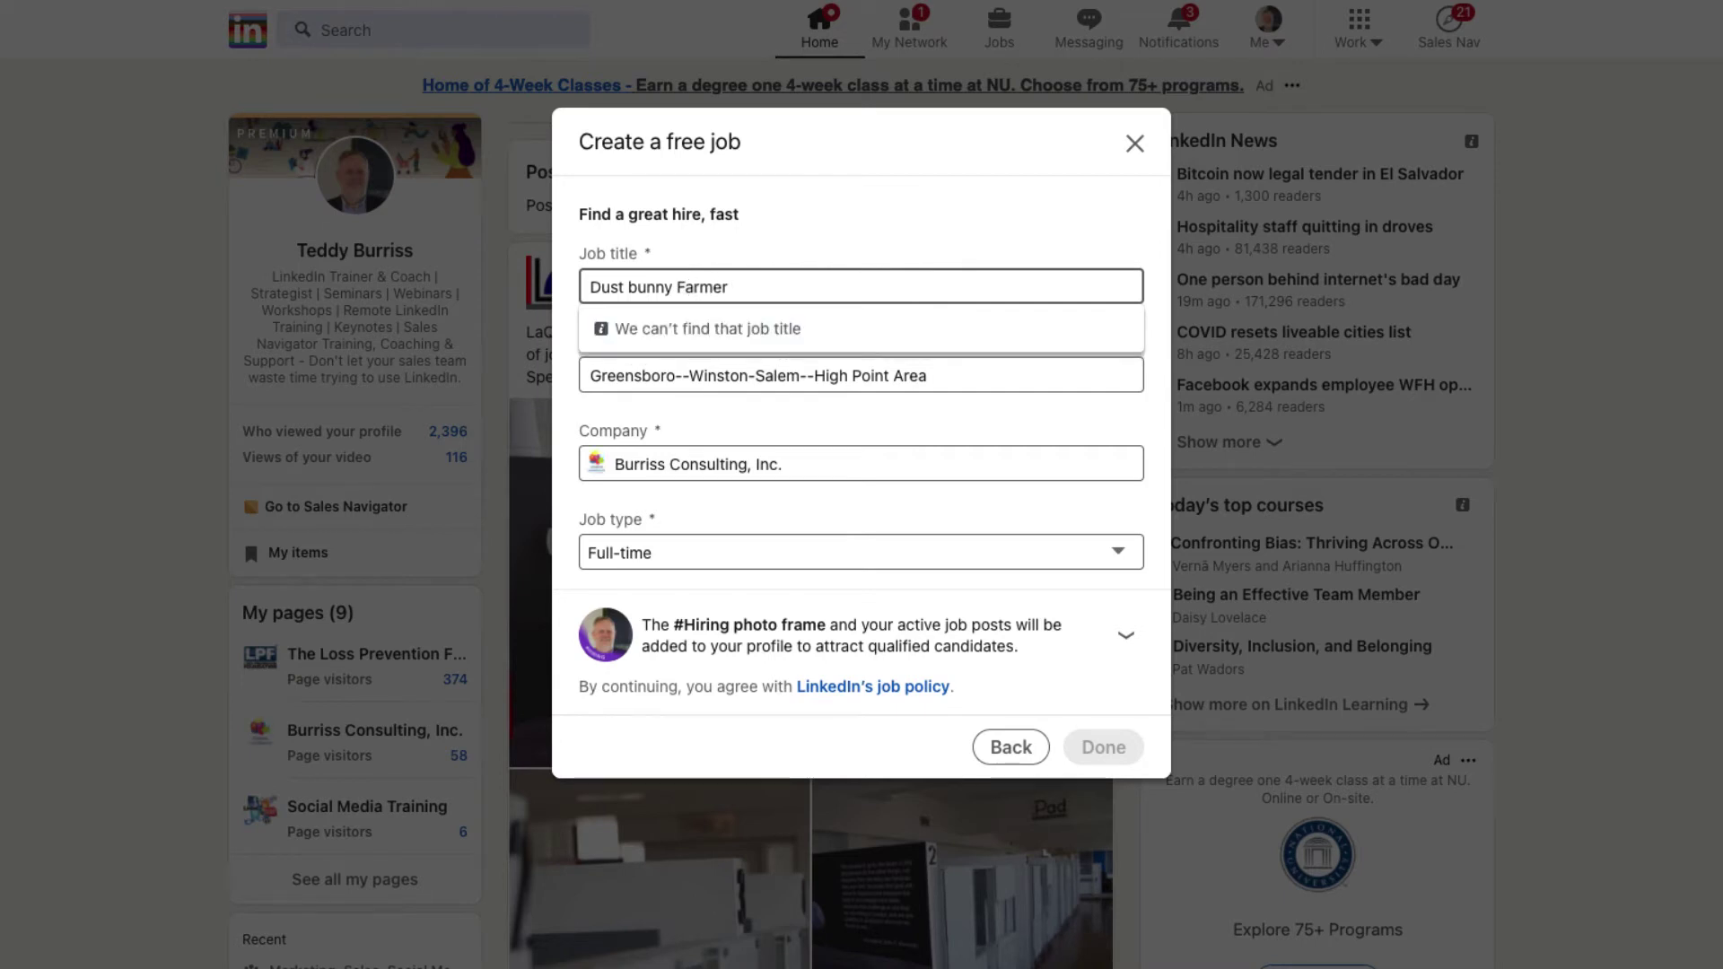
key(ctrl+Left)
key(ctrl+shift+Left)
key(ctrl+shift+Left)
key(BackSpace)
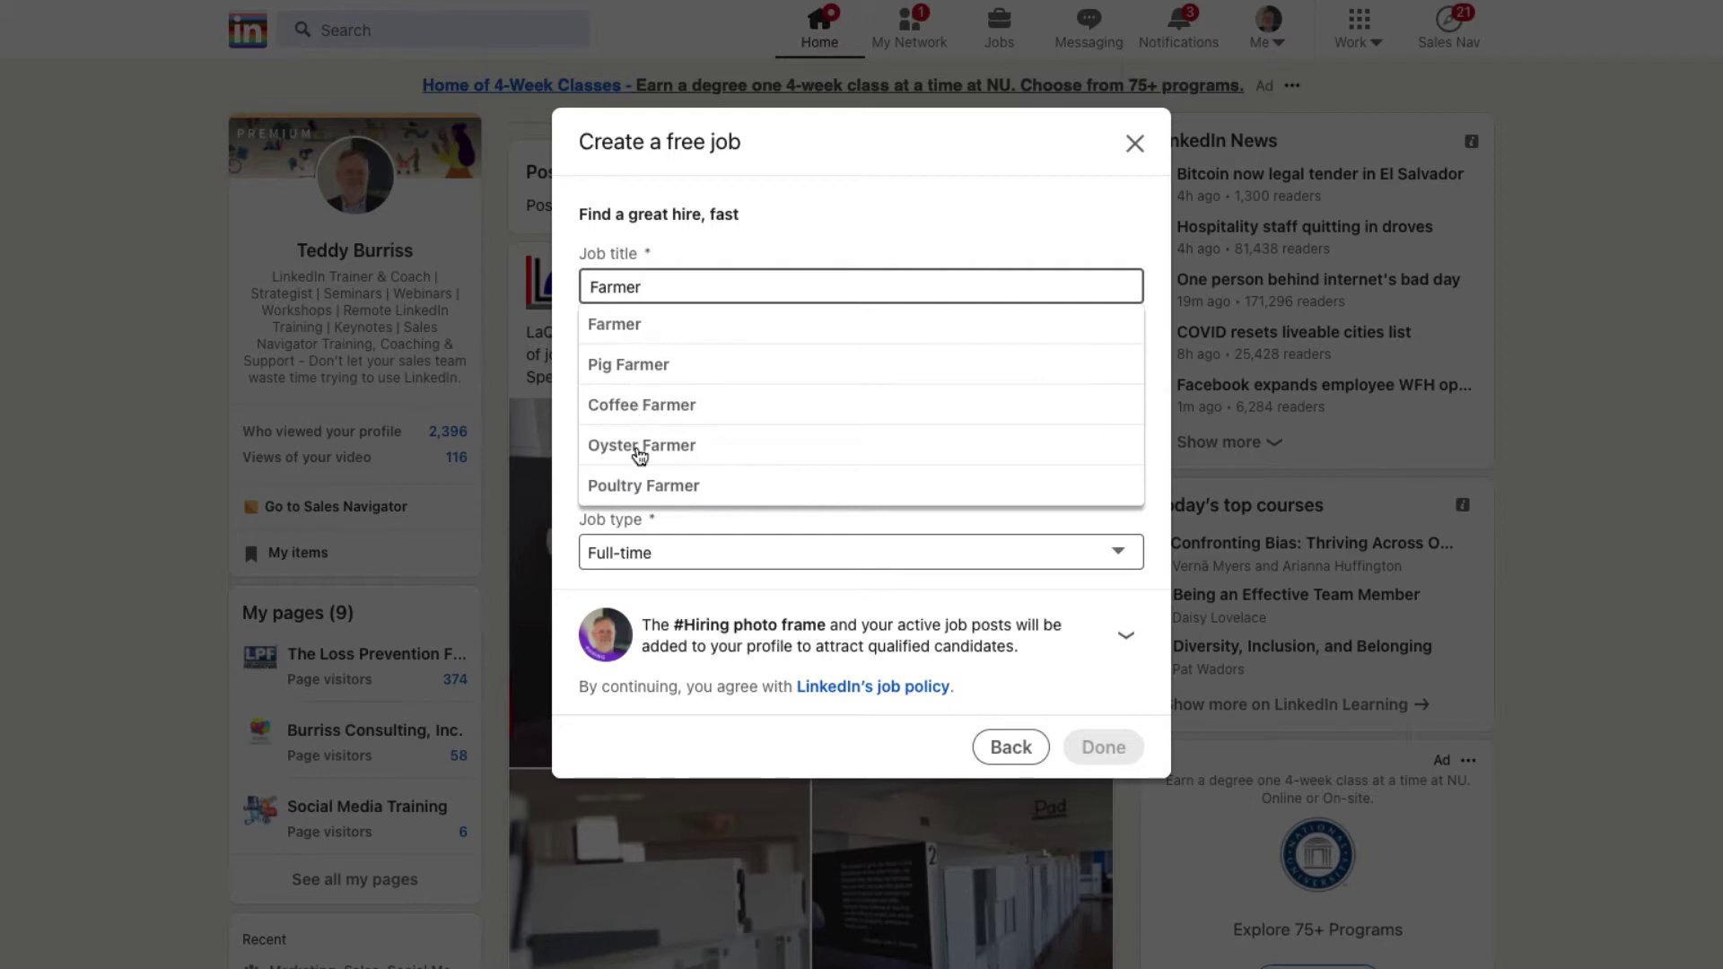
click(631, 331)
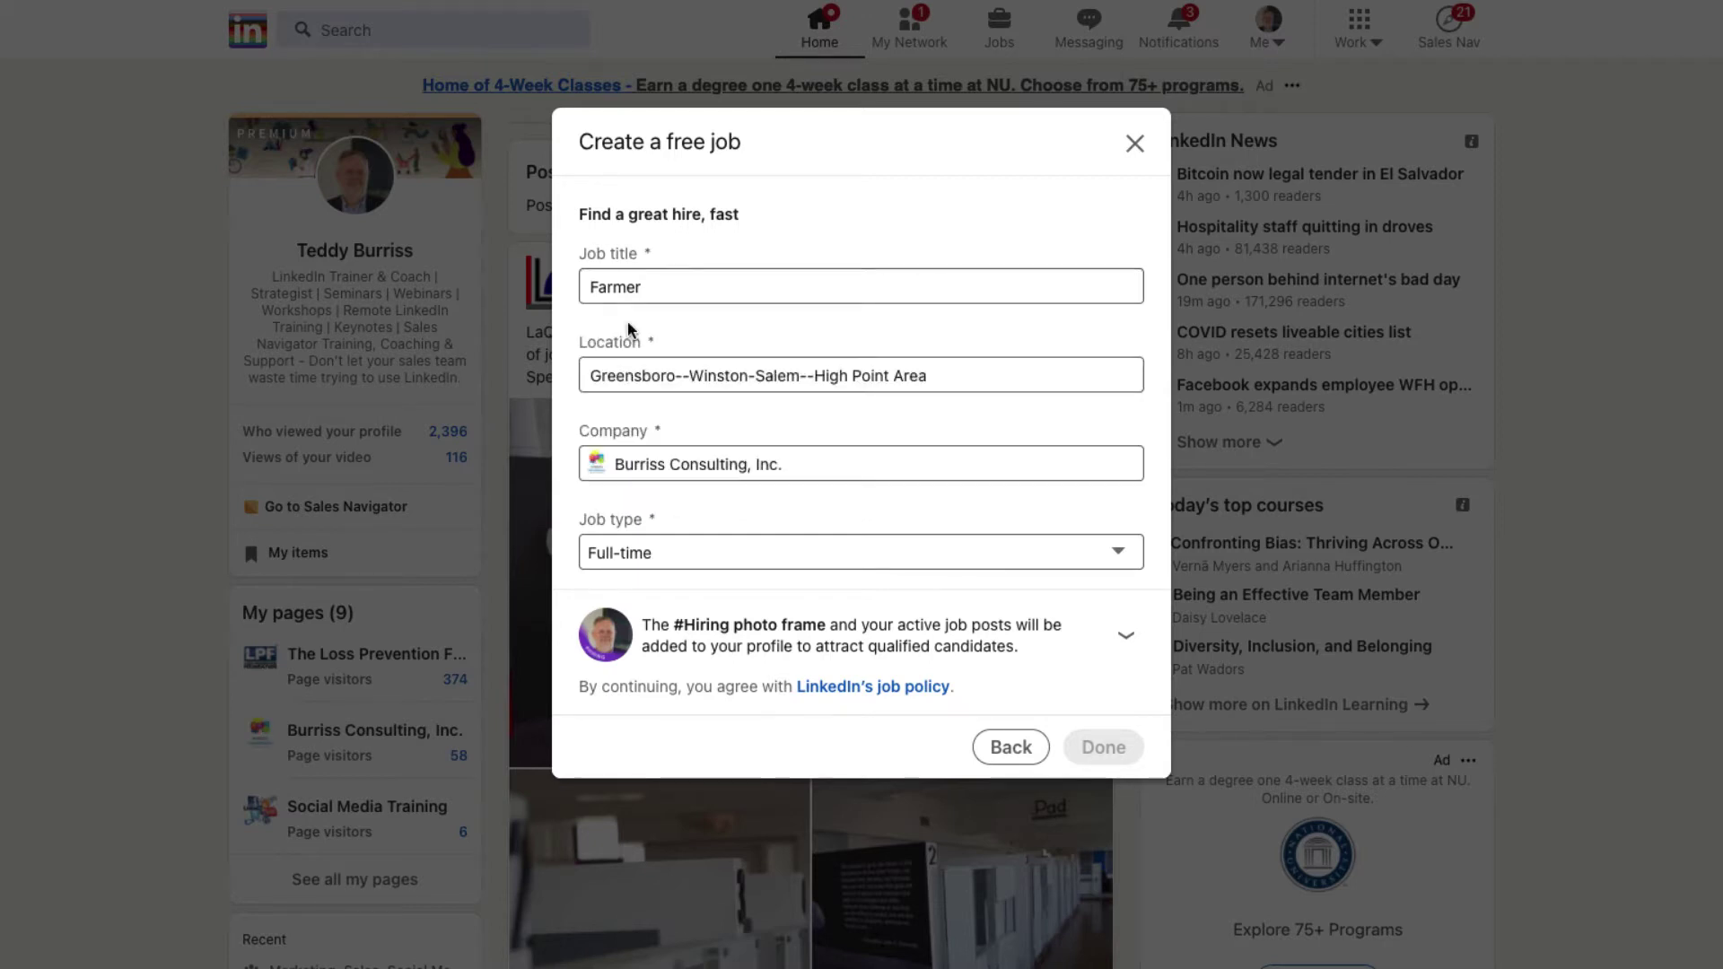
Step: Mark the job remote, located in the Greensboro--Winston-Salem--High Point Area
click(753, 381)
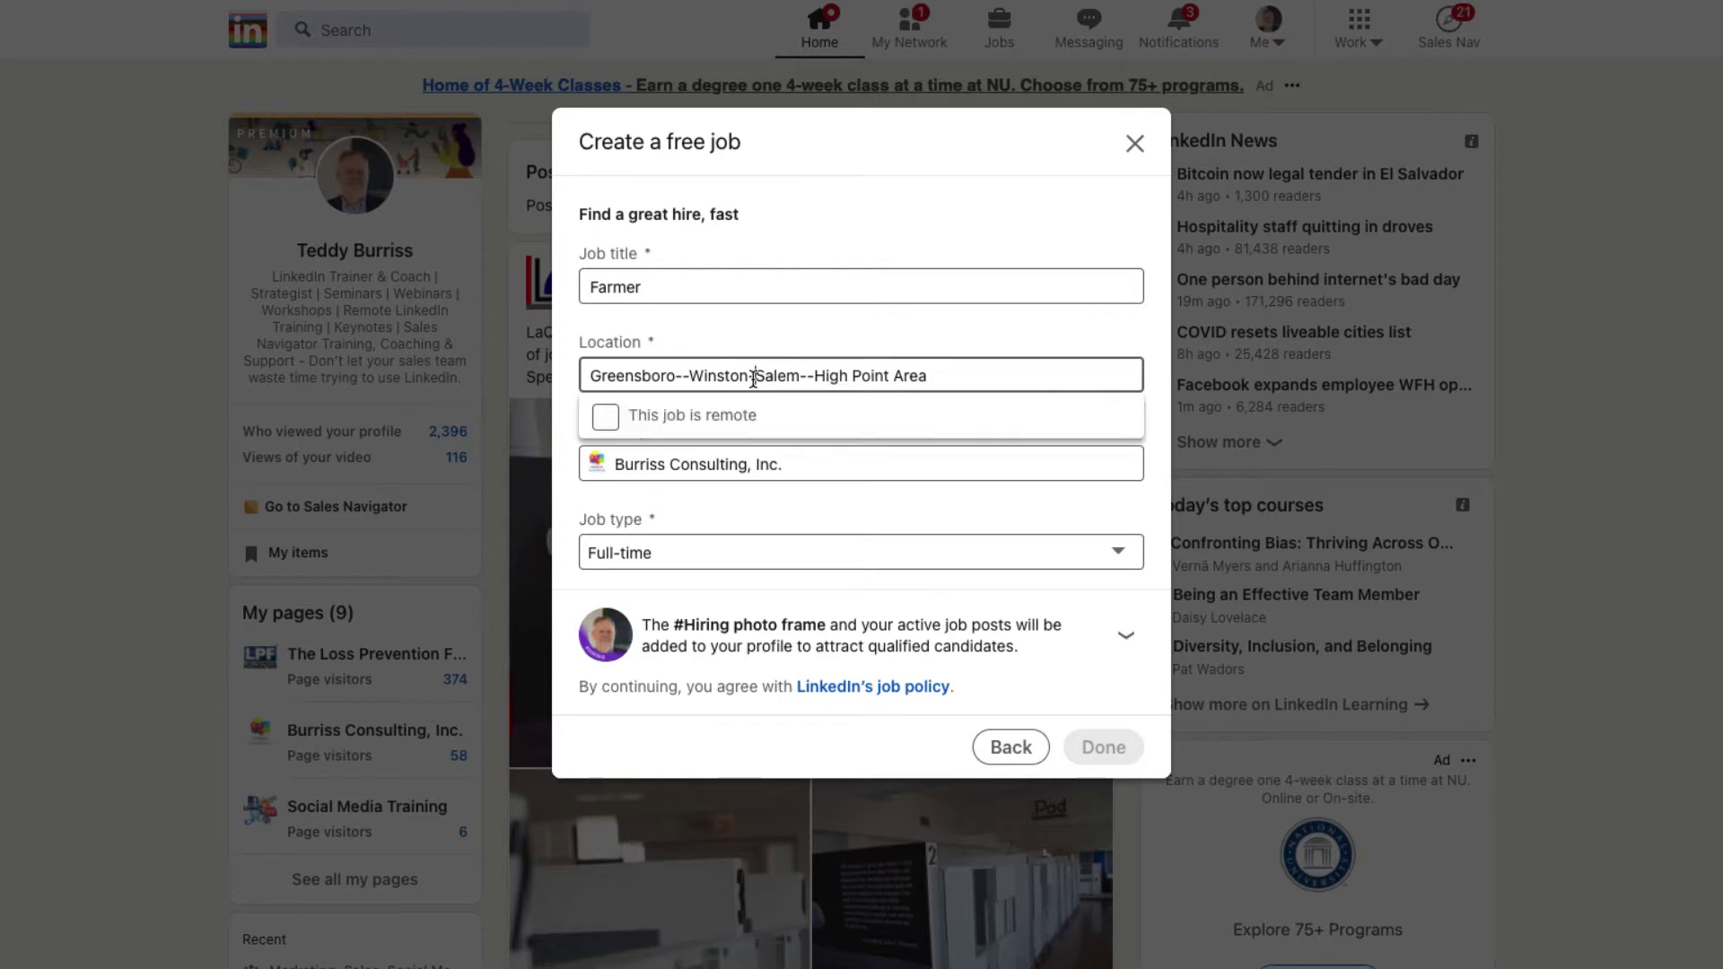
click(605, 421)
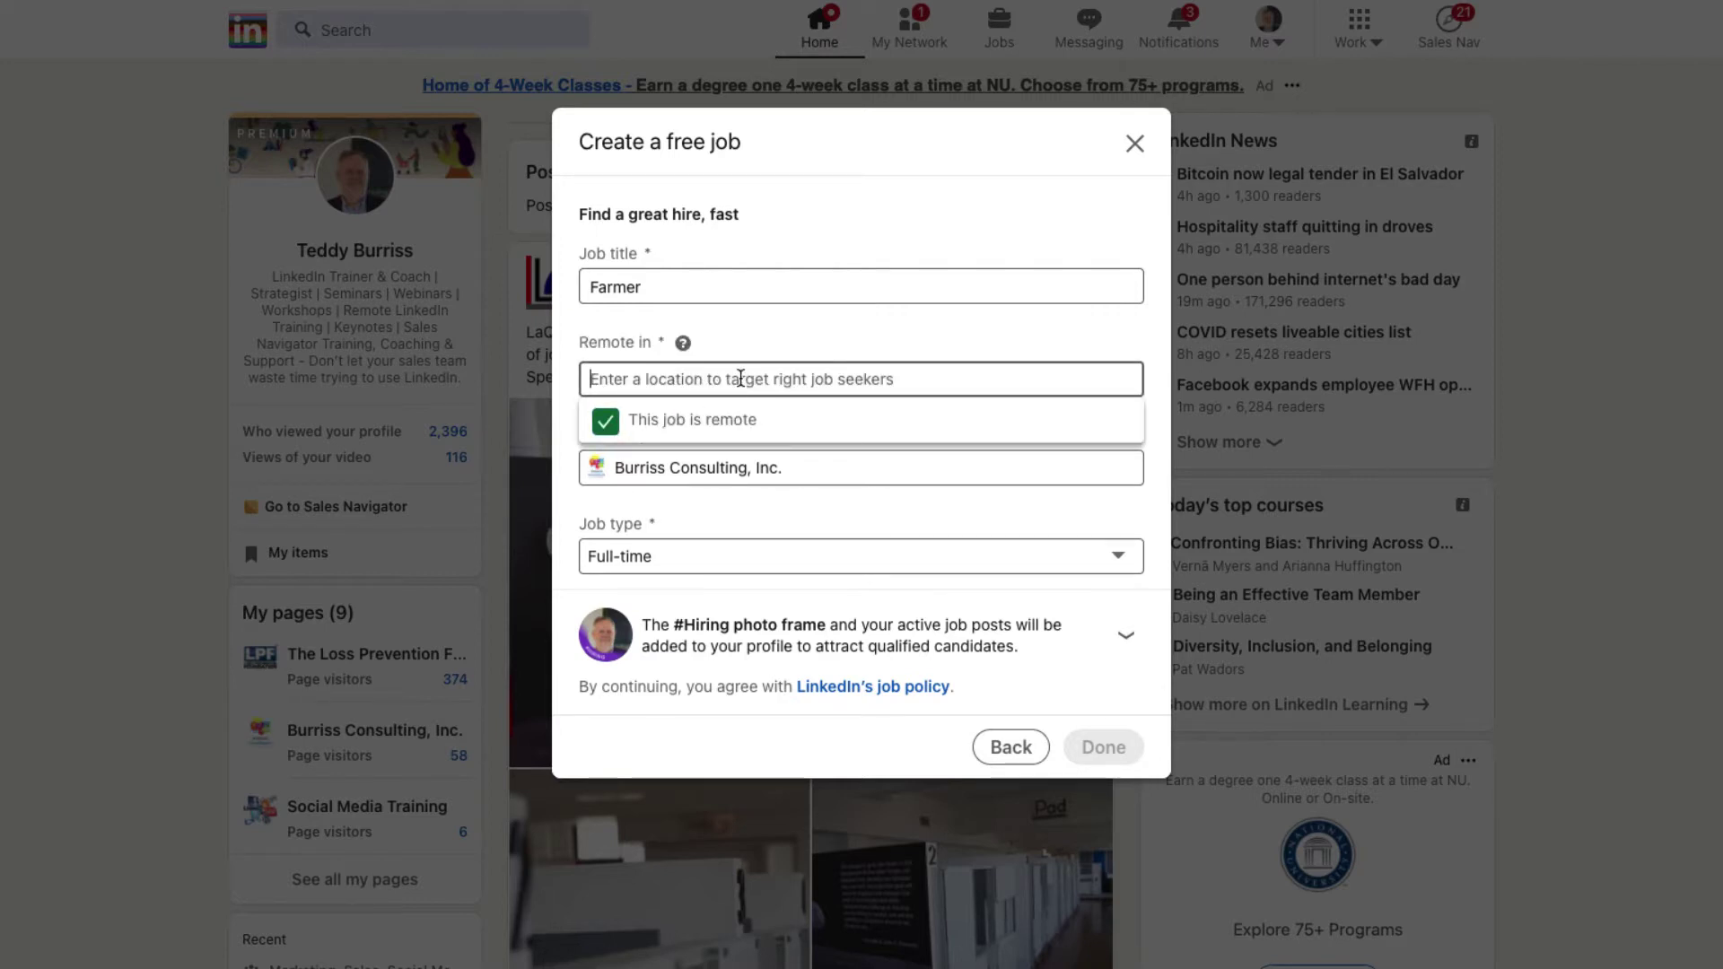
text(Greensboro)
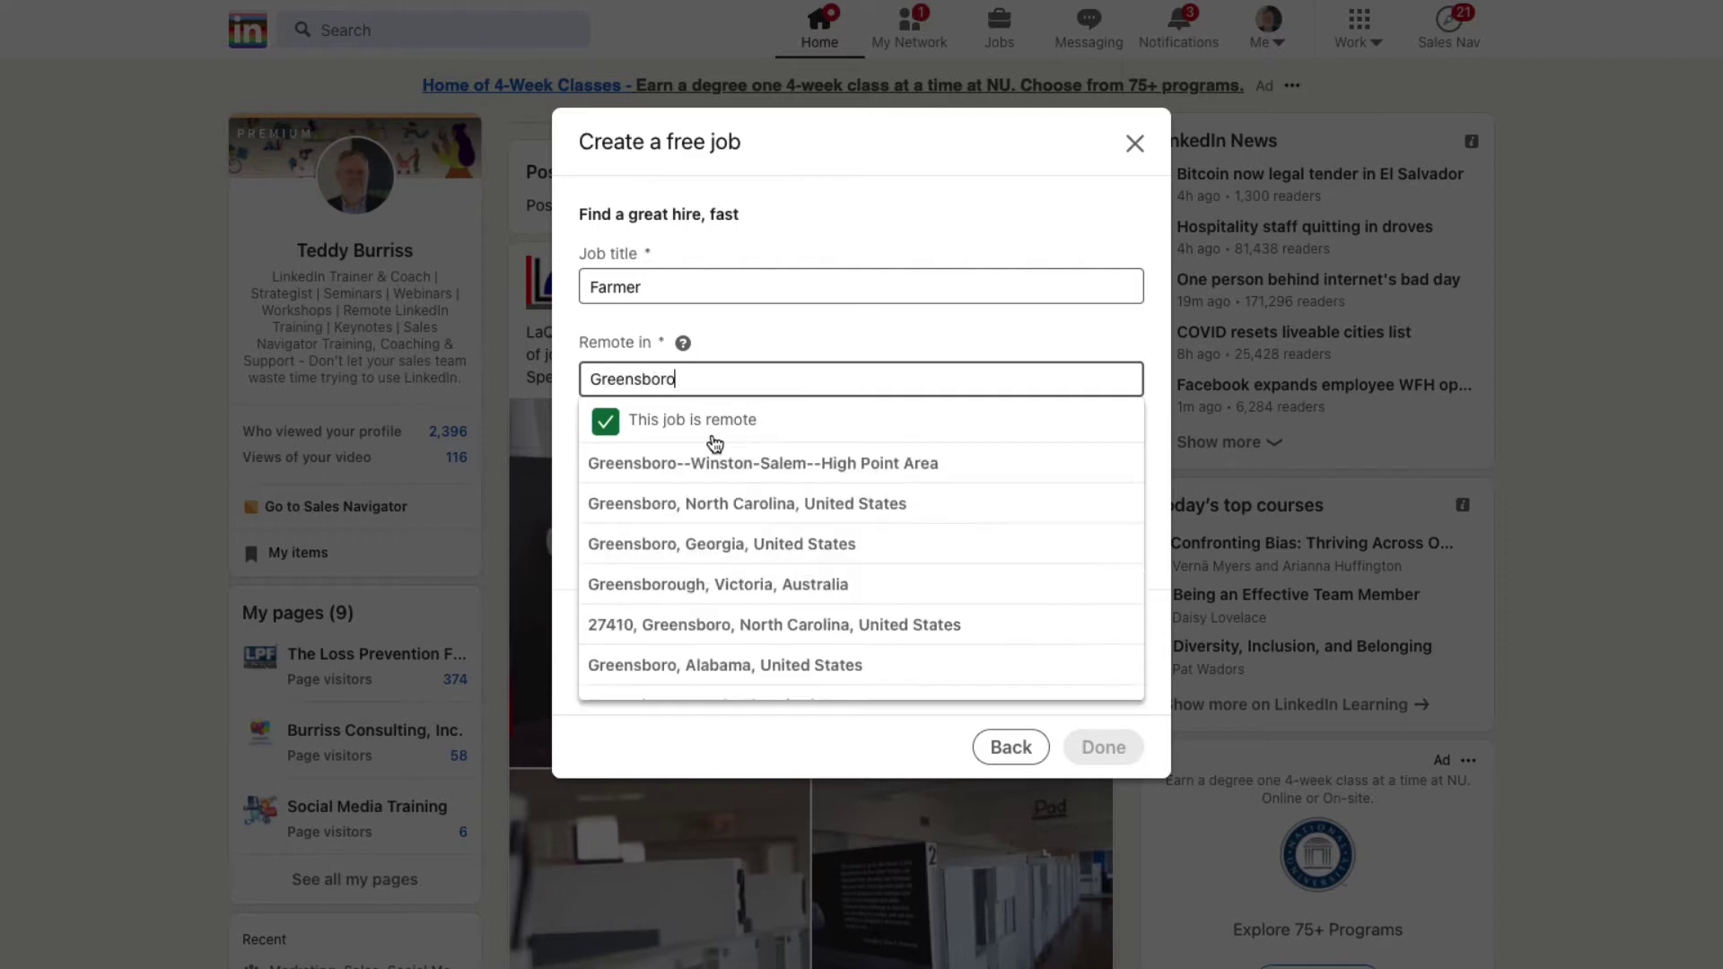
click(704, 472)
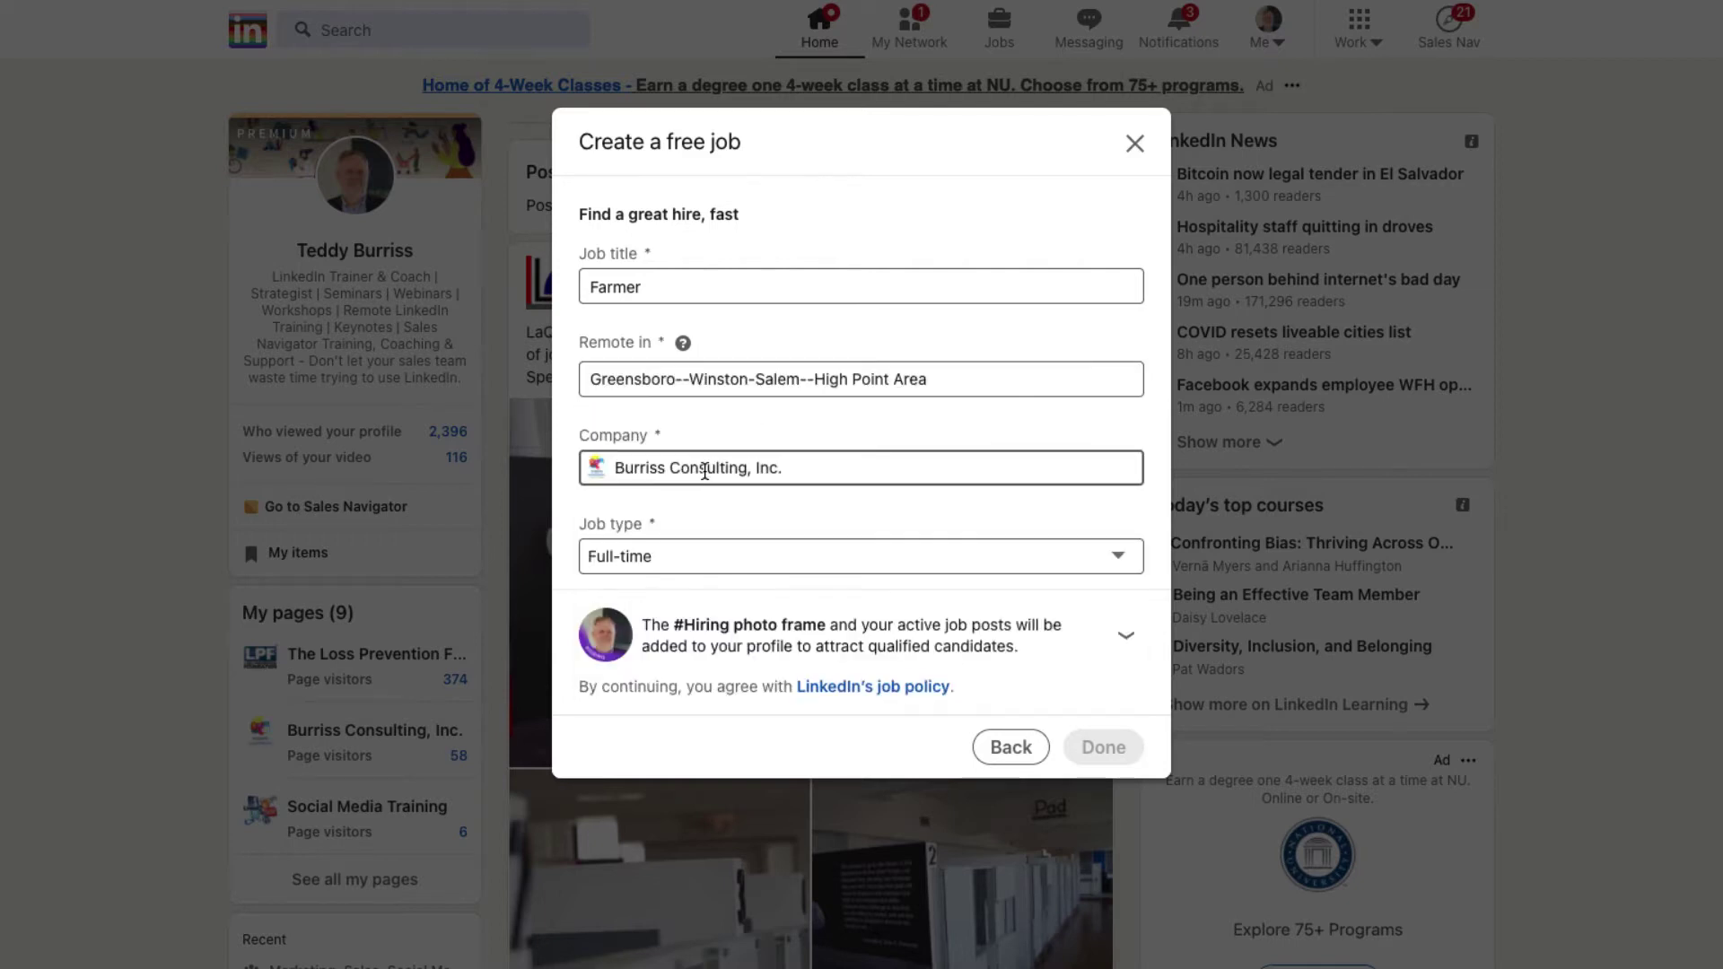
click(705, 378)
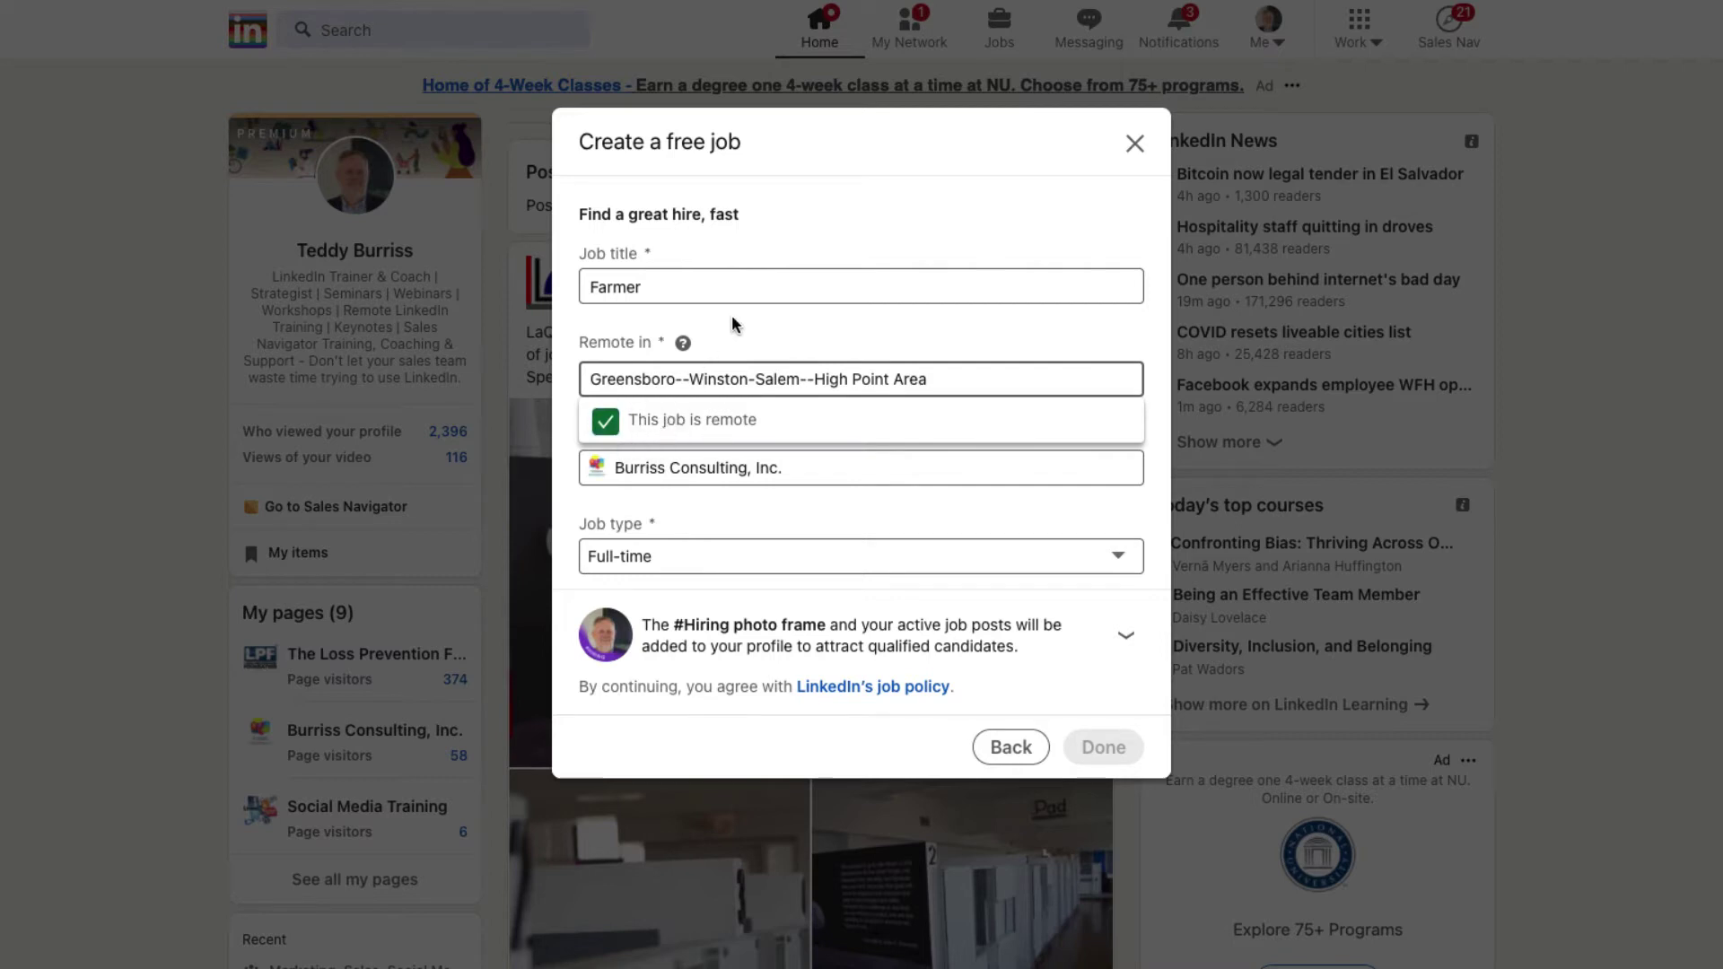
click(765, 341)
scroll(758, 469, down, 3)
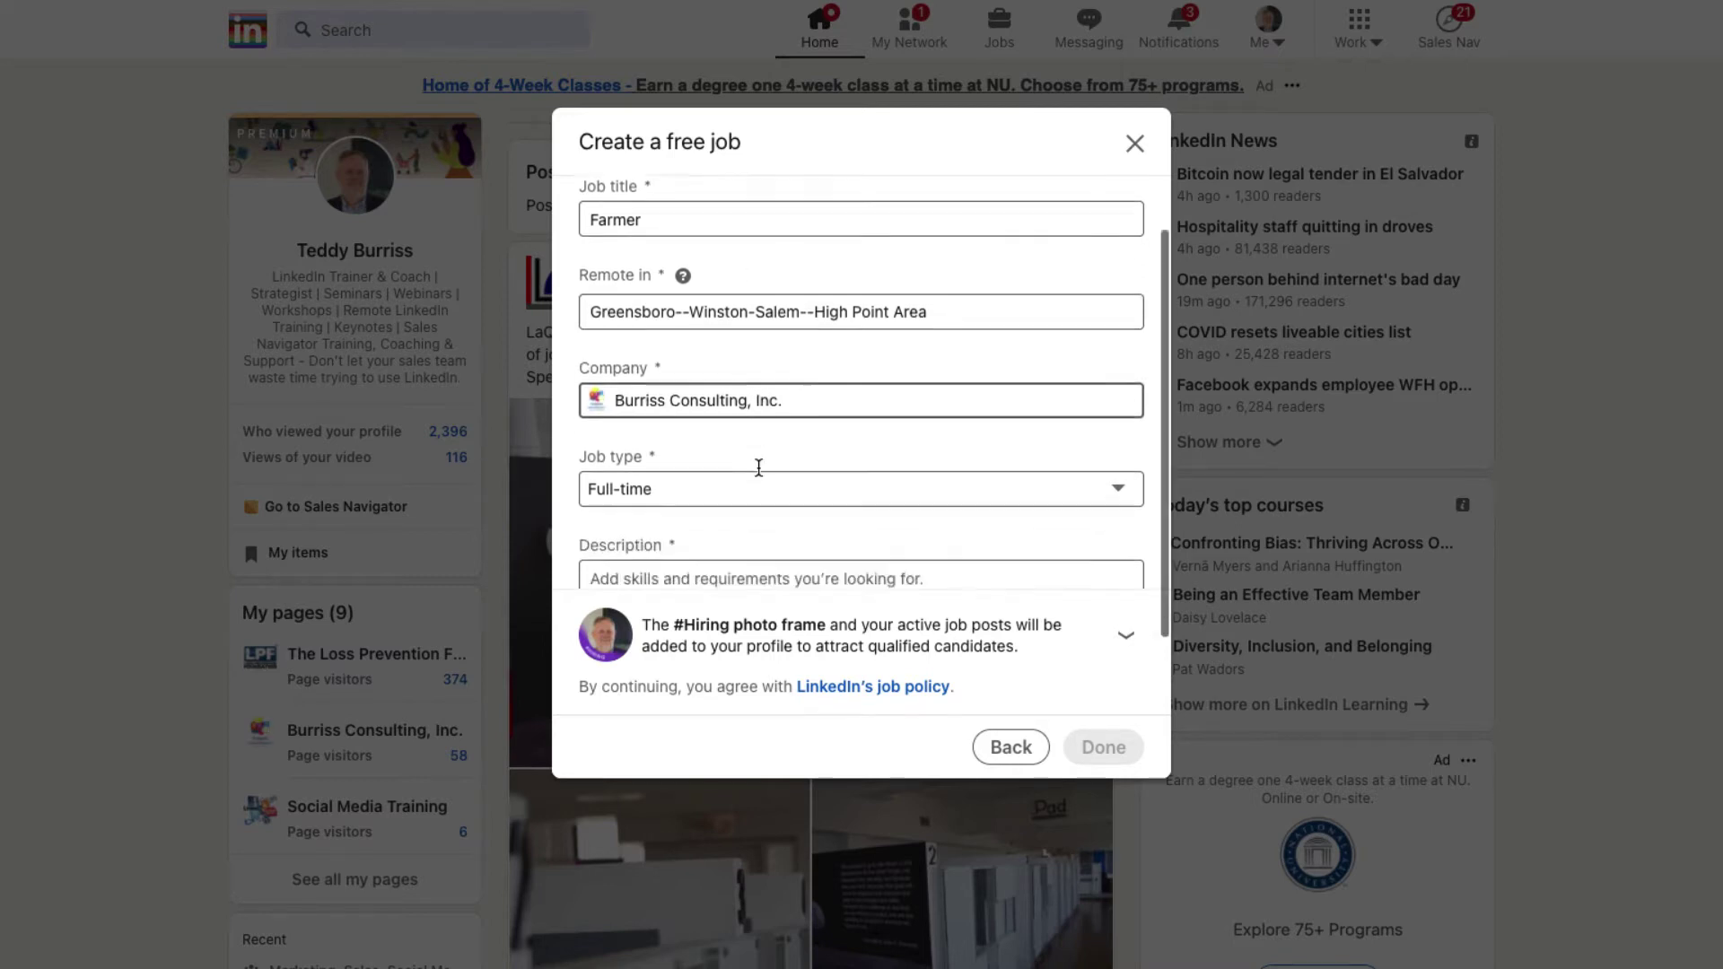
Step: Keep Job type as Full-time, enlarge the Description box, and start the 'Certified Dust Bunny Farmer' description
click(655, 413)
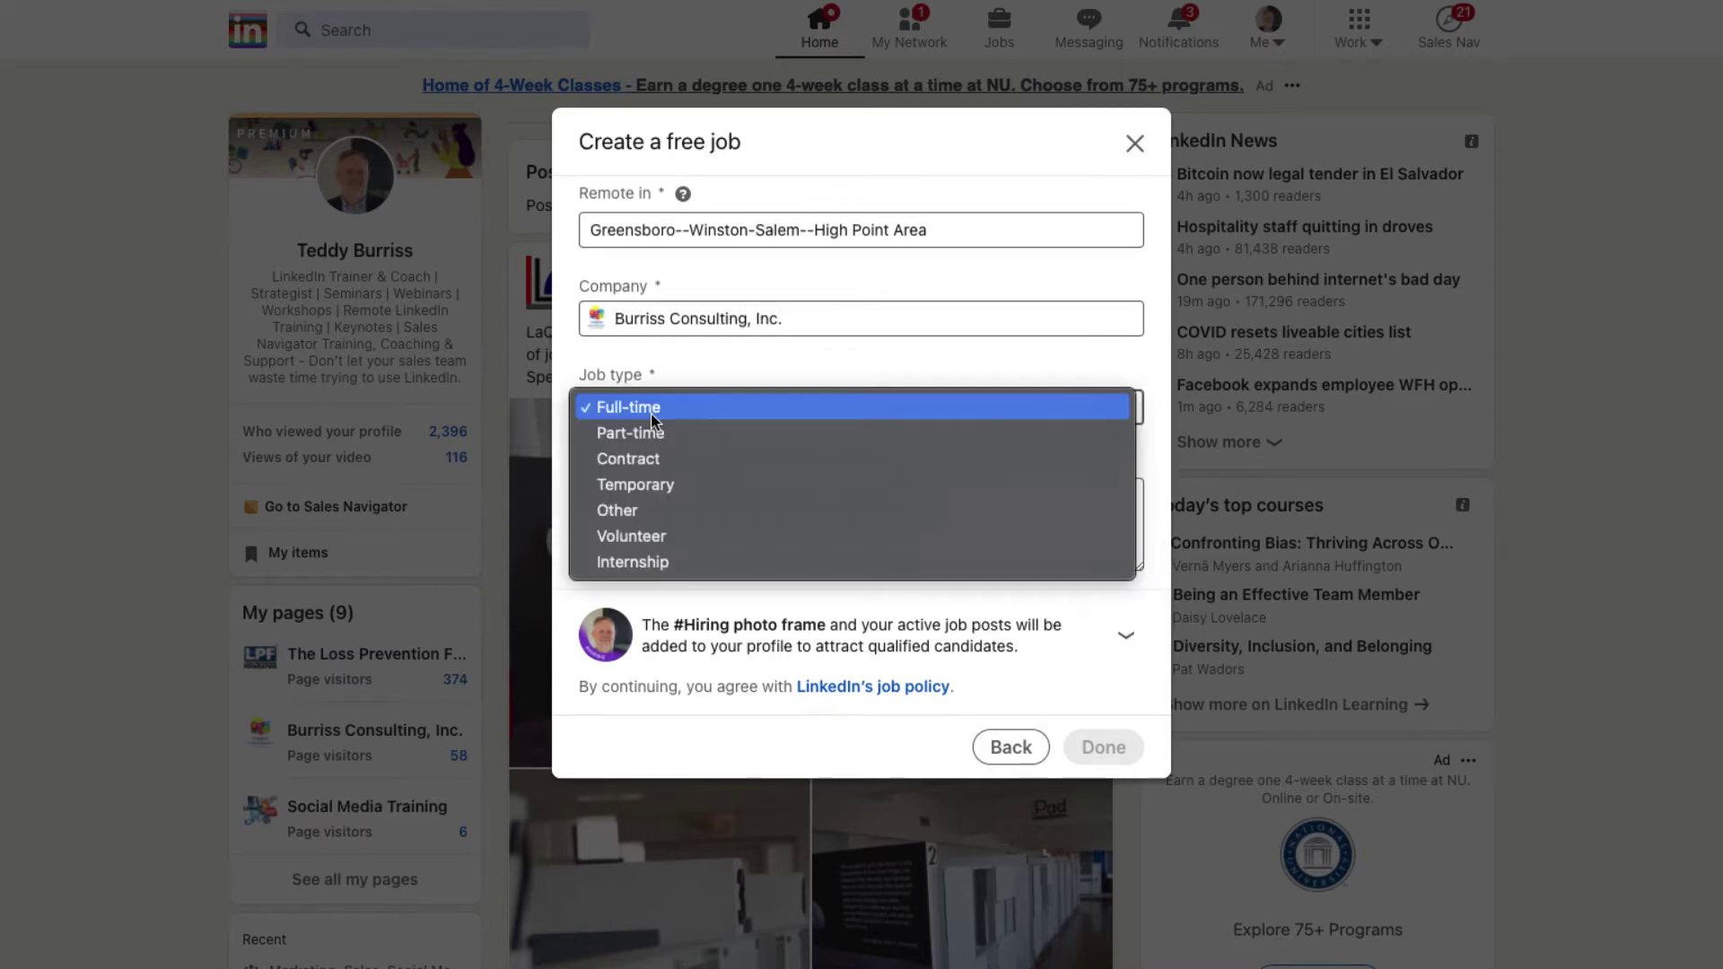
click(638, 411)
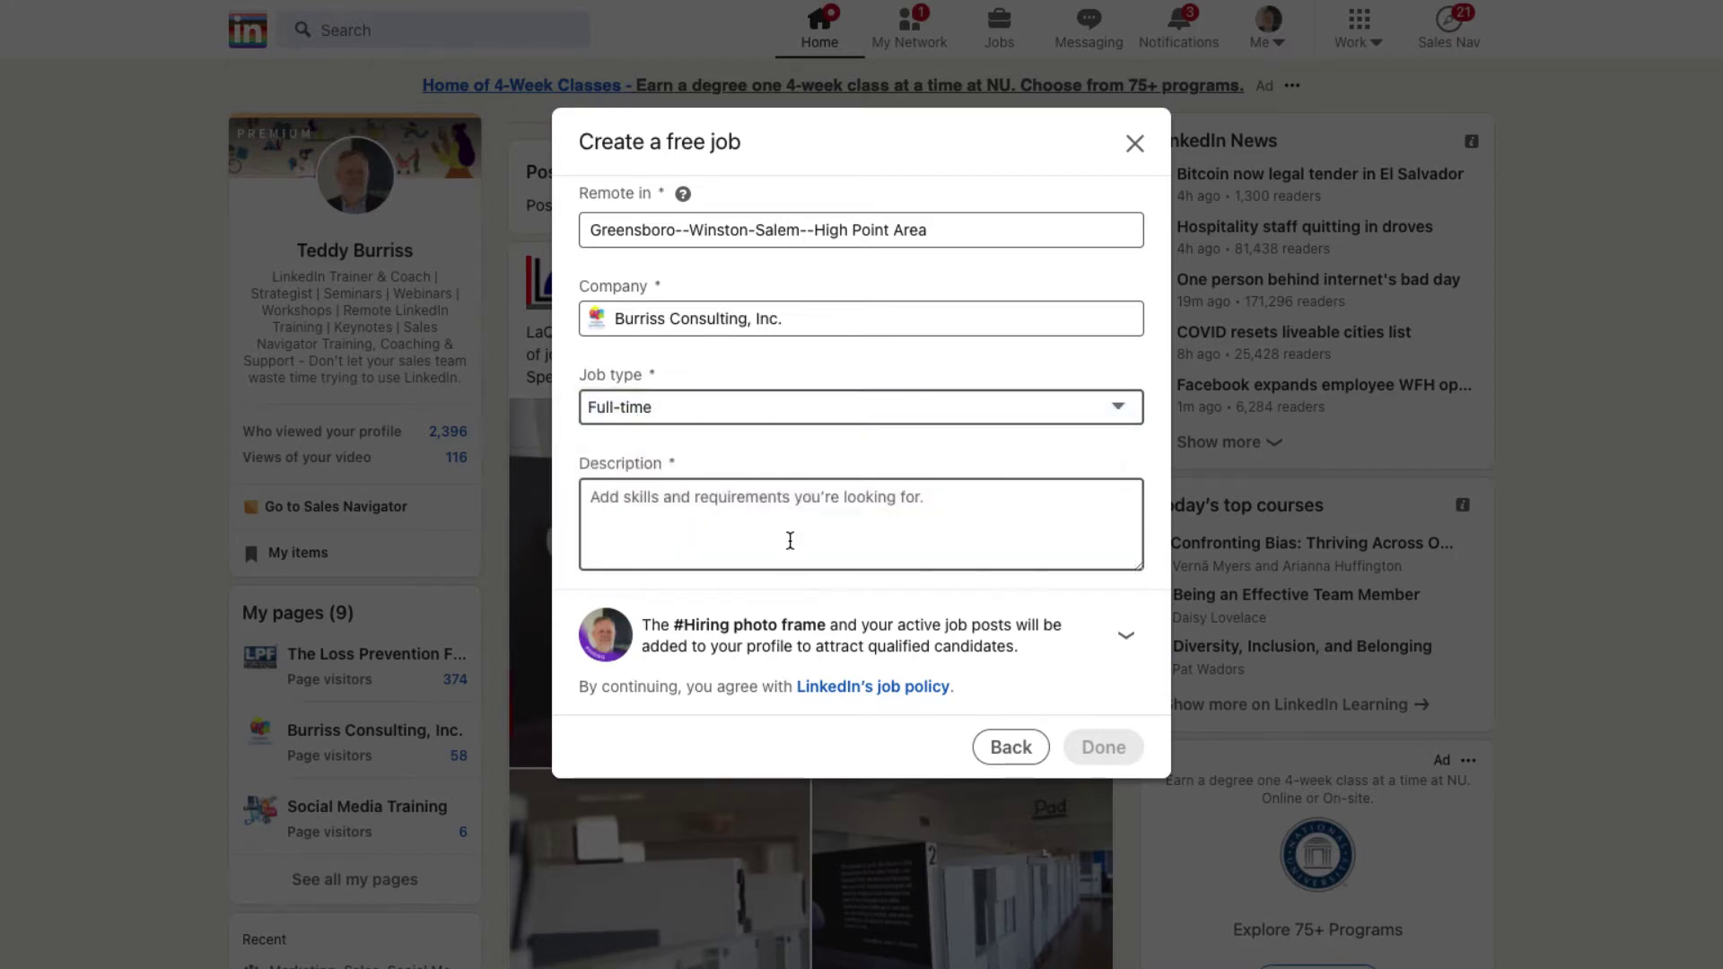
scroll(787, 538, down, 1)
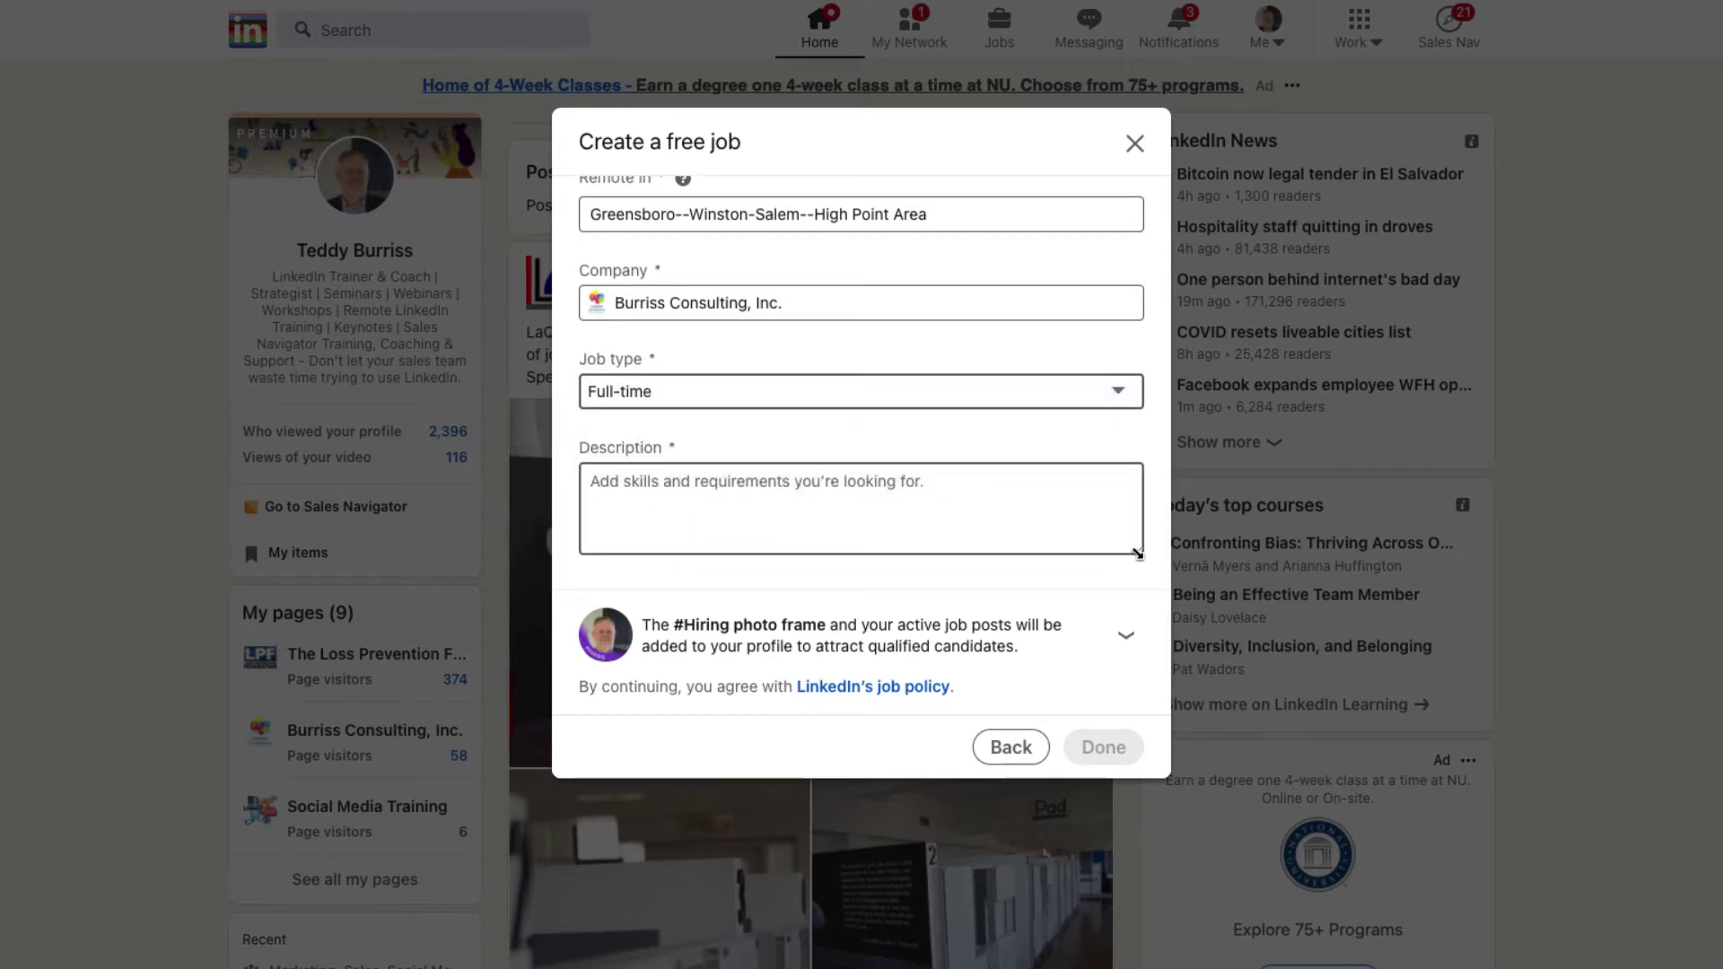
drag(1137, 551, 1137, 675)
scroll(1065, 461, down, 2)
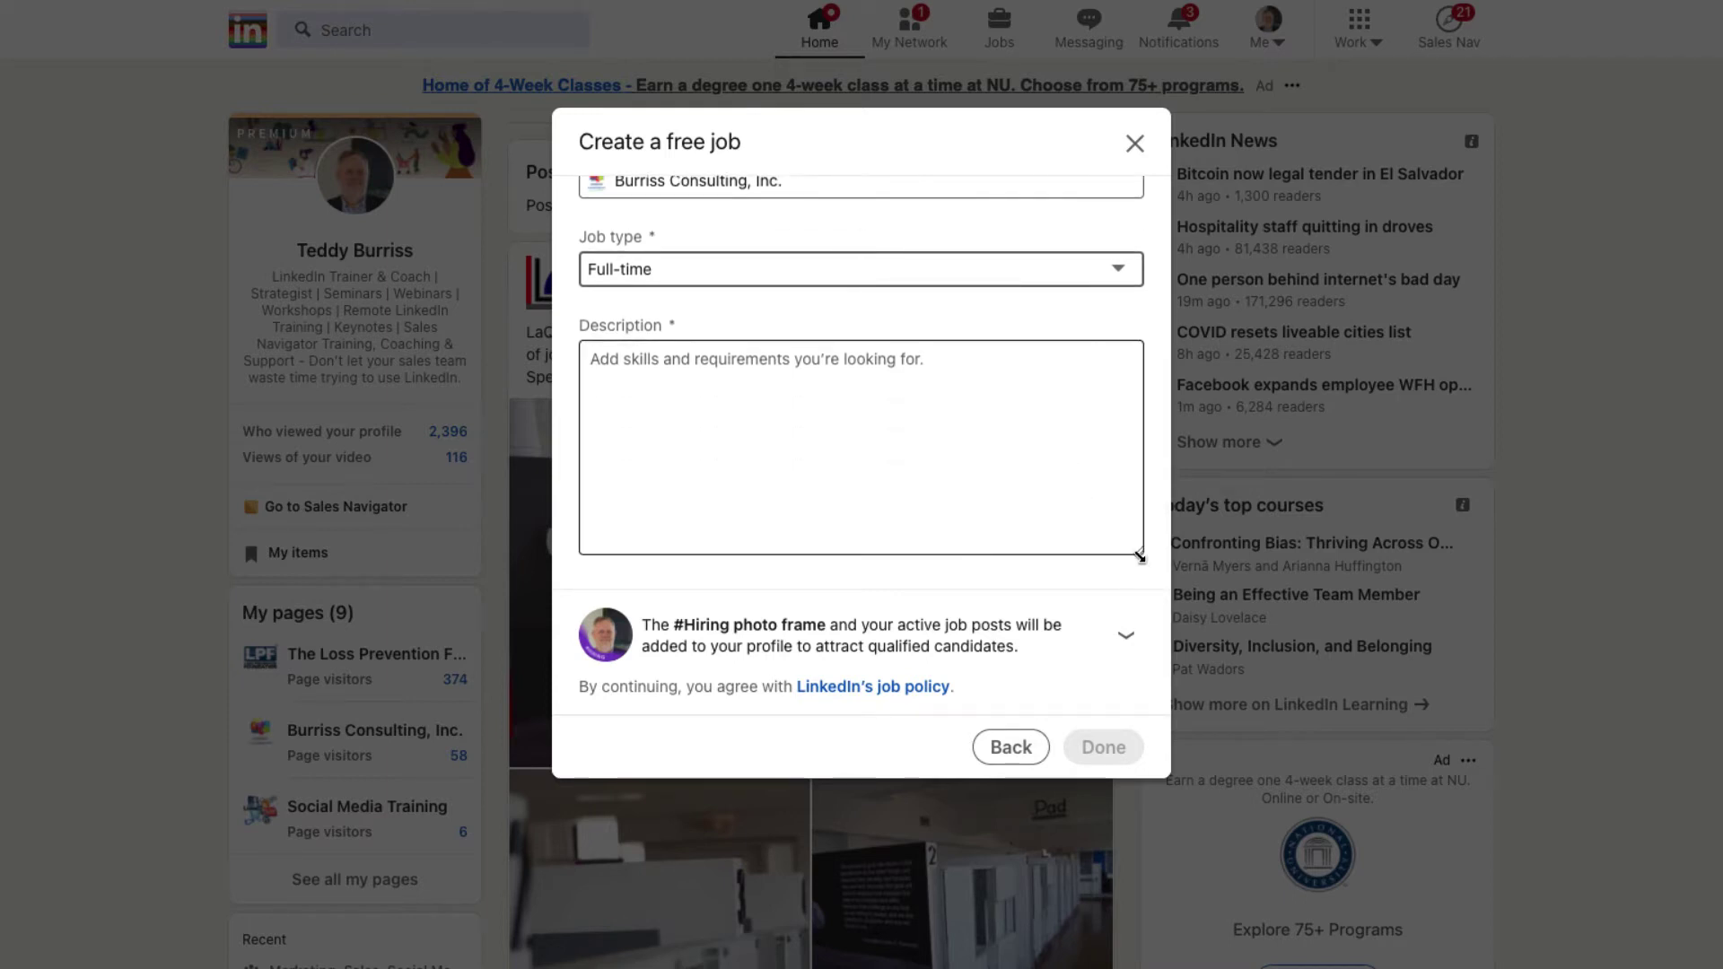
drag(1136, 555, 1128, 632)
scroll(1045, 478, down, 1)
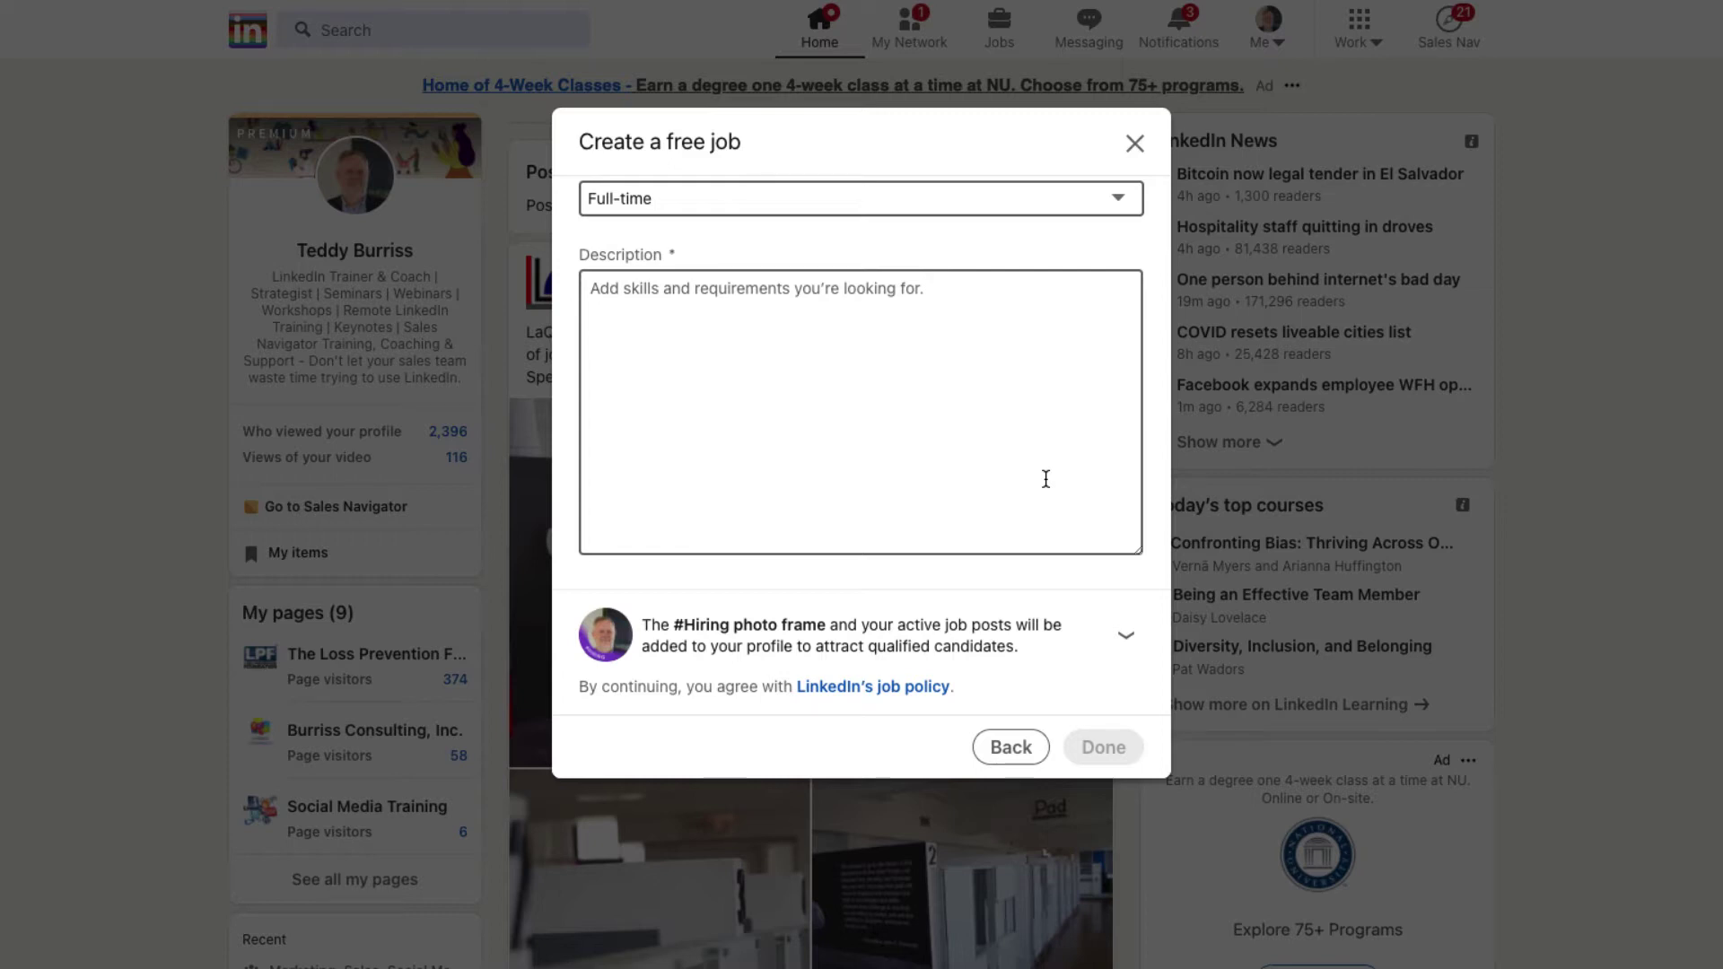
click(645, 303)
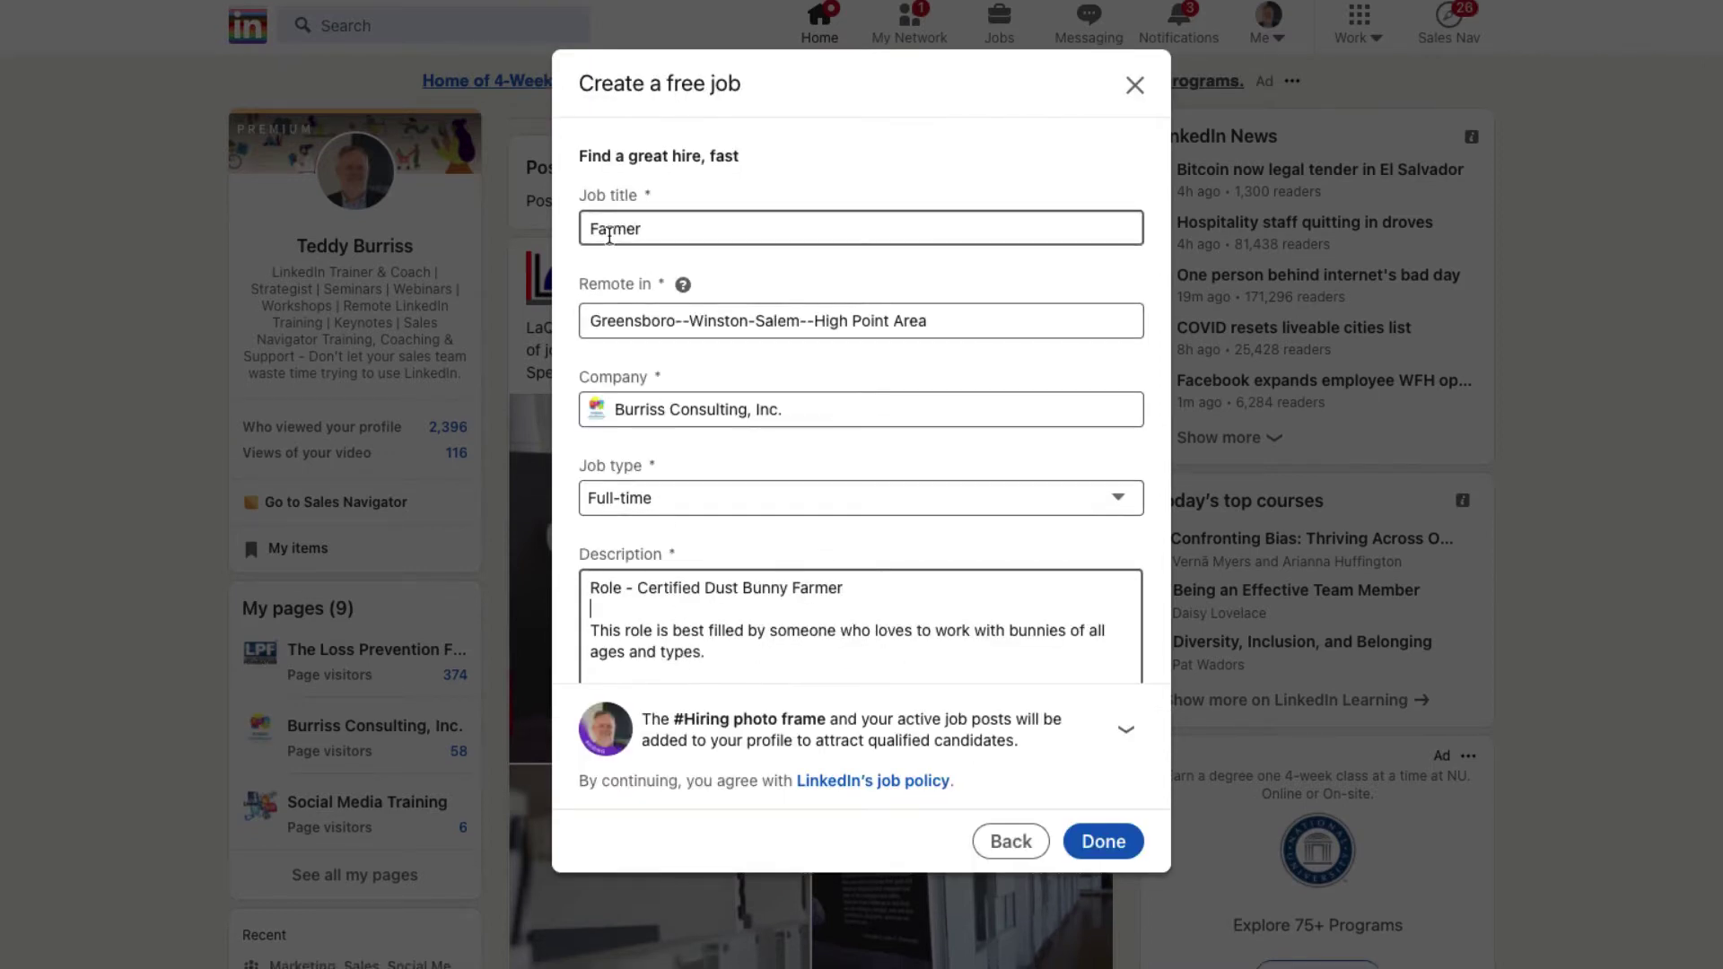
Step: Scroll through the drafted job description to review it
drag(646, 589, 853, 588)
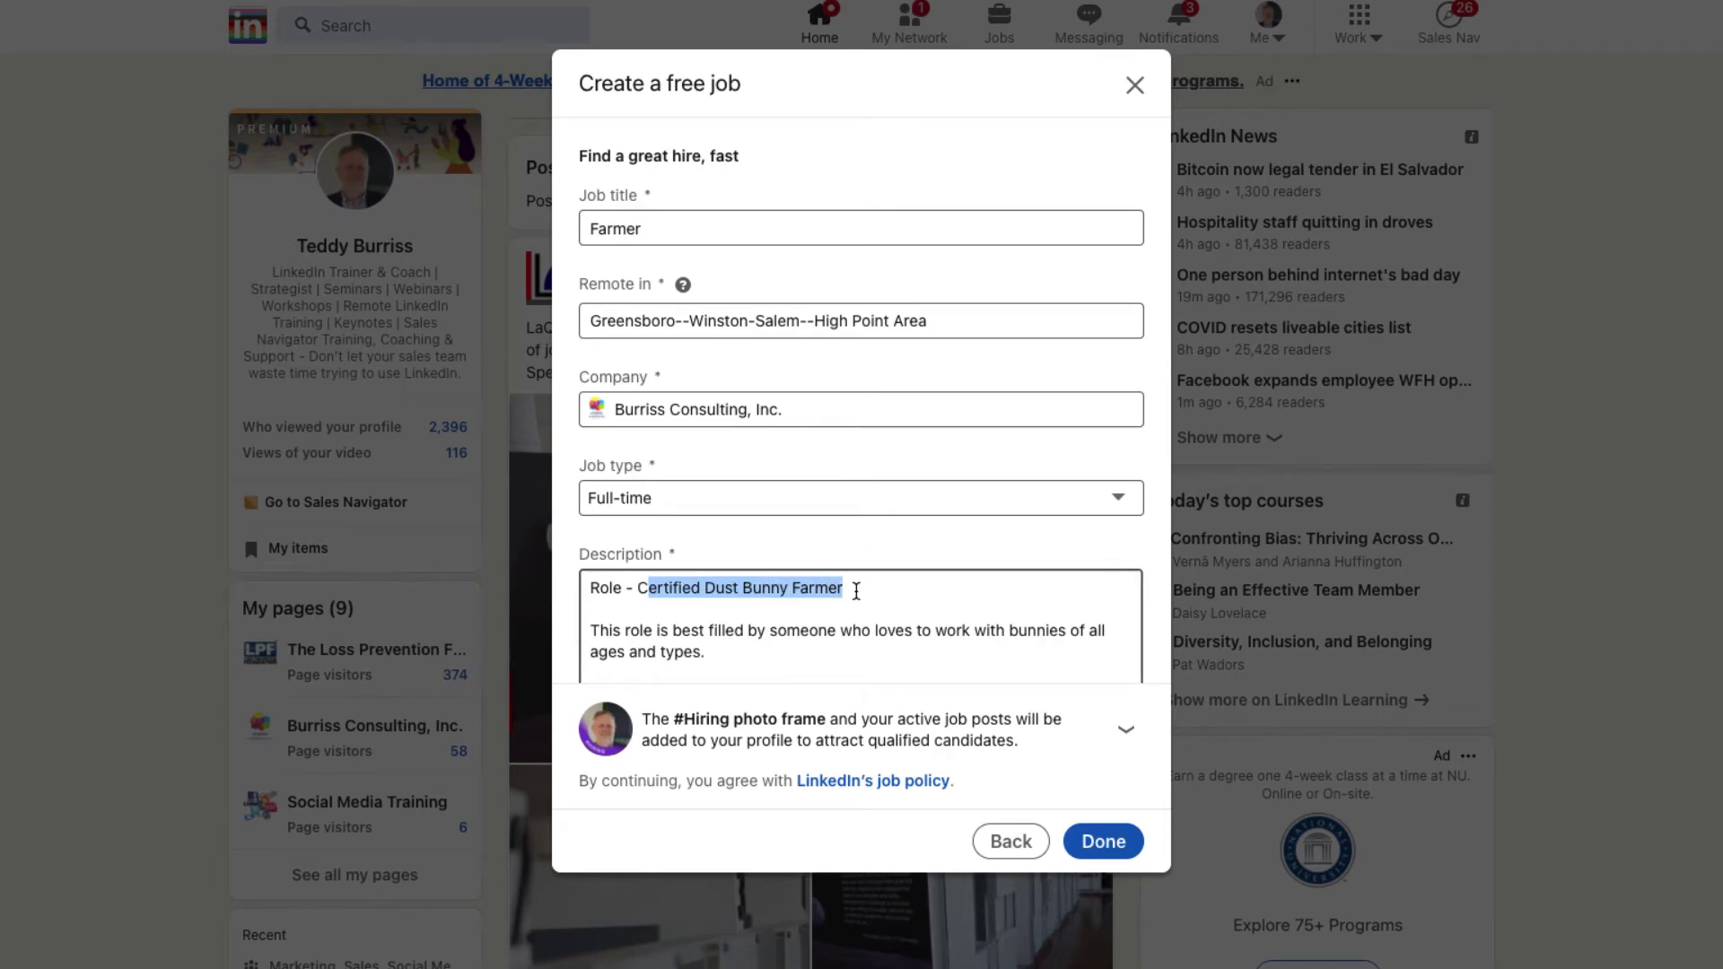
scroll(1009, 601, down, 5)
scroll(1010, 602, up, 2)
scroll(1026, 481, down, 3)
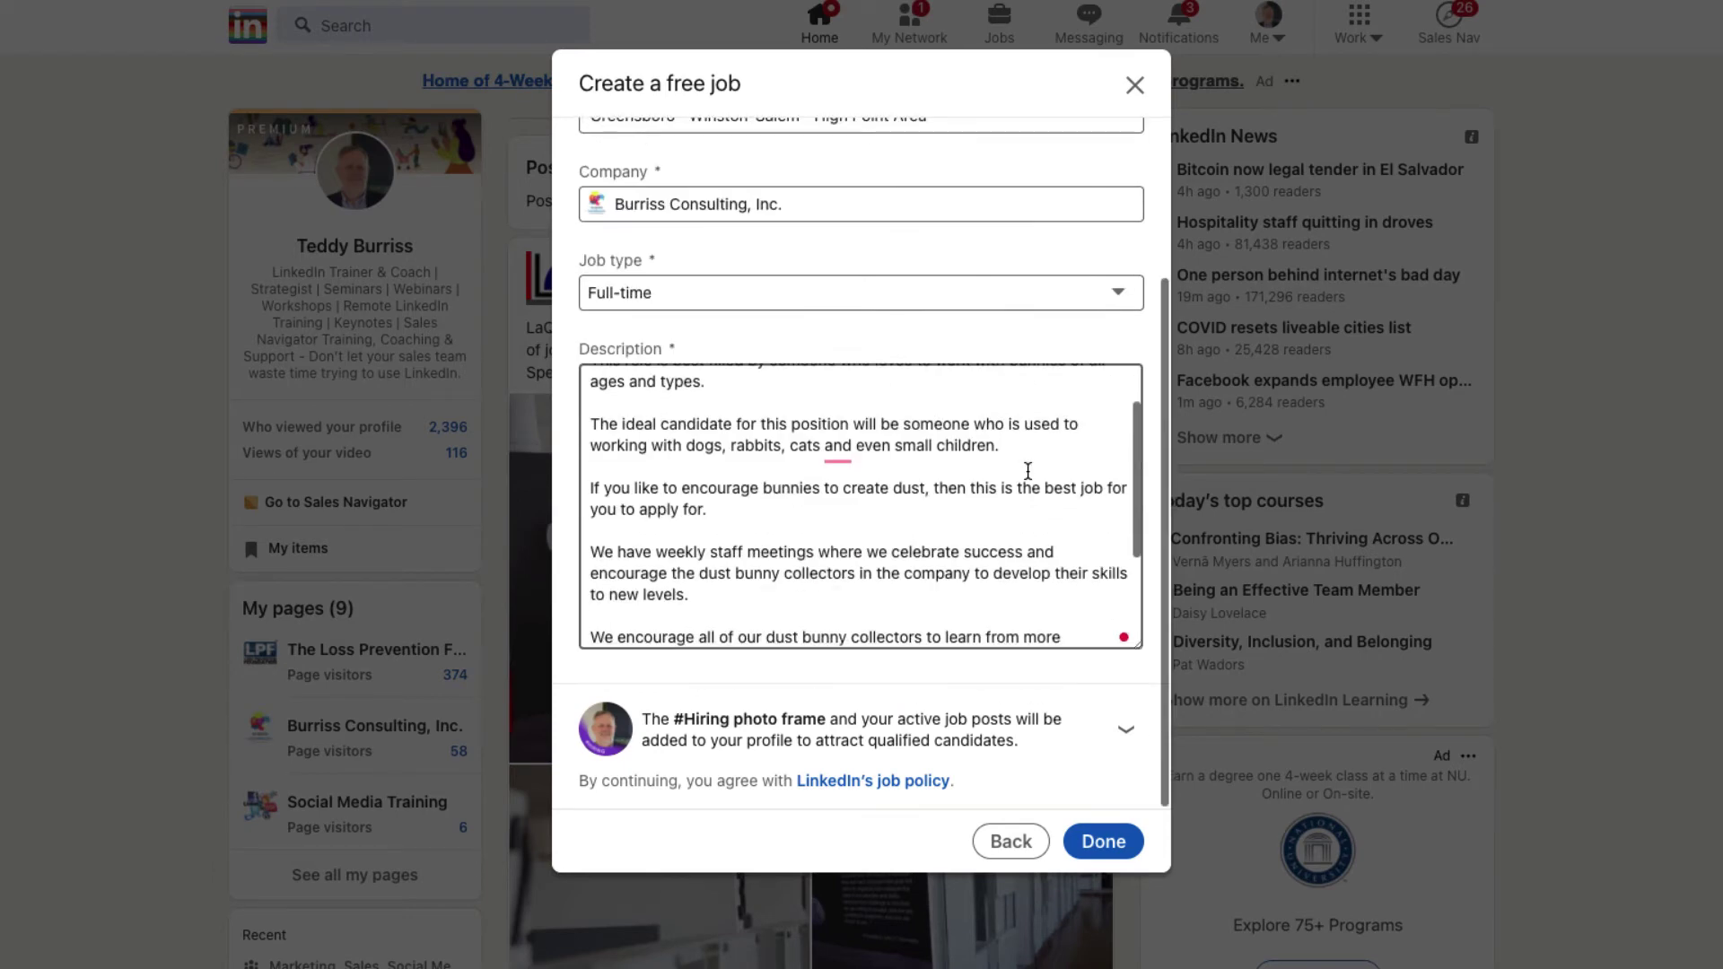
scroll(1080, 547, down, 1)
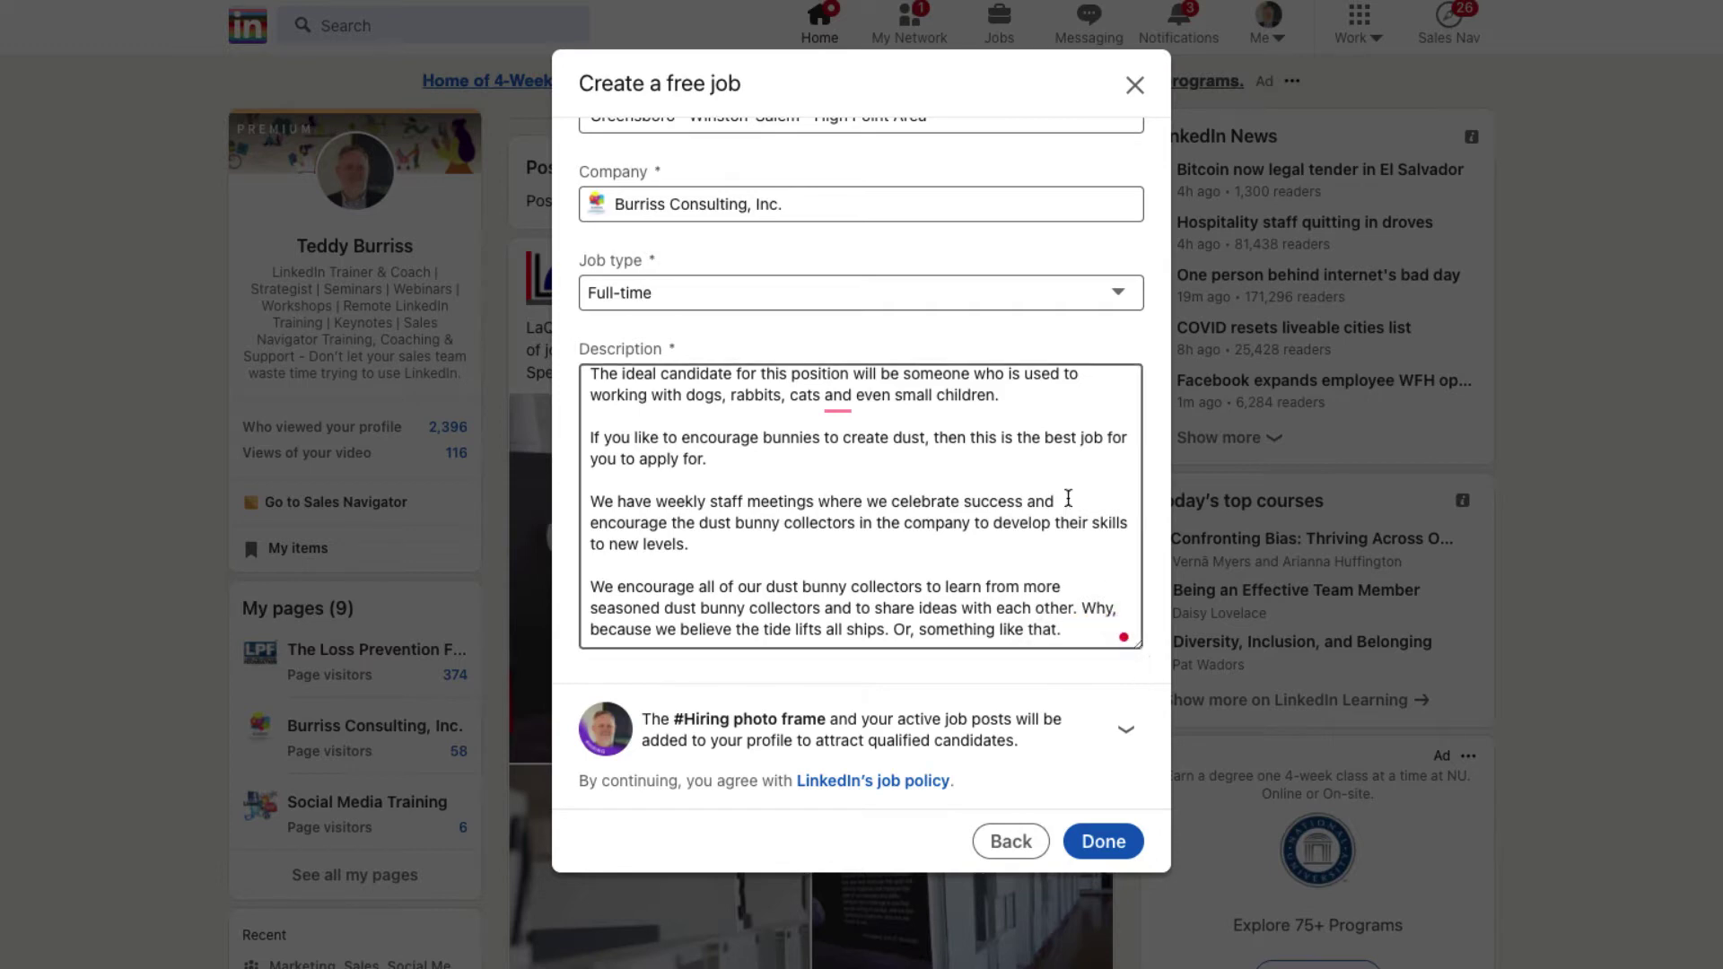
scroll(995, 487, up, 2)
scroll(995, 487, up, 1)
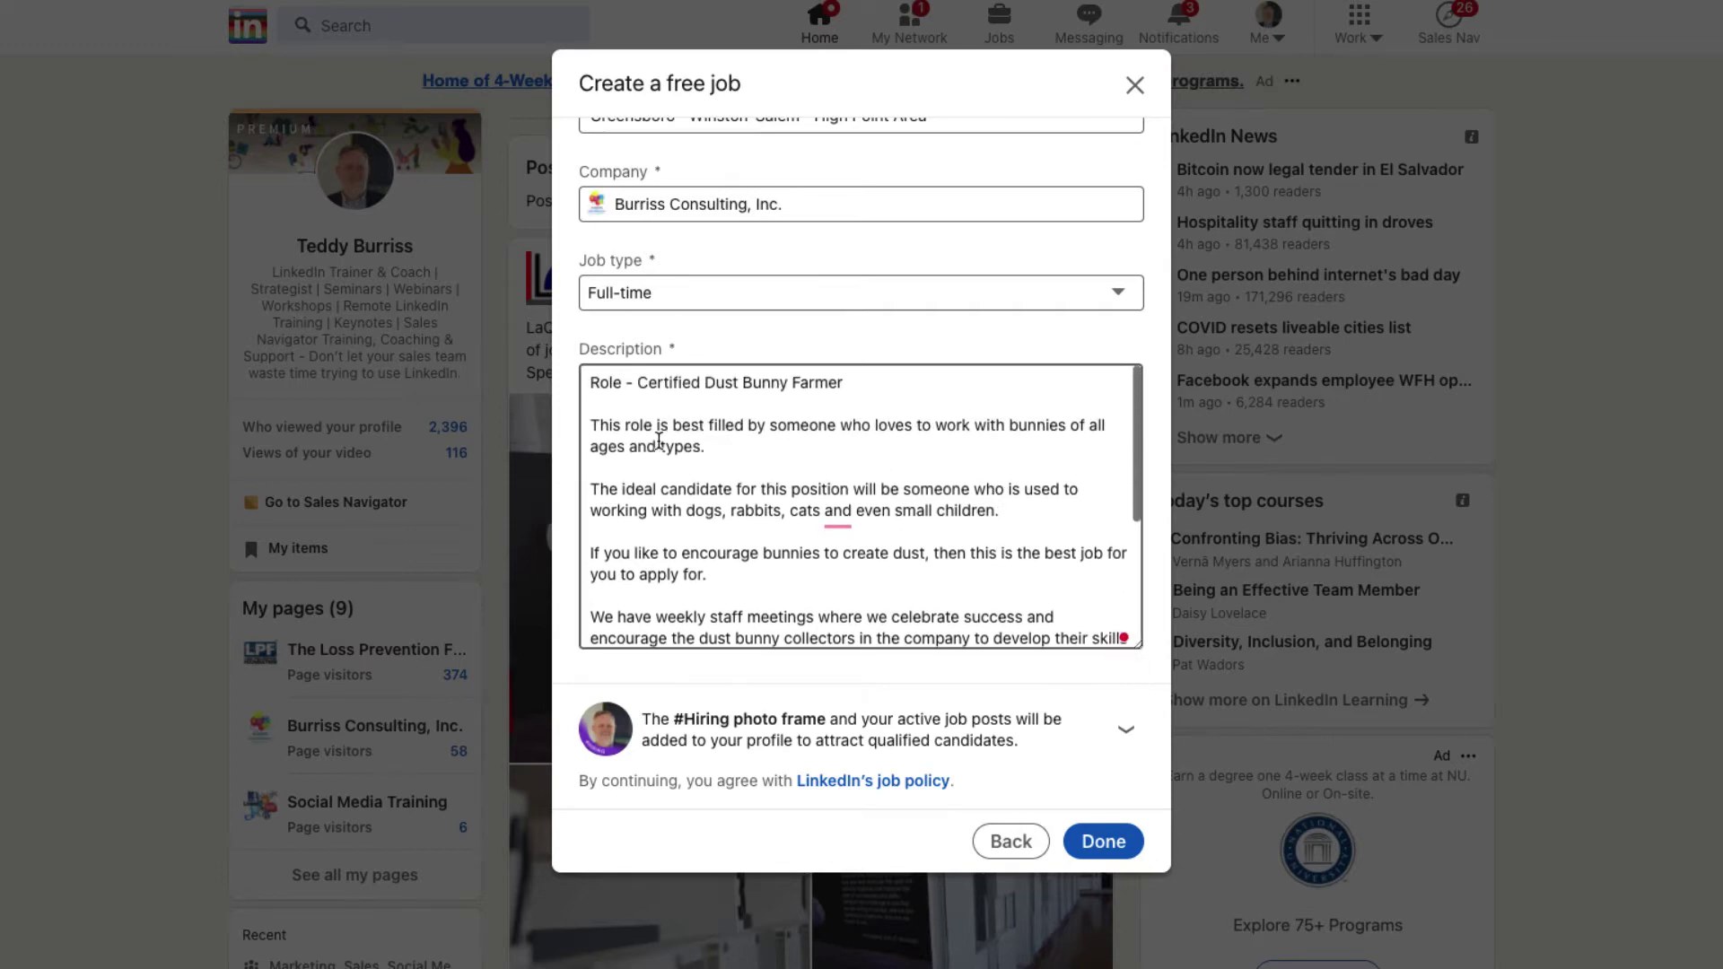
Step: Accept Grammarly's suggested comma after 'cats' in the ideal-candidate sentence
drag(611, 425, 754, 460)
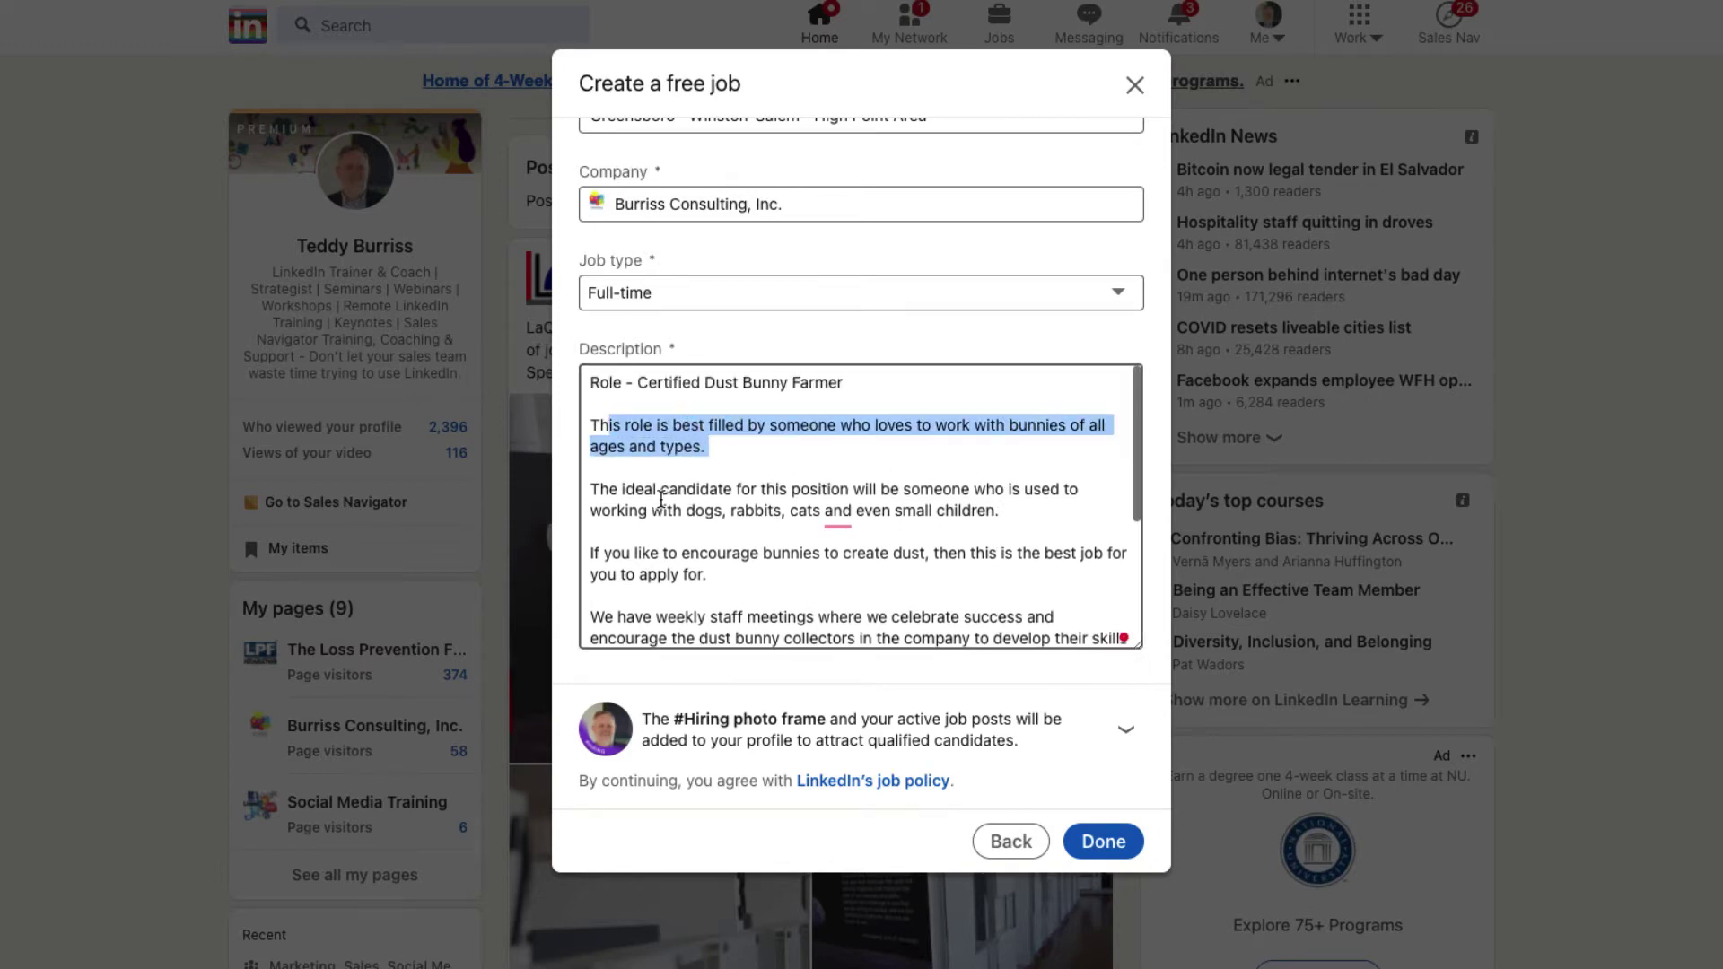
drag(661, 498, 786, 511)
mouse_move(834, 513)
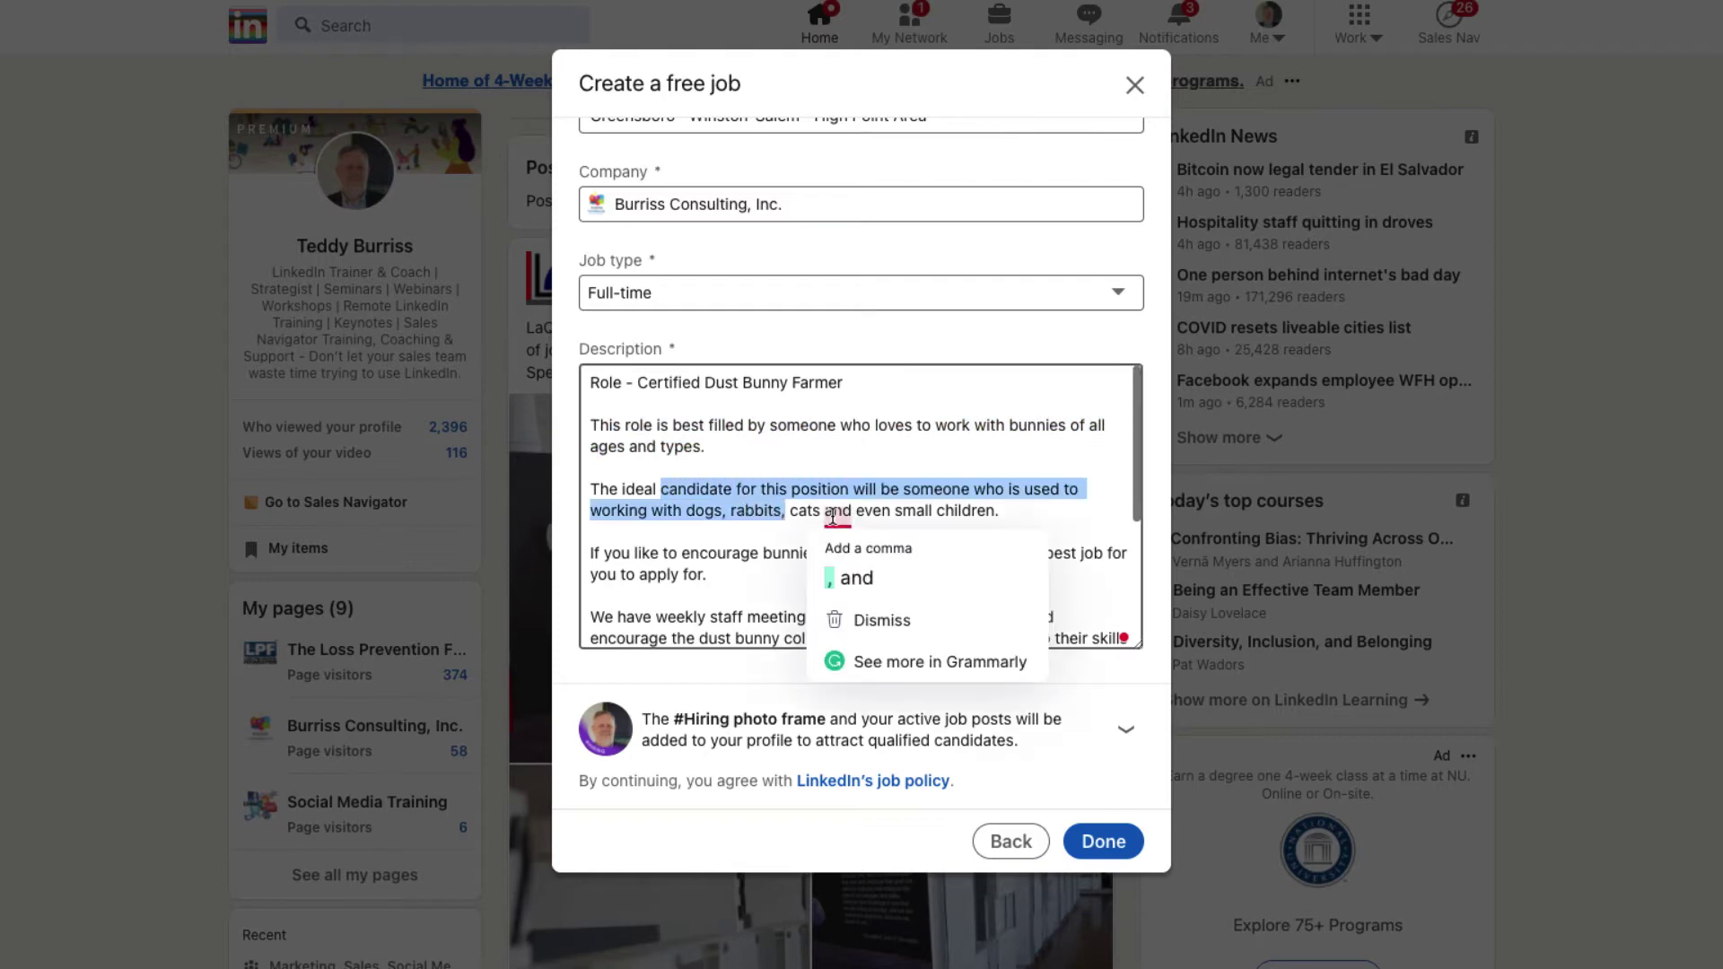
click(837, 579)
scroll(789, 539, down, 5)
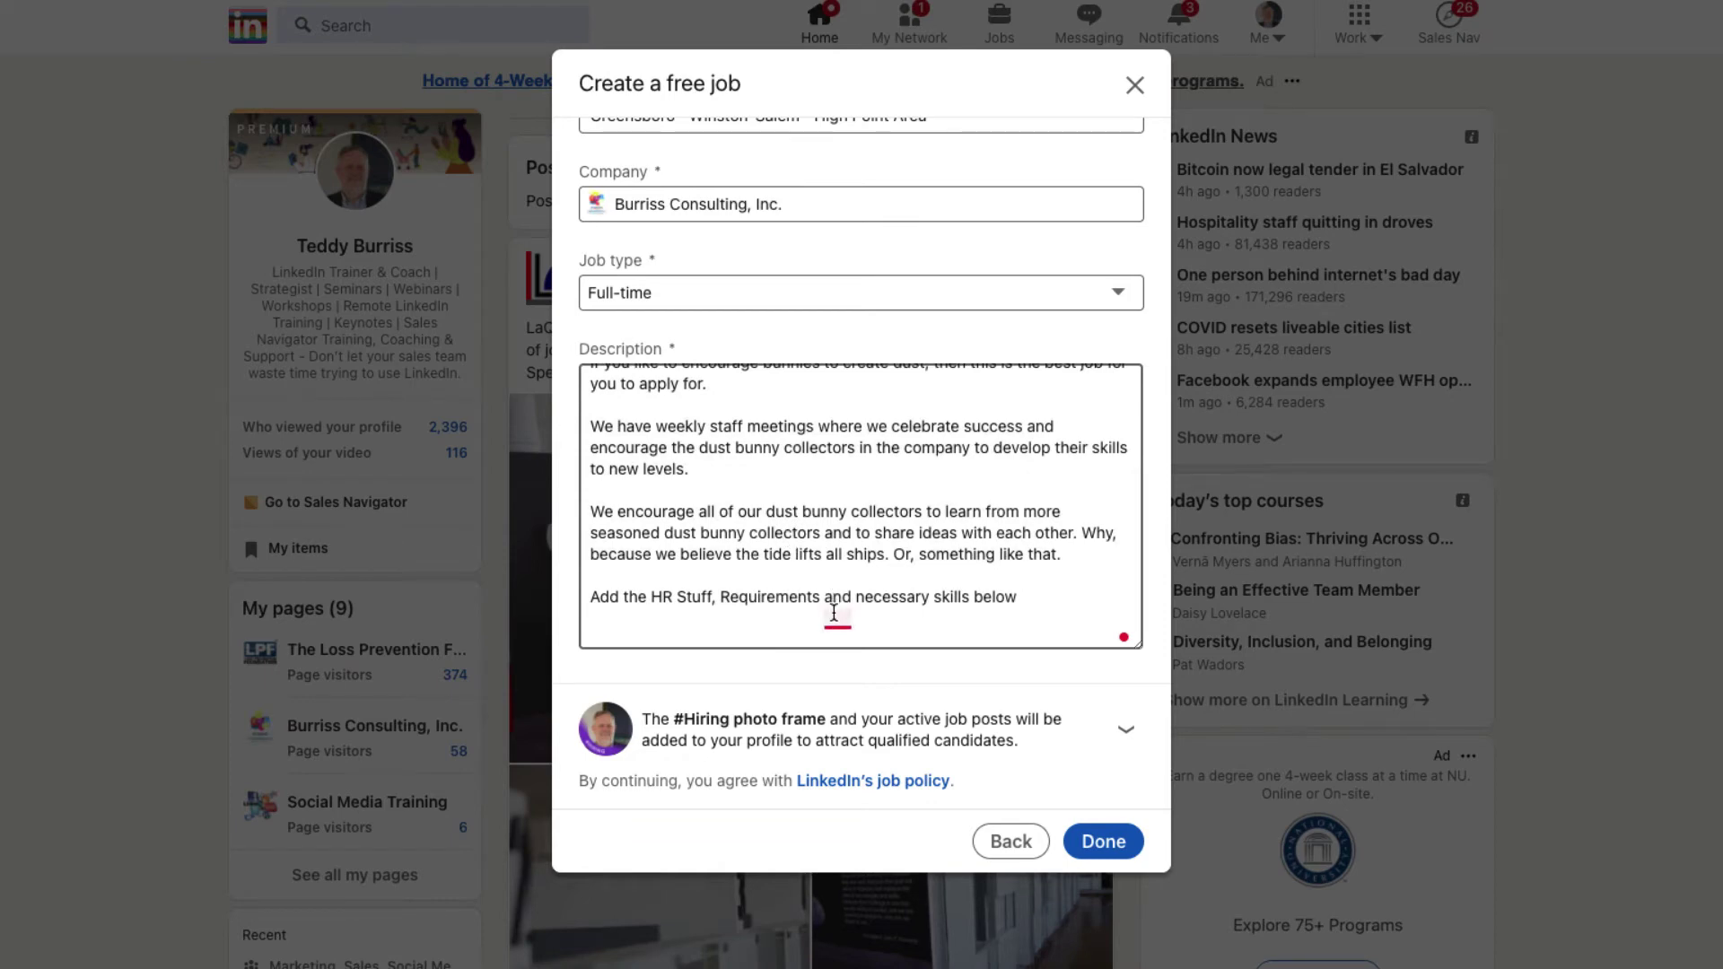
Step: Add the comma after Requirements and end the last line with a colon
mouse_move(835, 628)
click(849, 696)
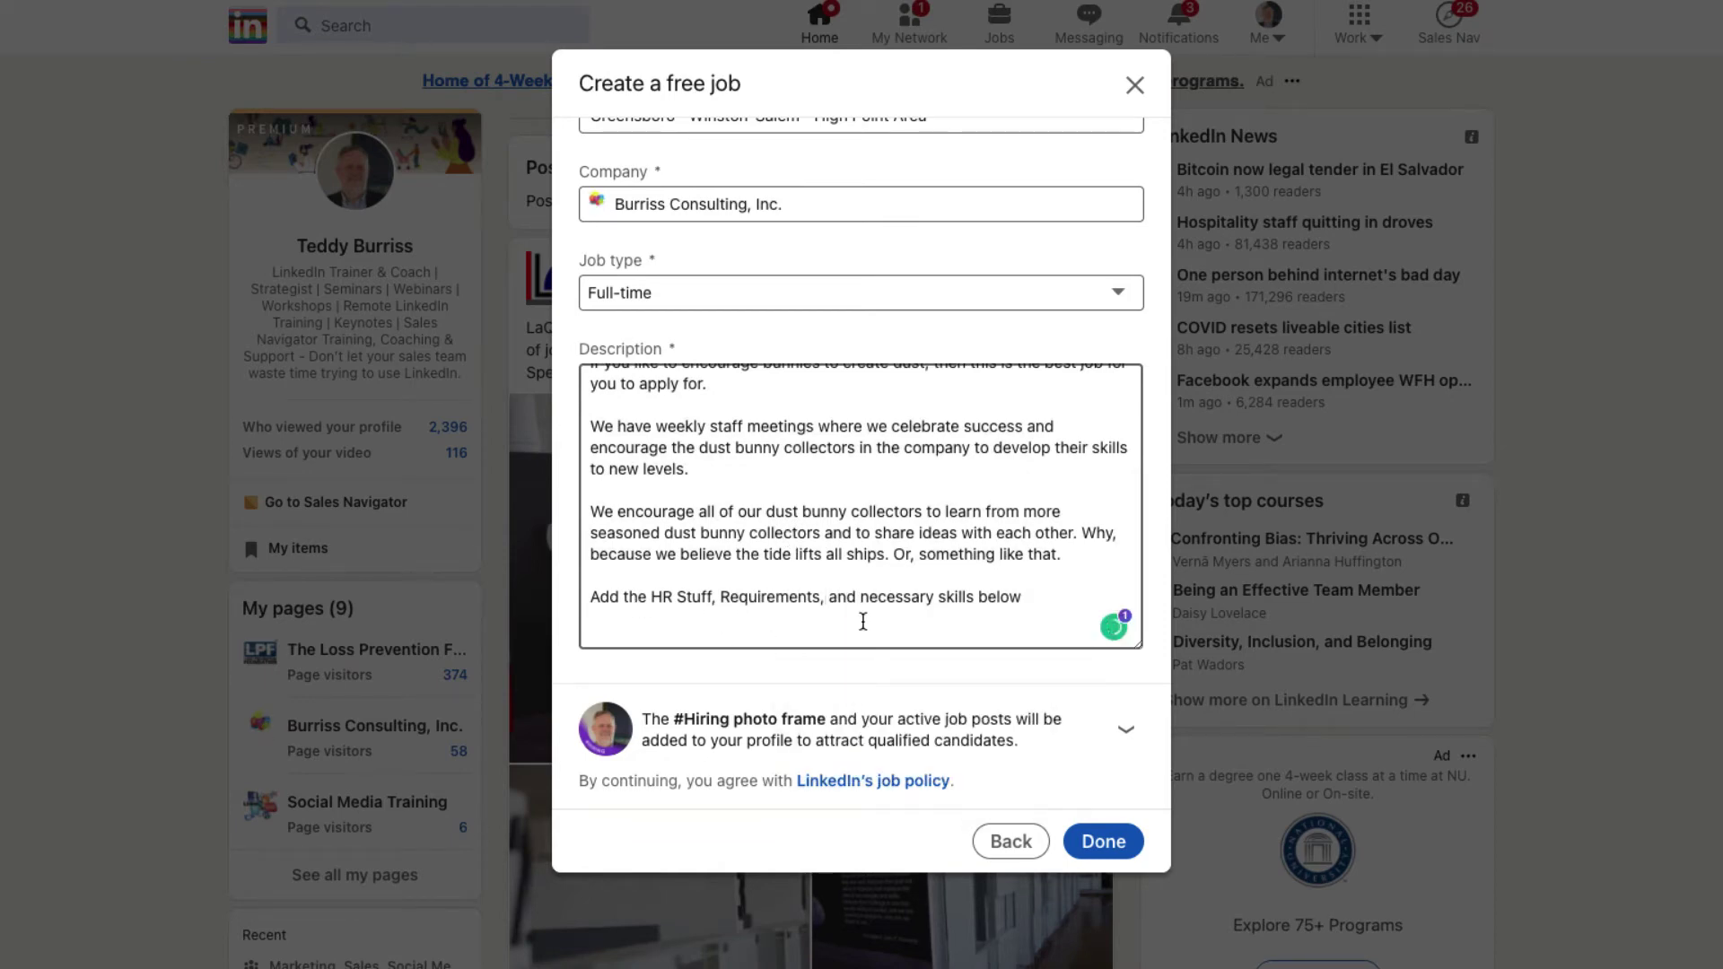
click(1033, 597)
text(:)
key(Return)
scroll(858, 458, up, 10)
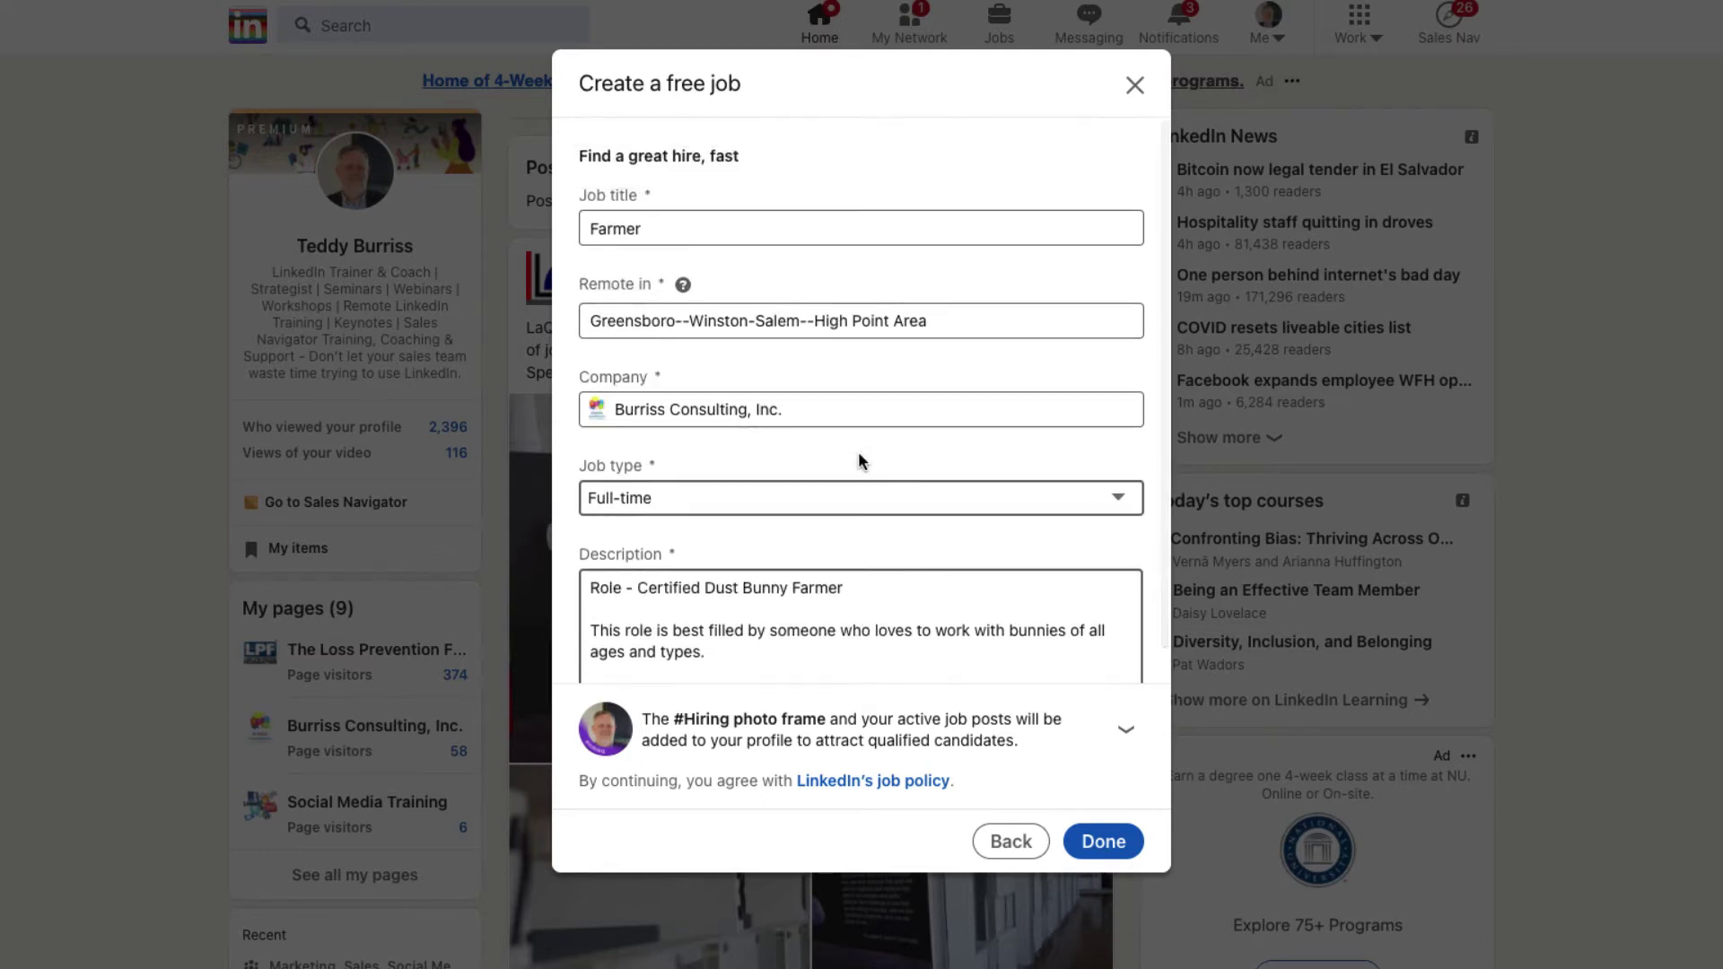
scroll(858, 450, down, 3)
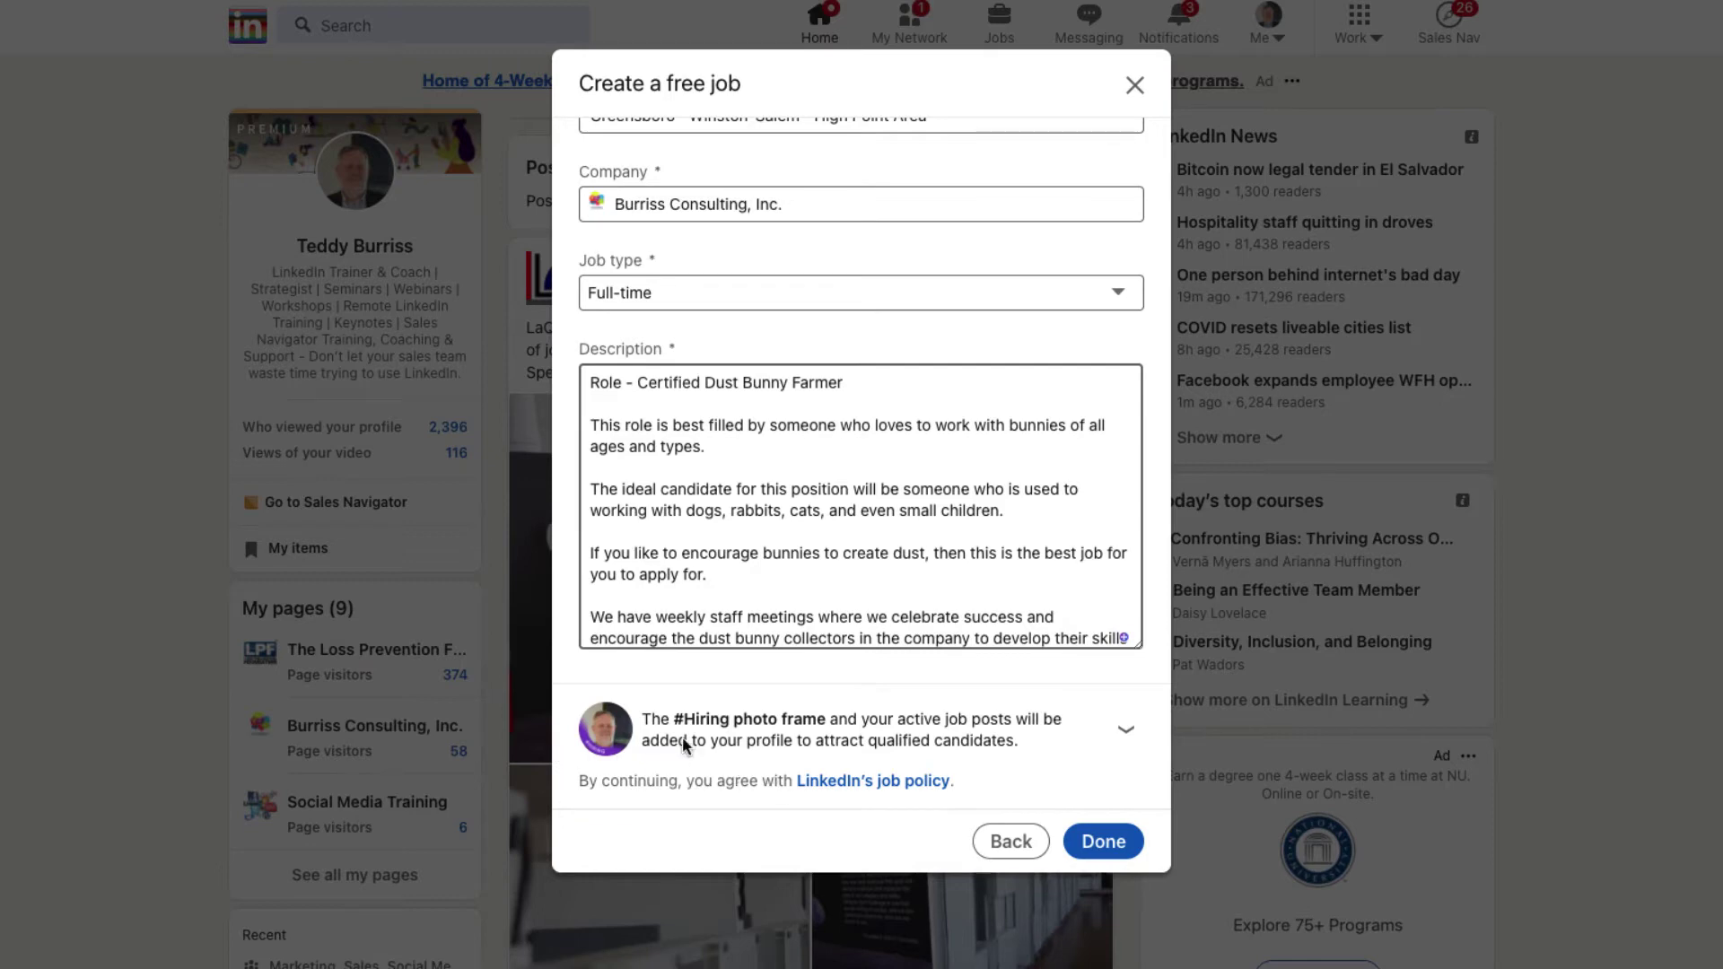
Step: Finish the job and publish the hiring post with the Farmer job card
click(1110, 844)
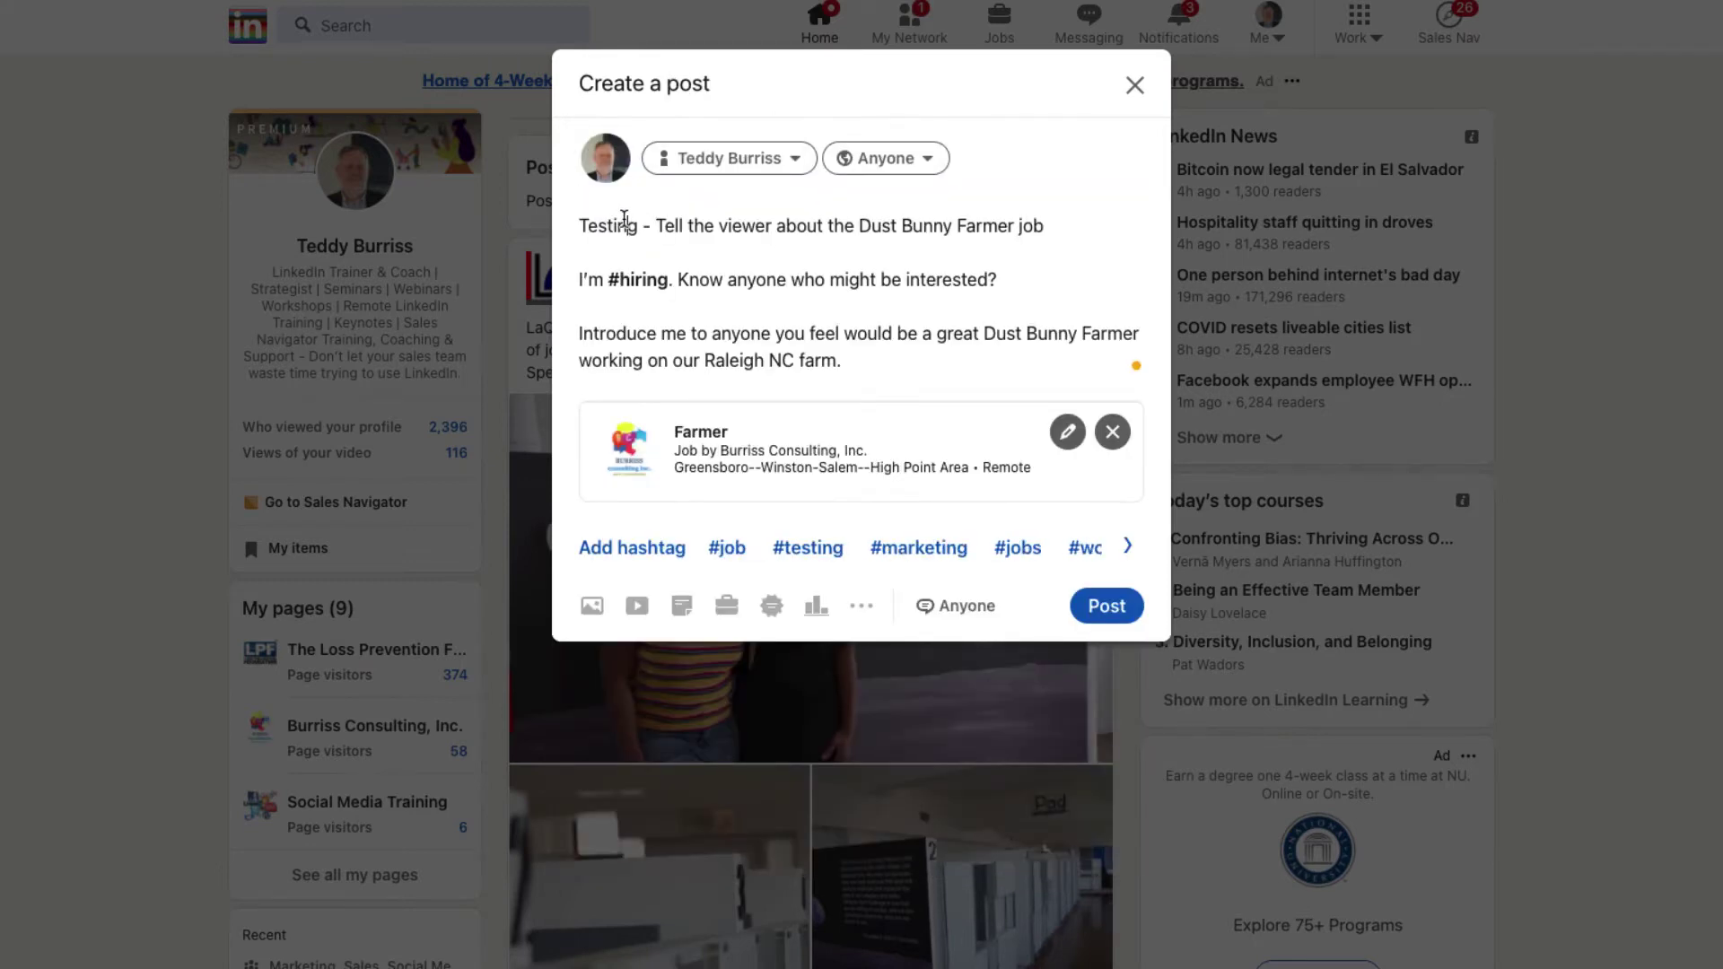
drag(625, 222, 843, 366)
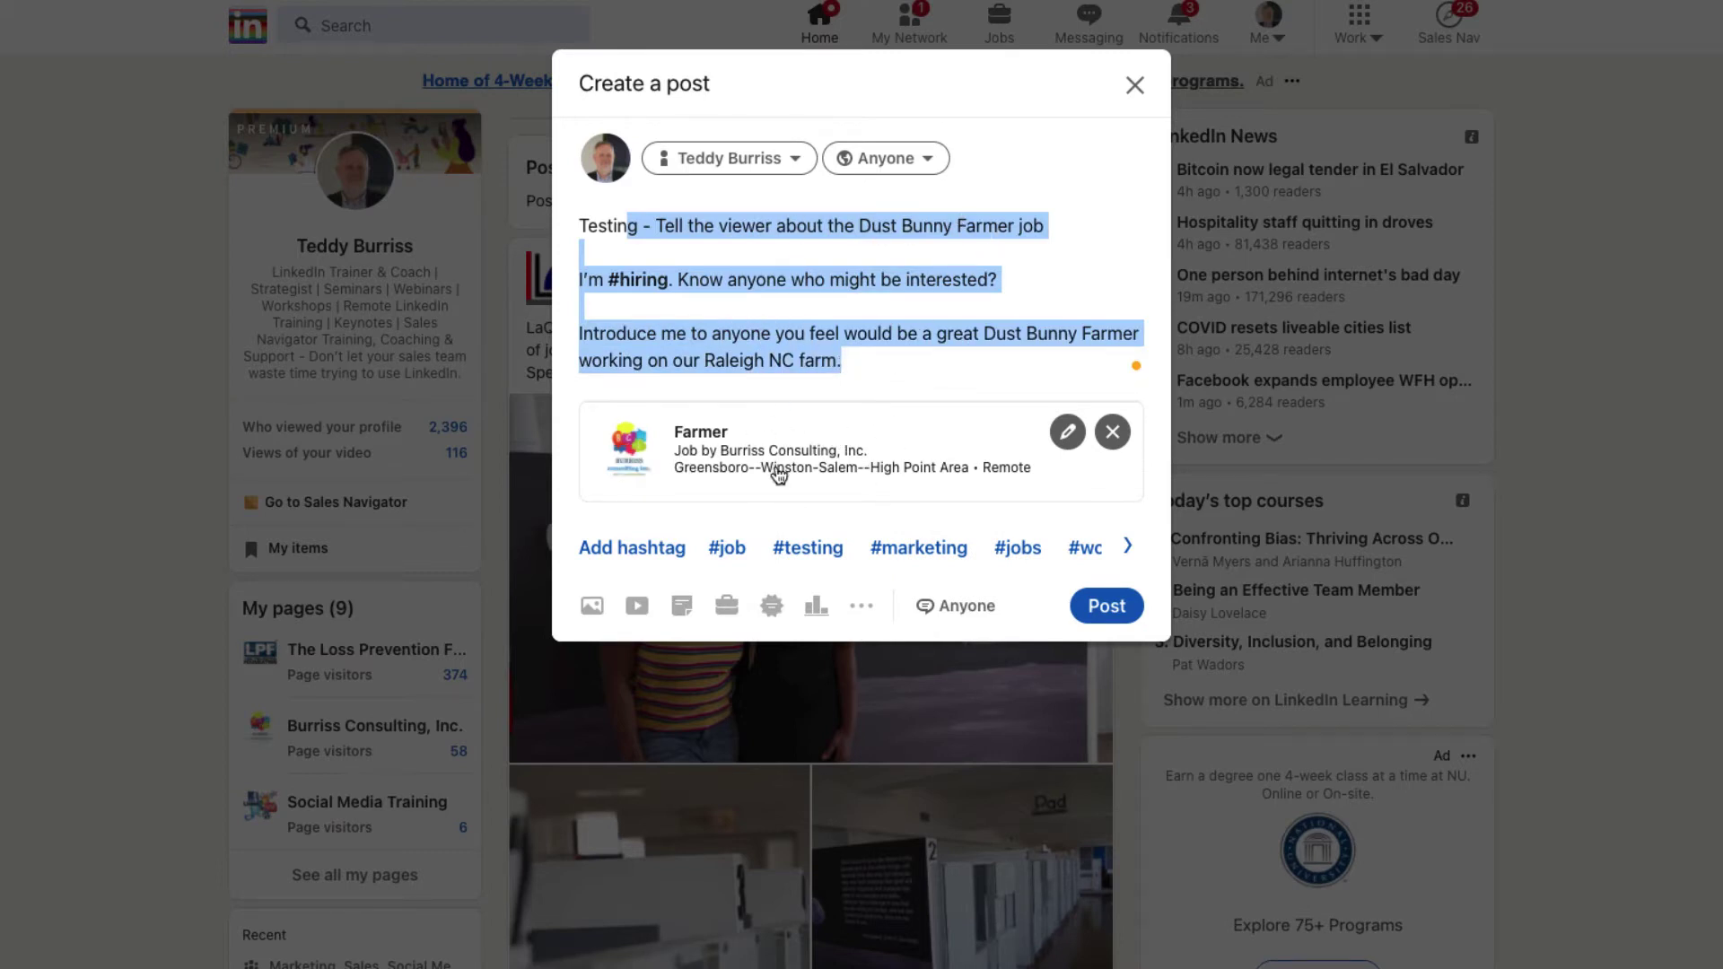
click(1107, 606)
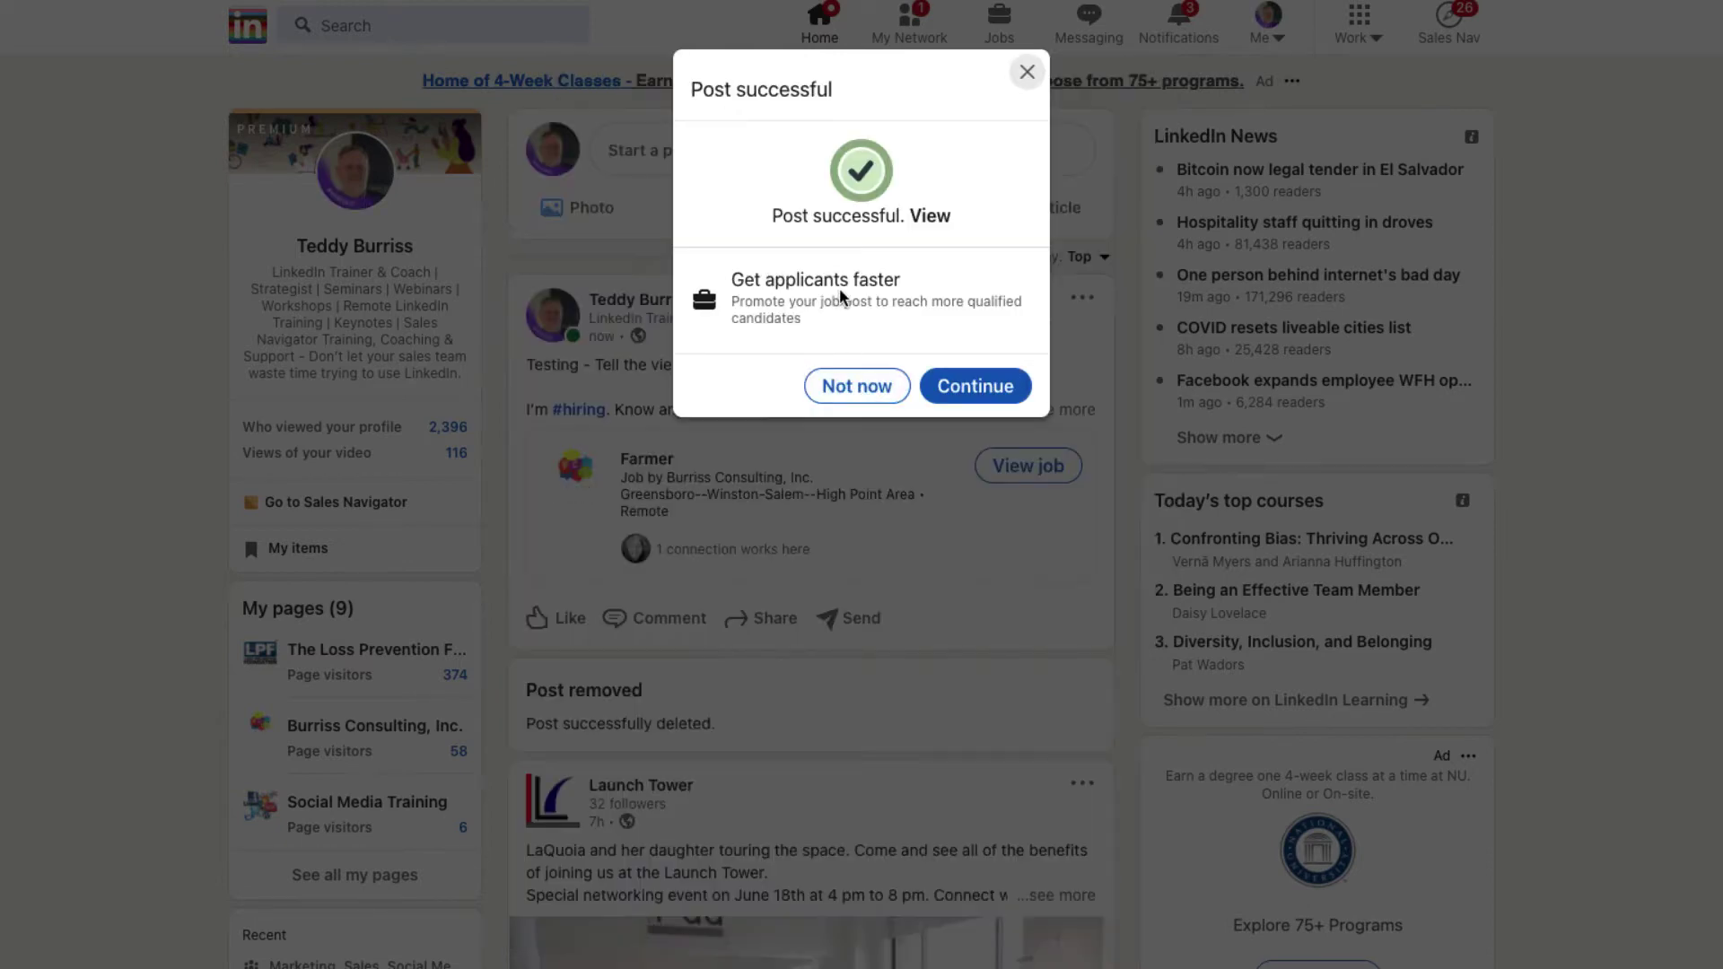
Step: Skip job promotion and send the post by message to two connections
click(857, 388)
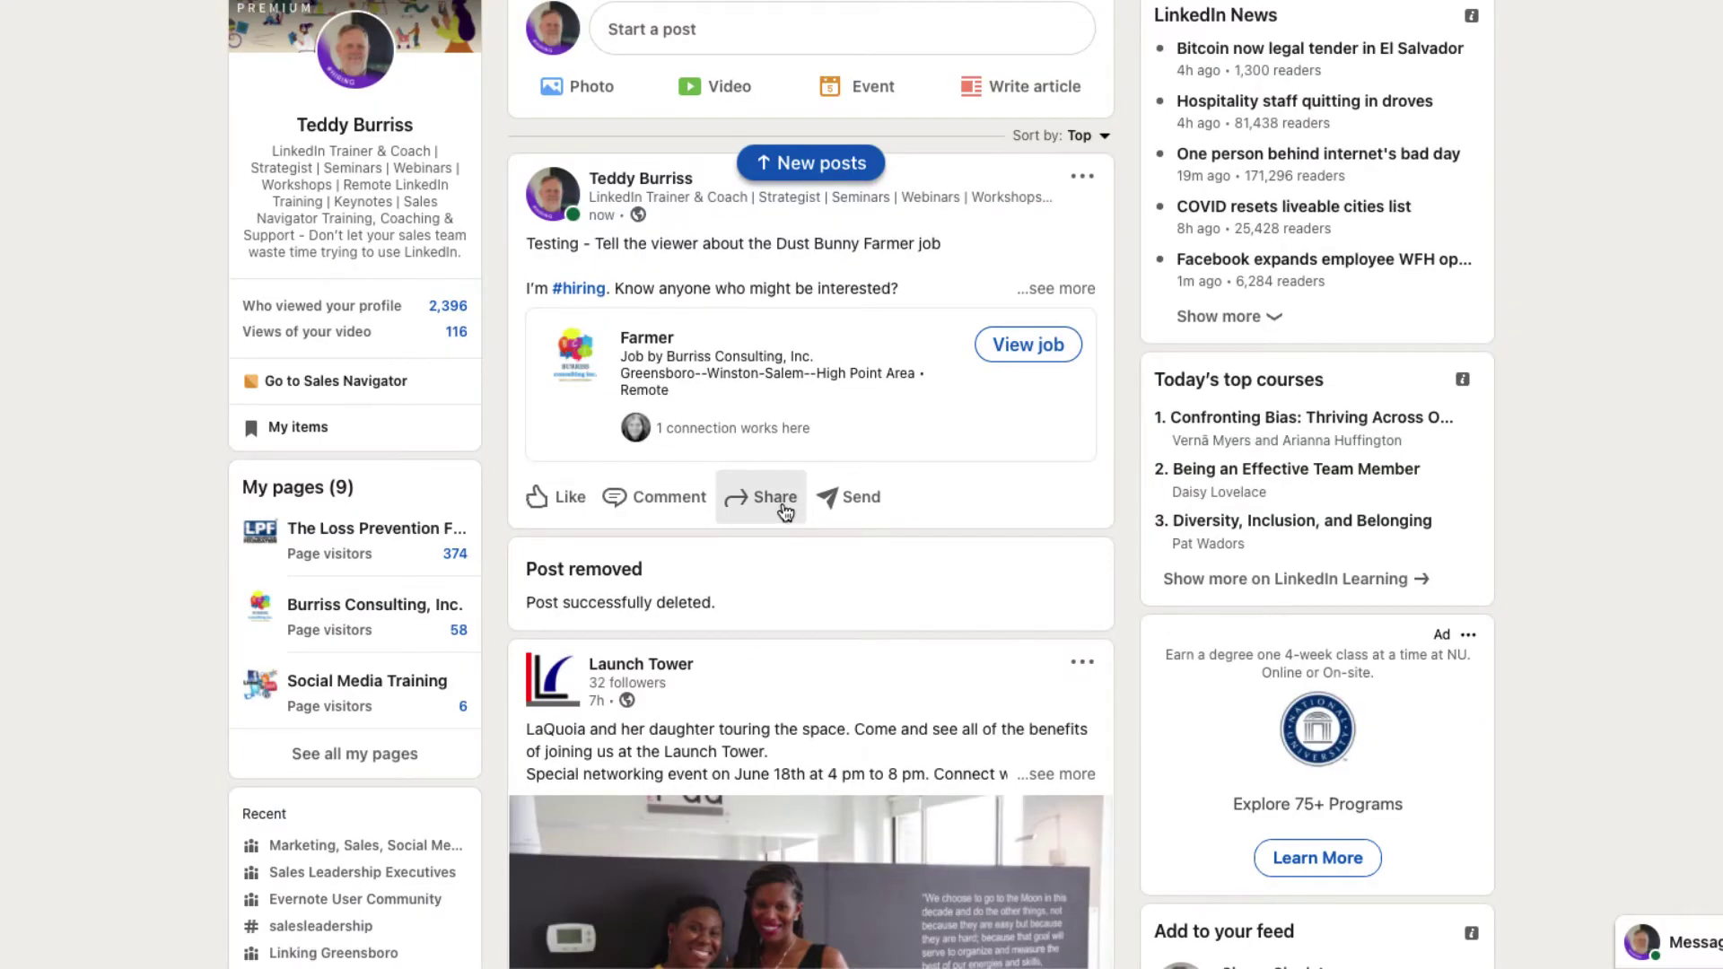
click(854, 509)
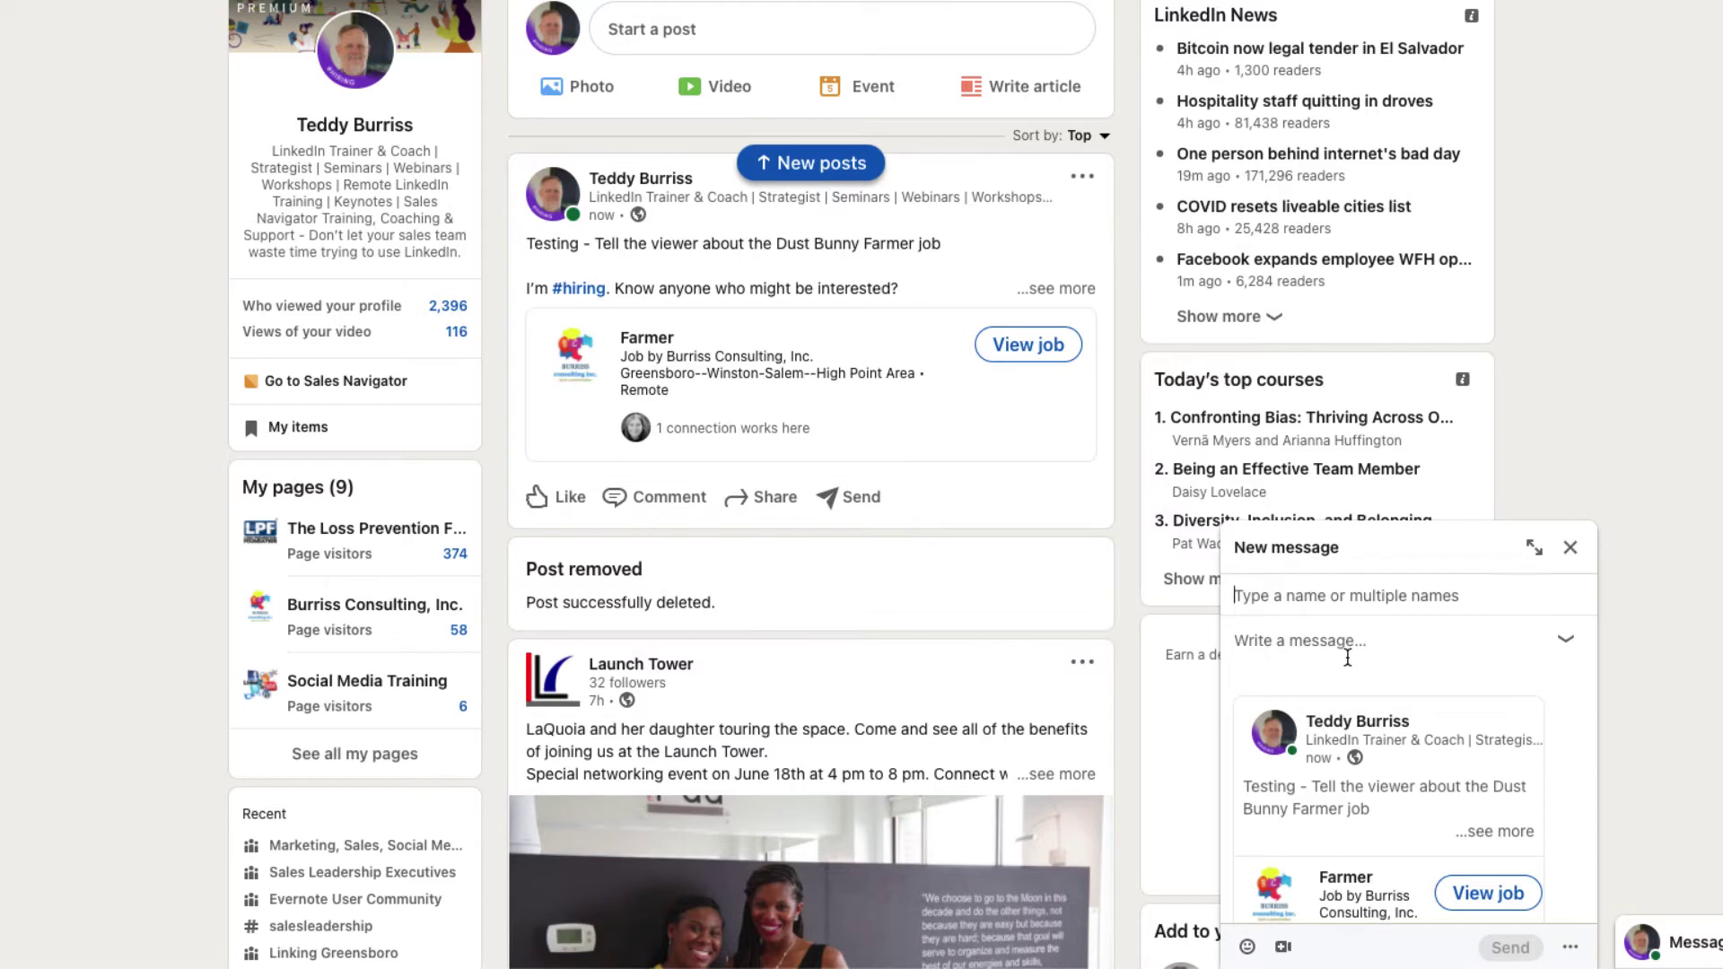
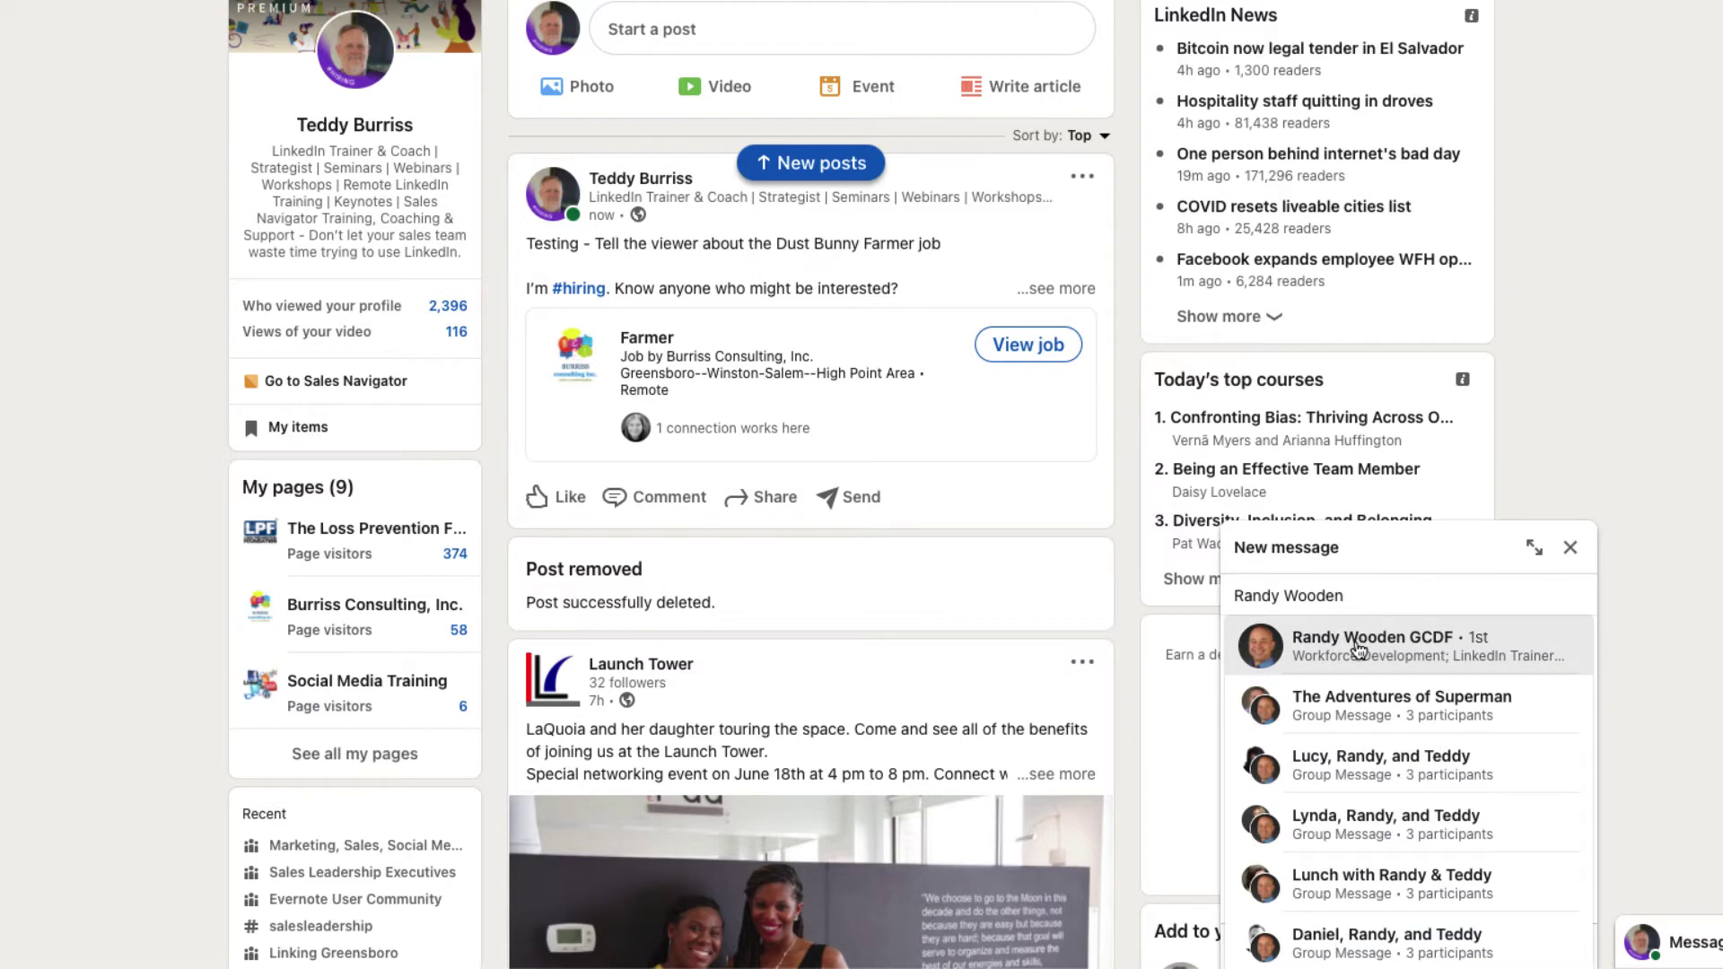
click(1357, 647)
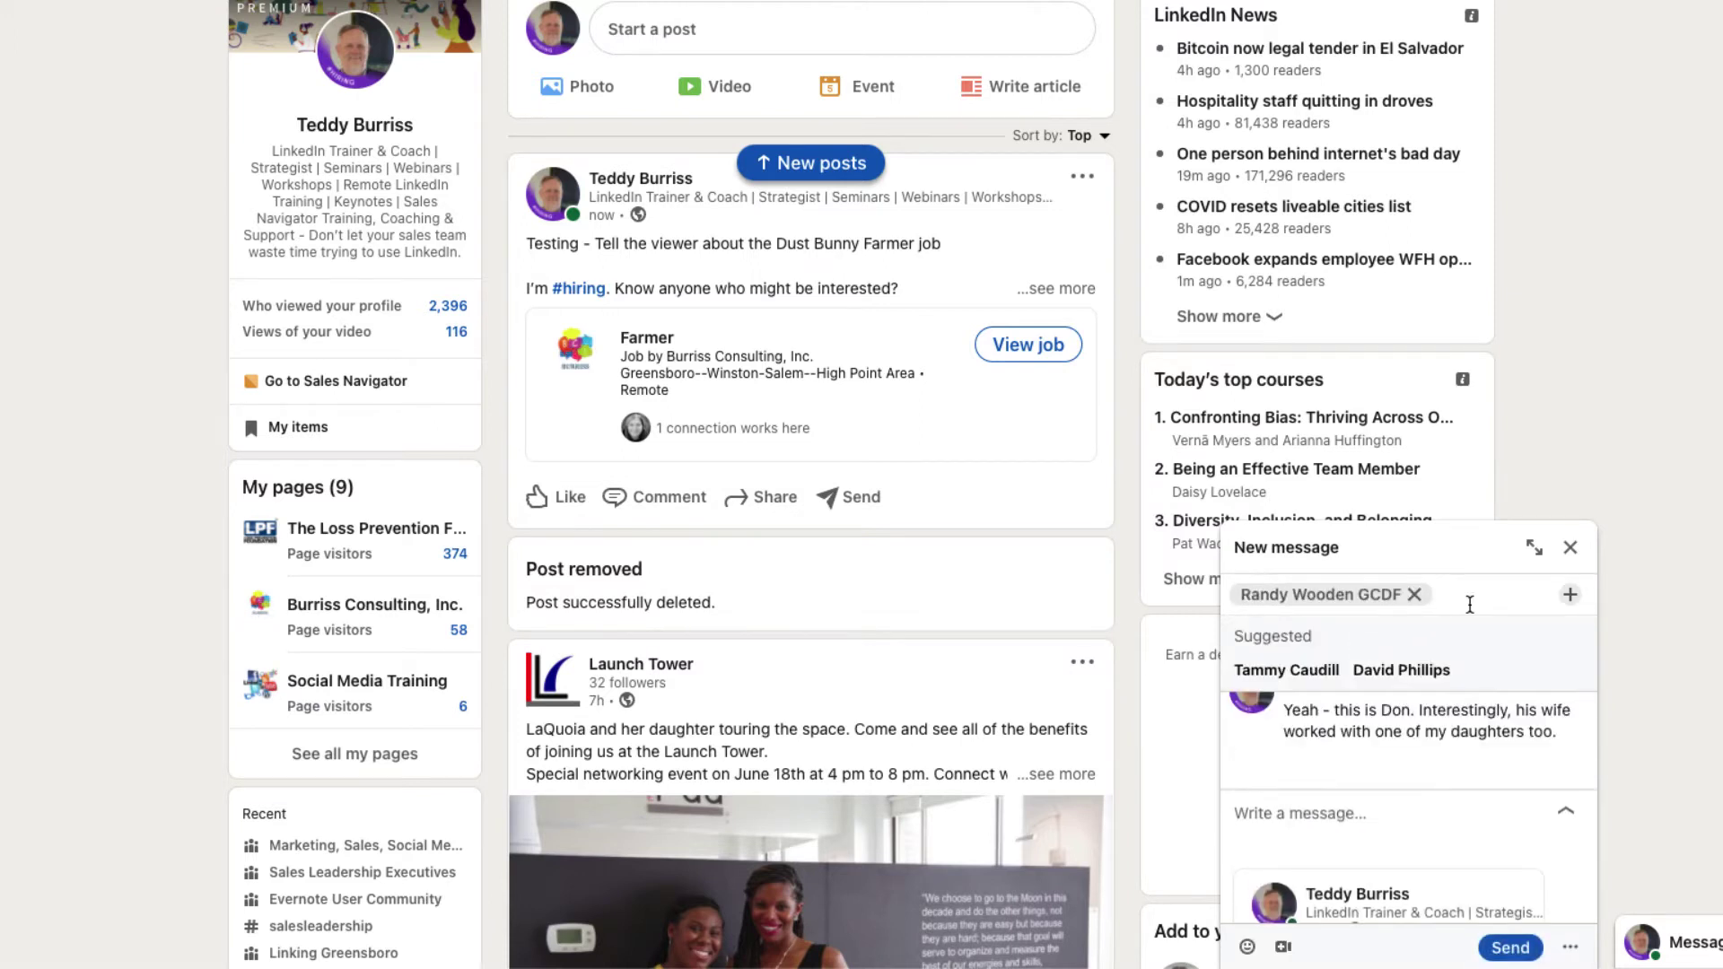
text(Michell)
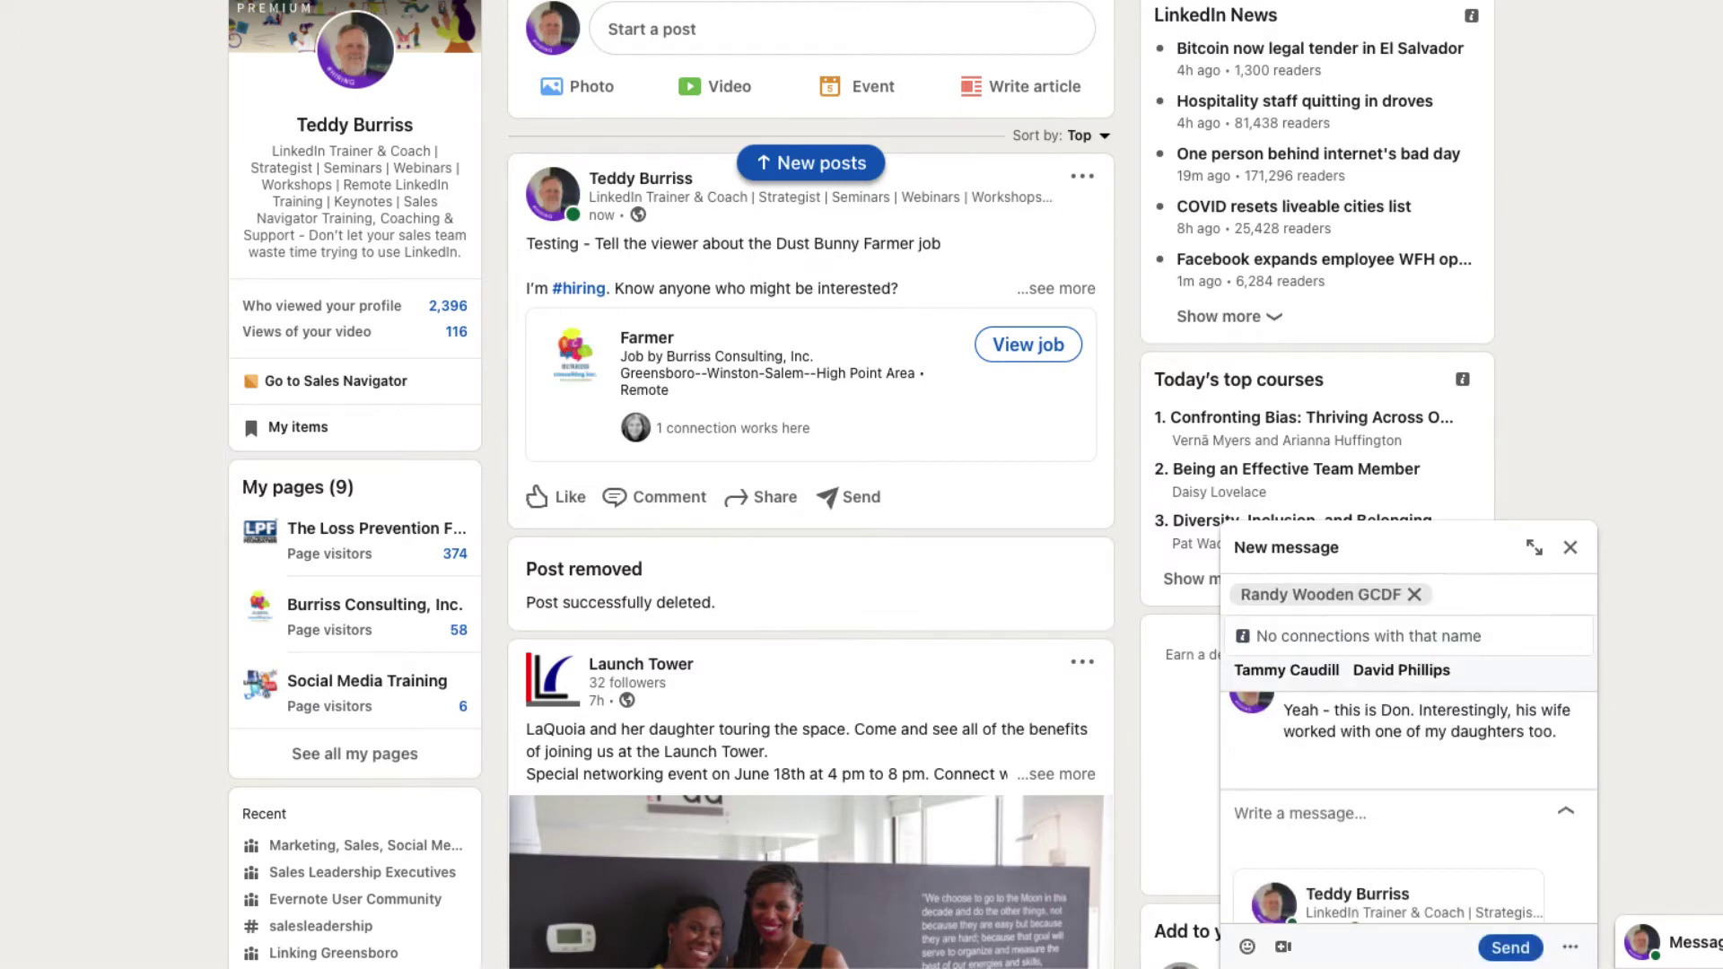
text(e)
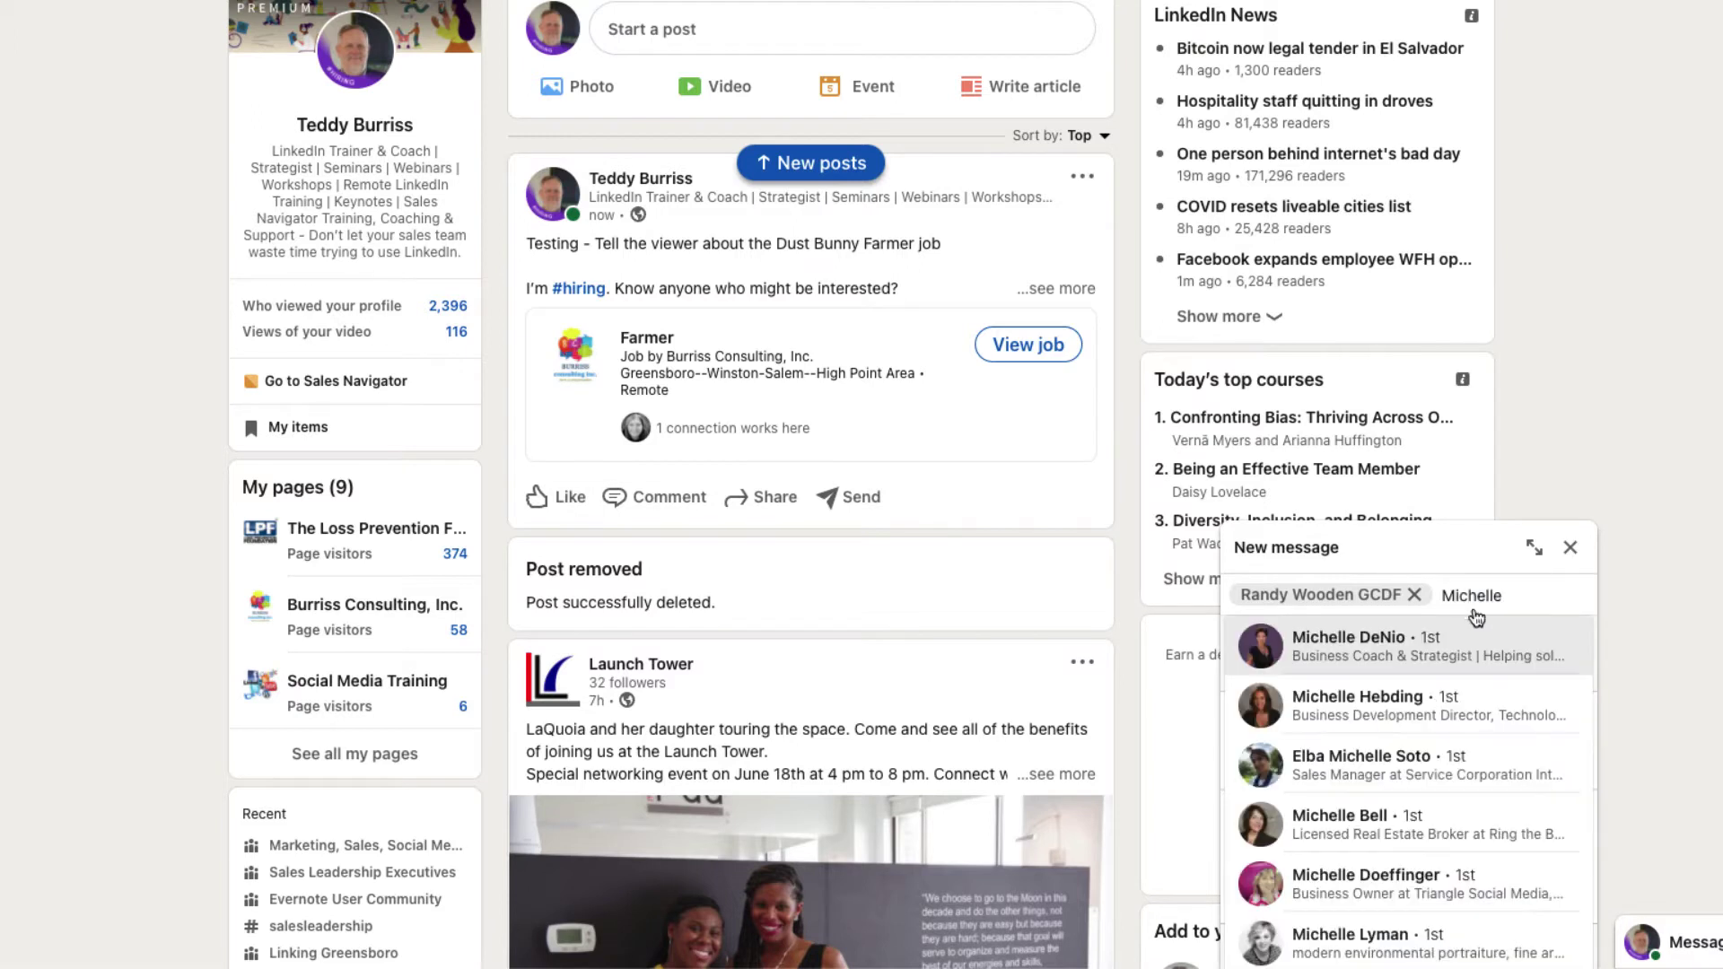
click(1379, 655)
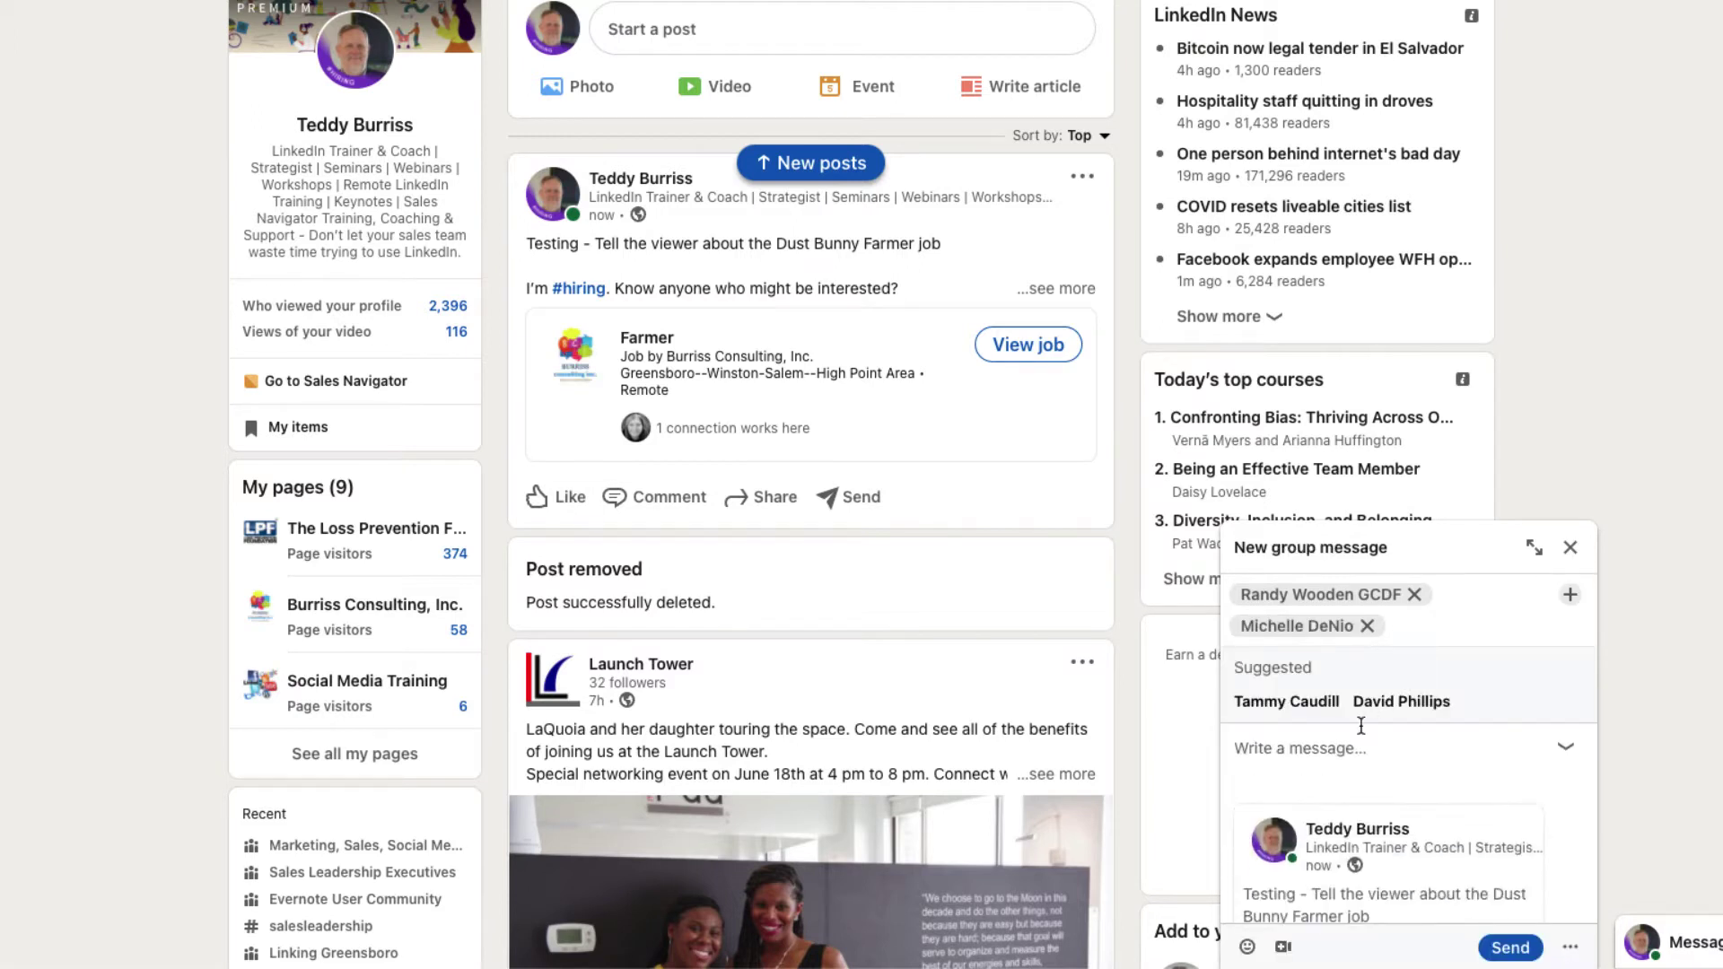
Step: Write 'Tell them about job and ask them to share with their people.' and name the group 'Dust Bunny Opening in Raleigh NC'
click(1291, 759)
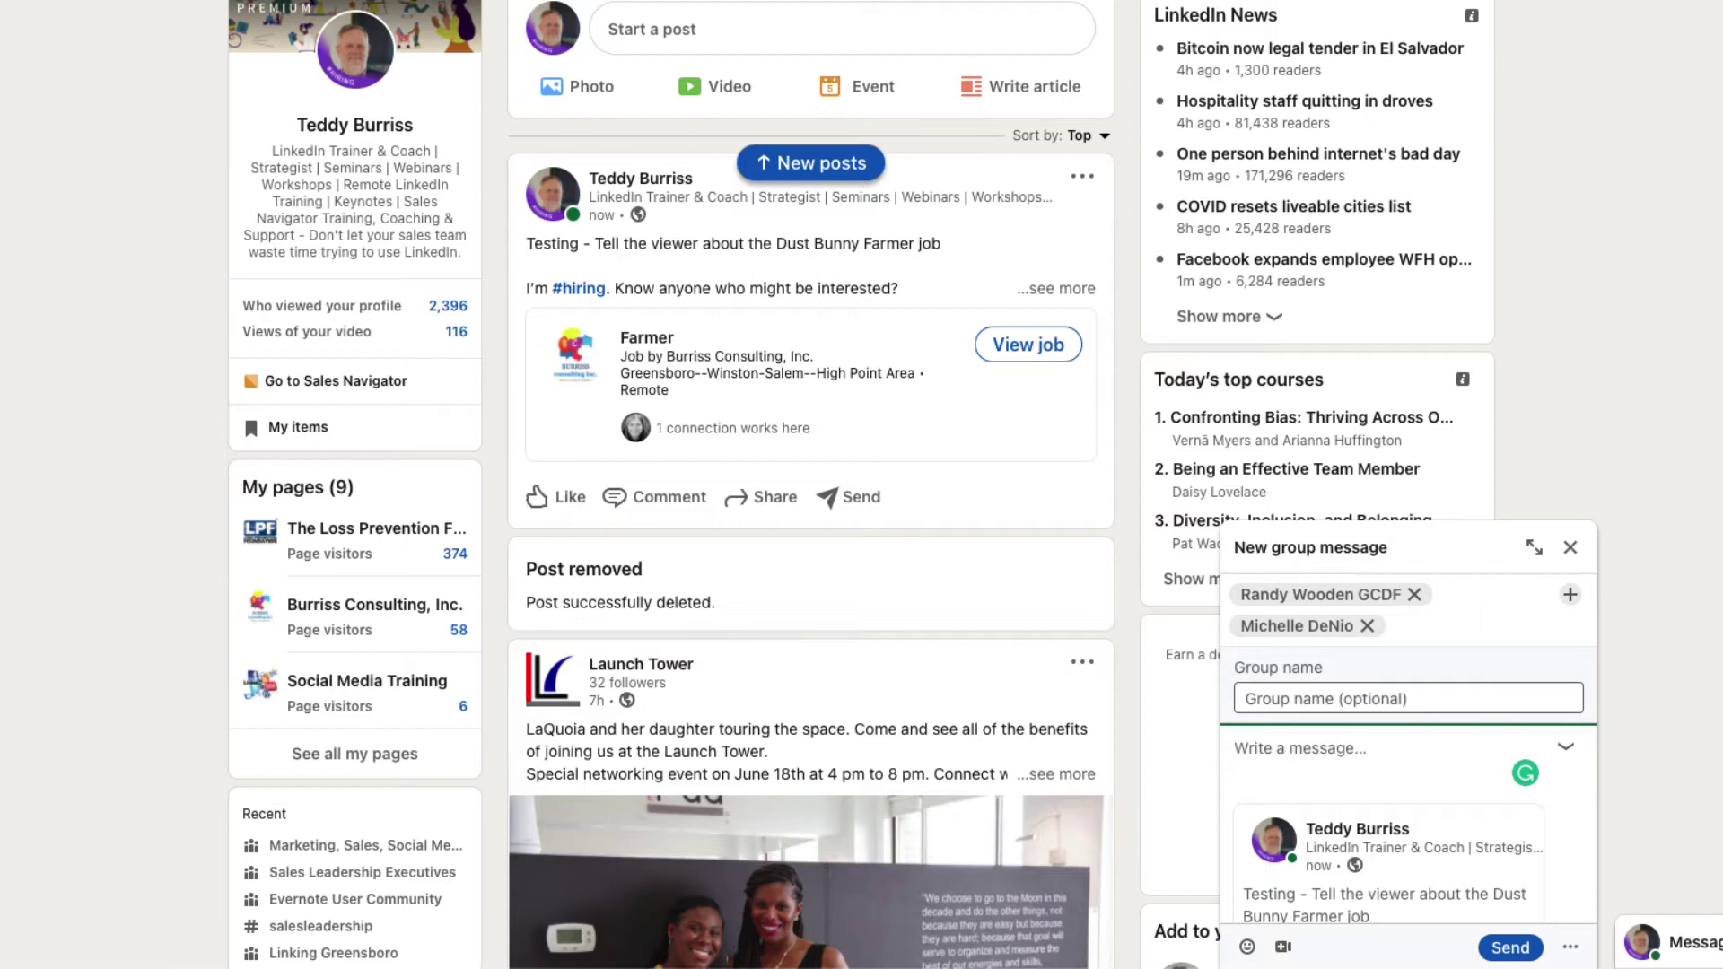
text(Tell them about )
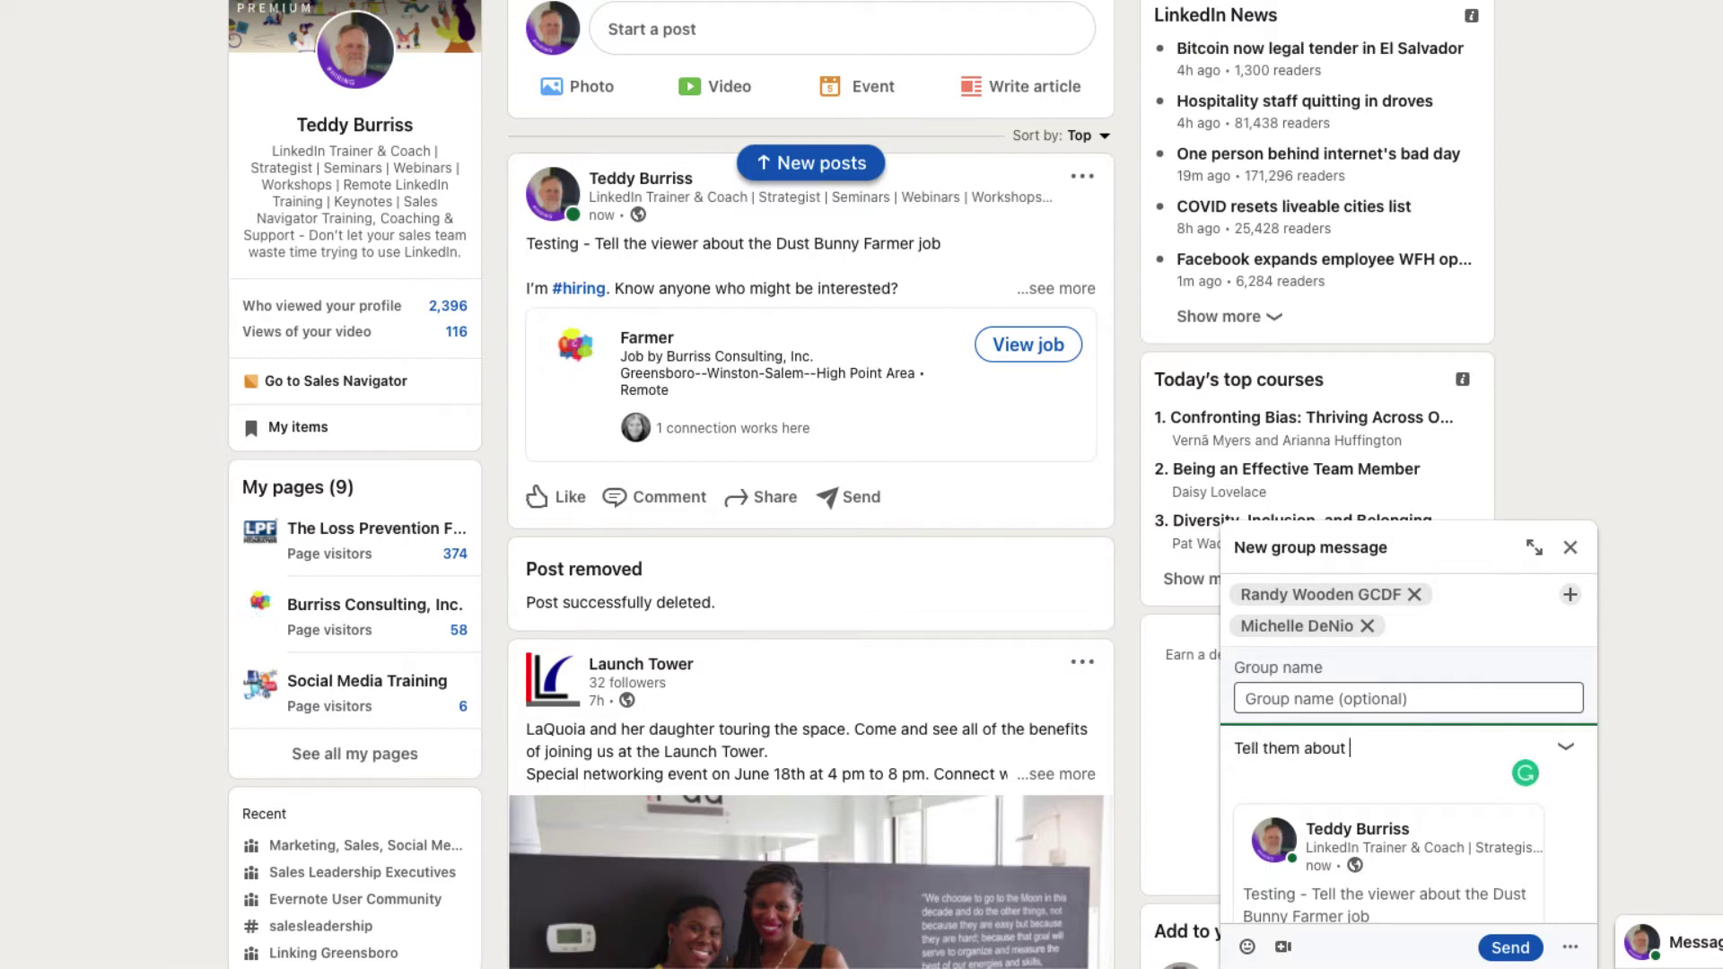
text(job and )
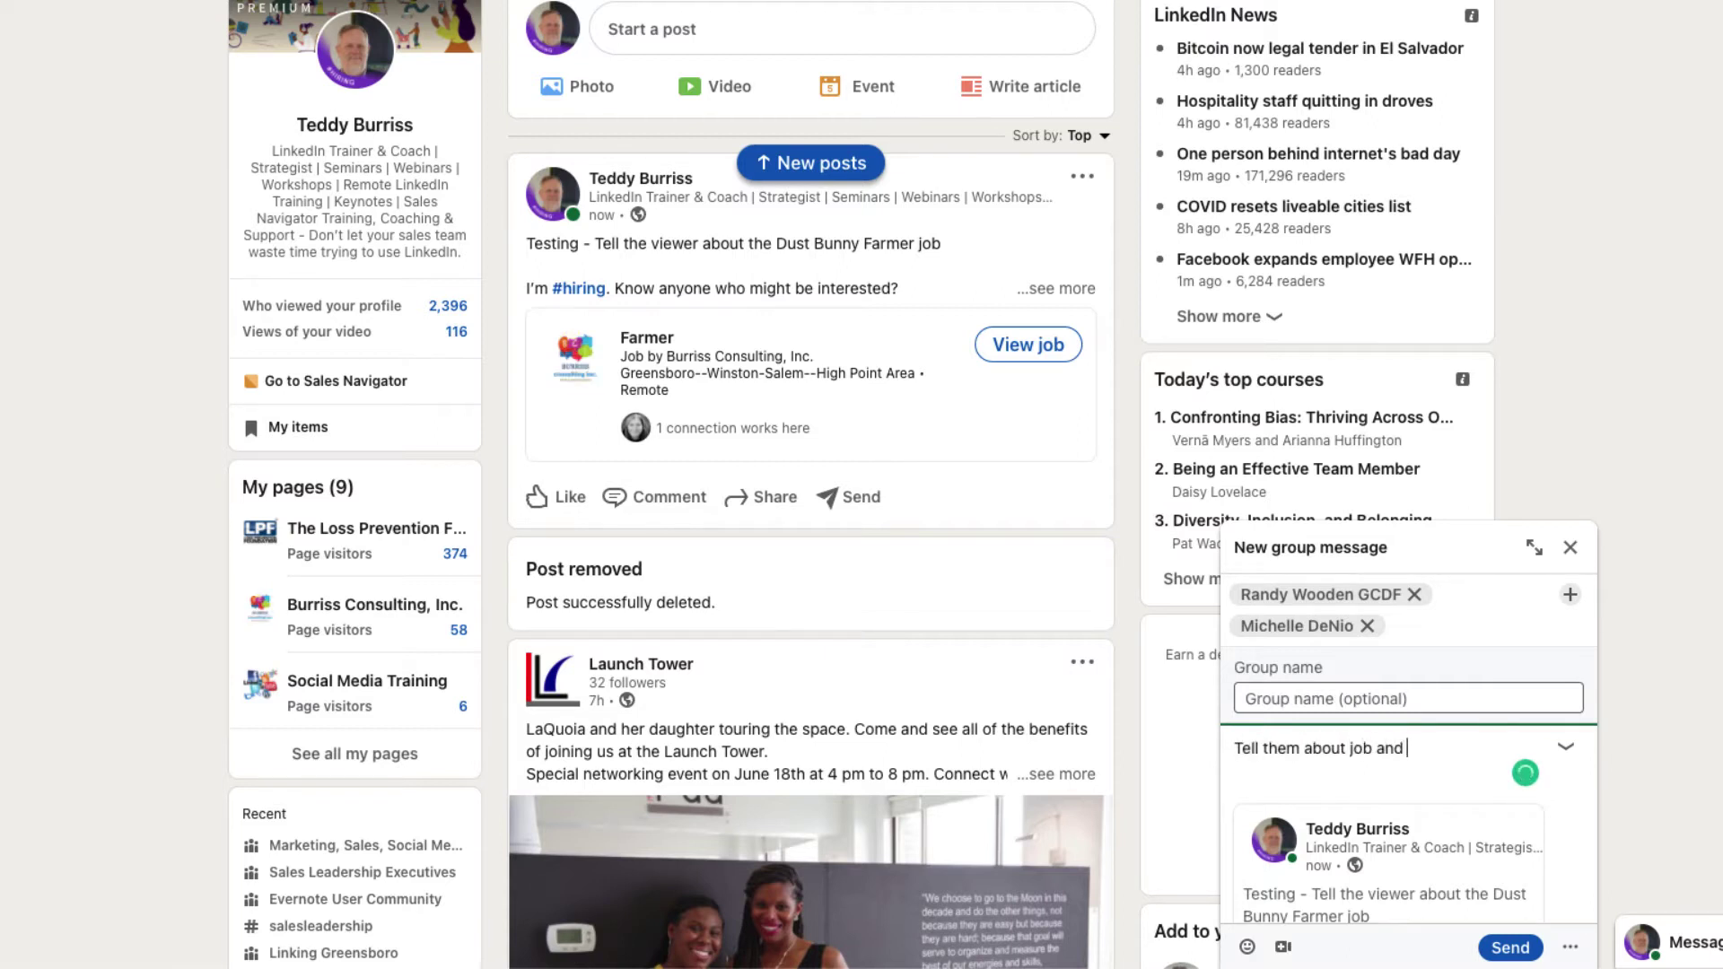
text(ask them to share )
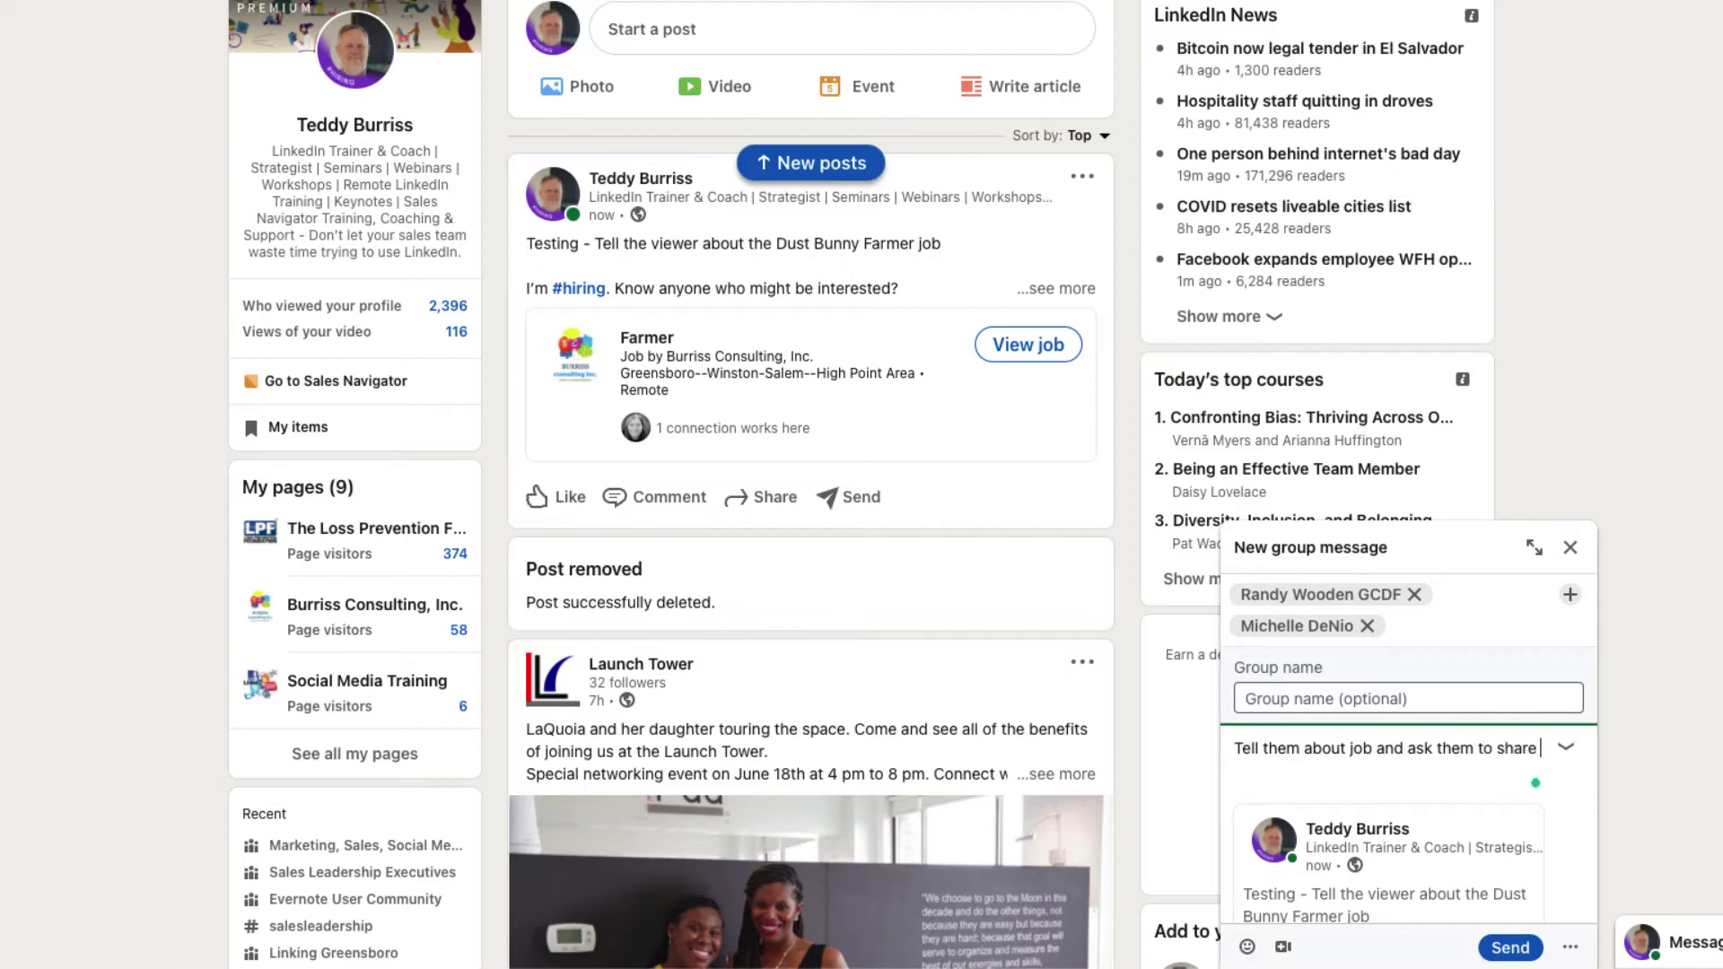
text(with their people.)
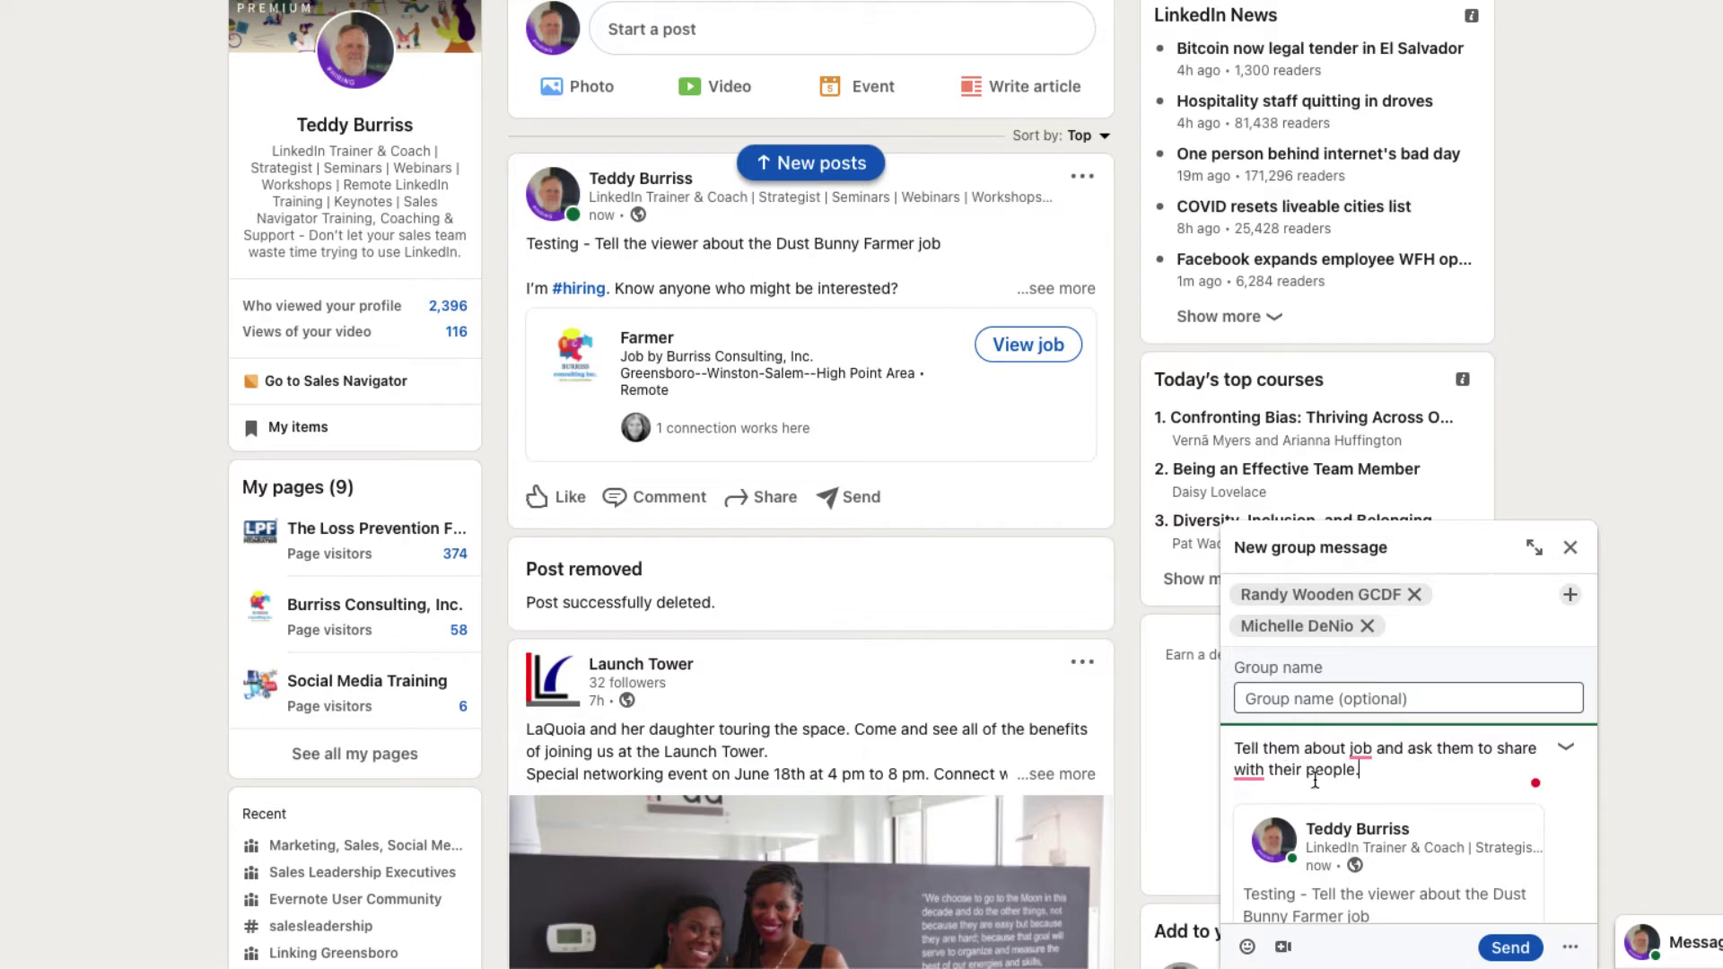
mouse_move(1374, 756)
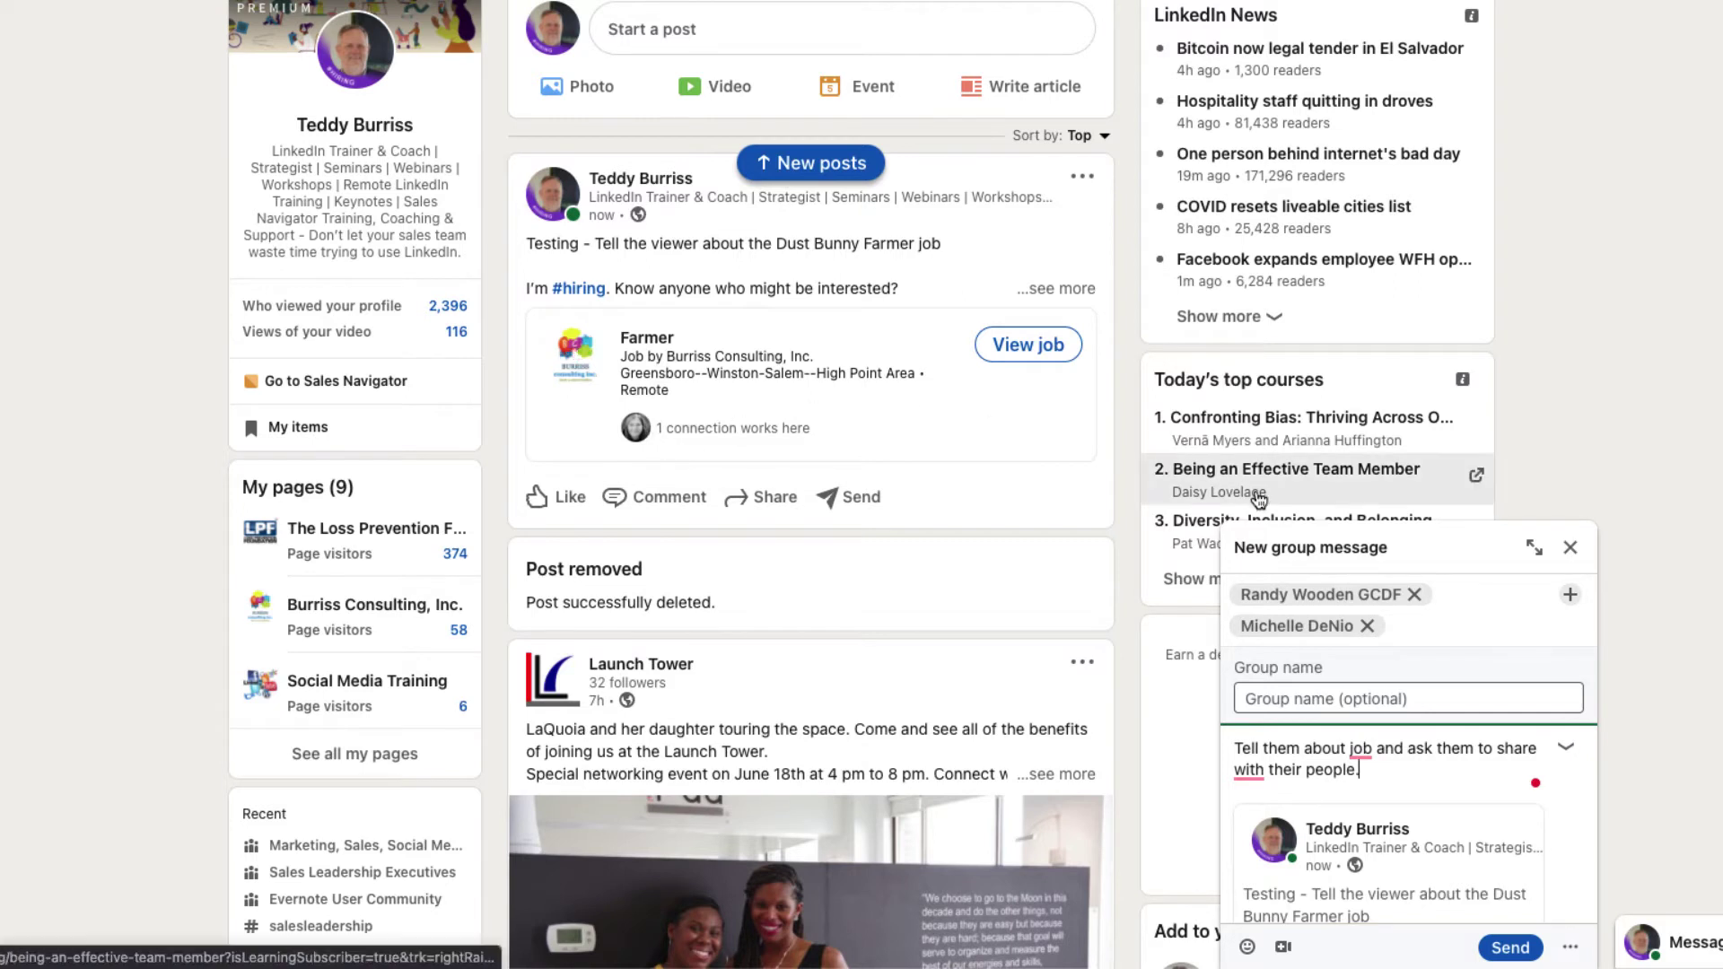
click(1324, 698)
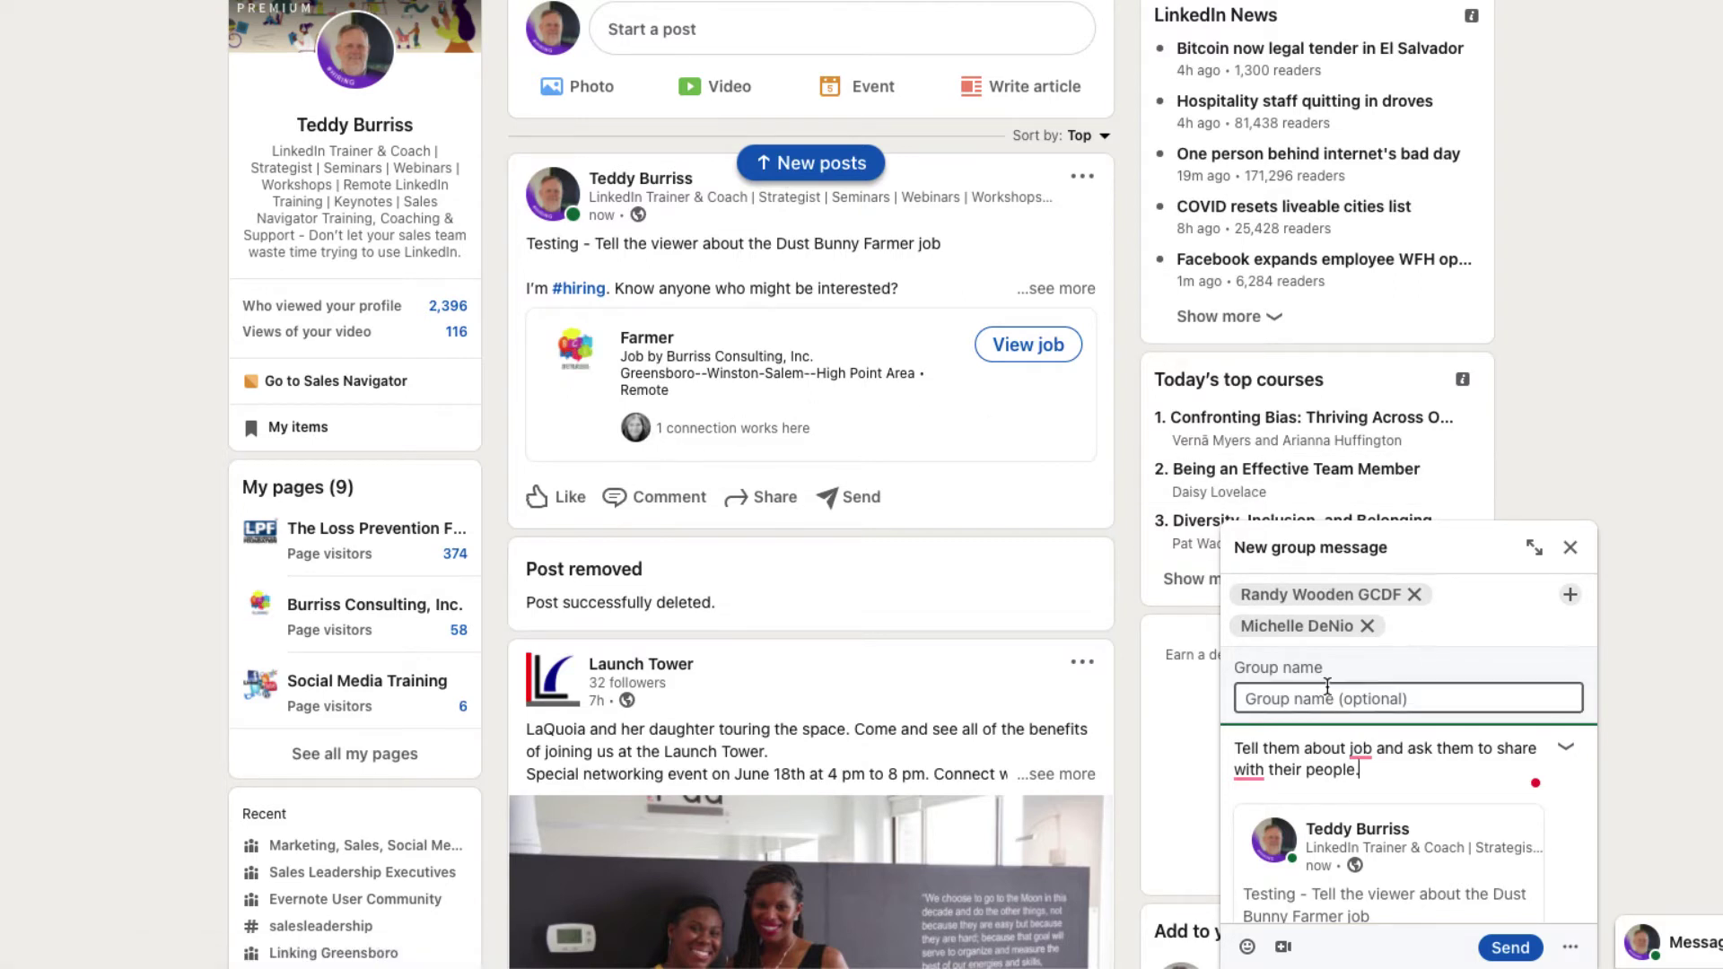
text(Dust Bunny Opening in Raleigh NC)
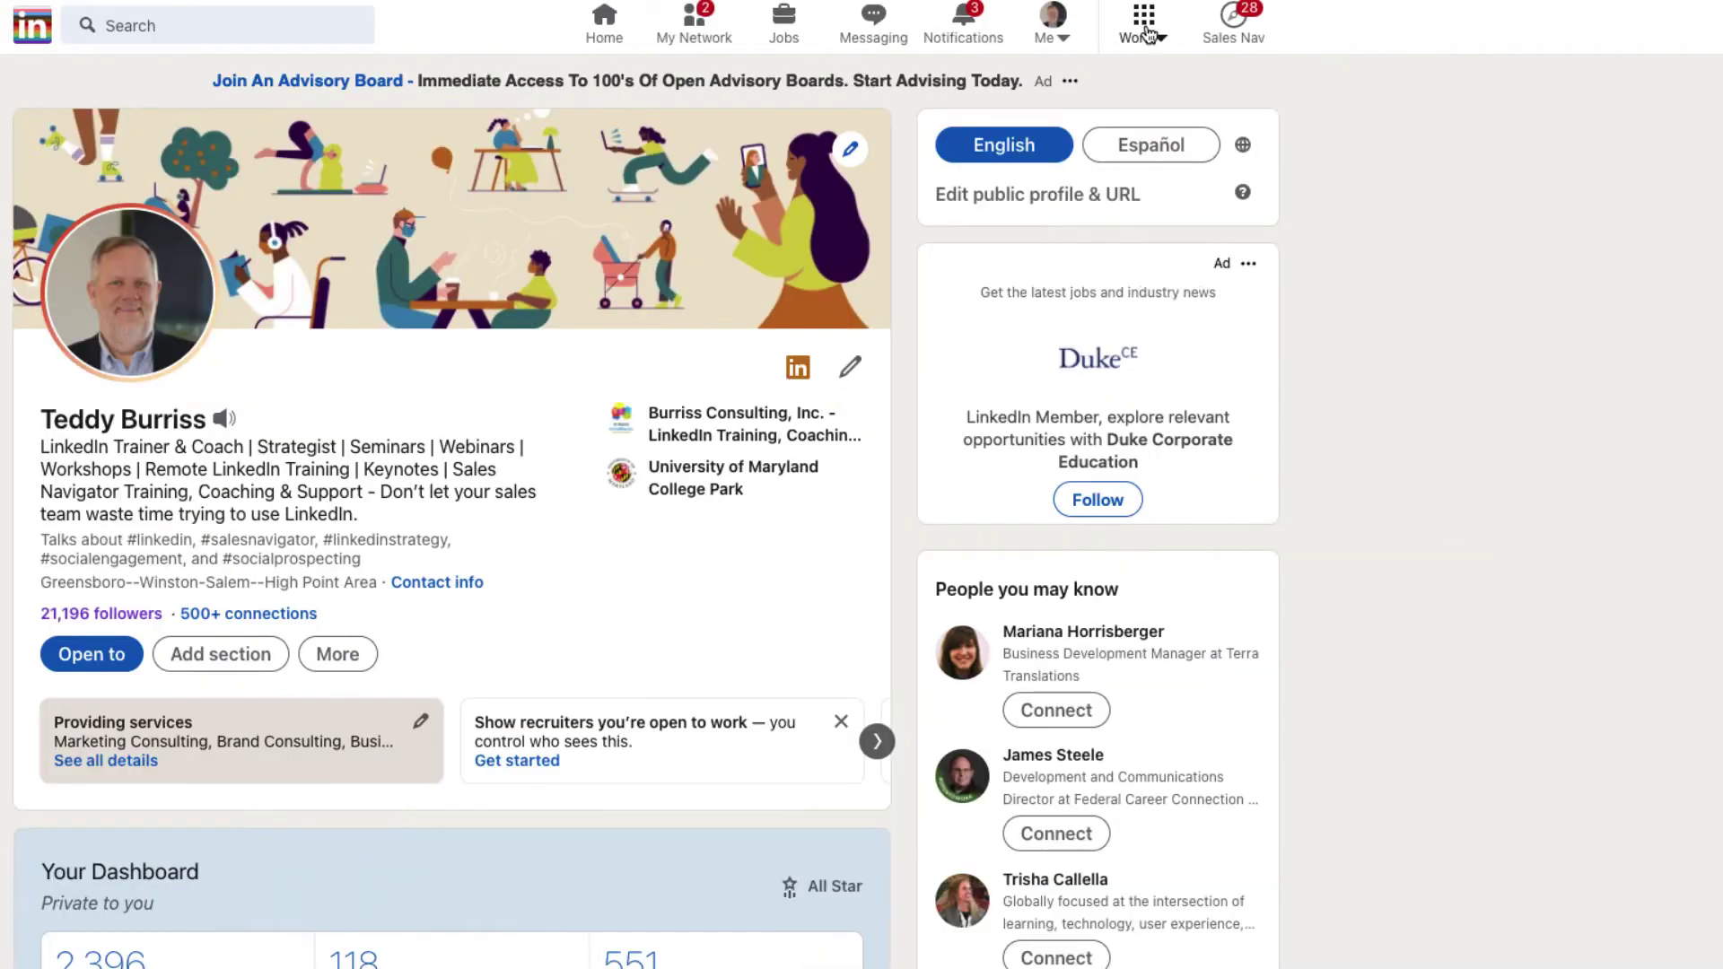
Step: Open Post a job for free from Work and title the job 'Dust Bunny Farmer'
click(1146, 33)
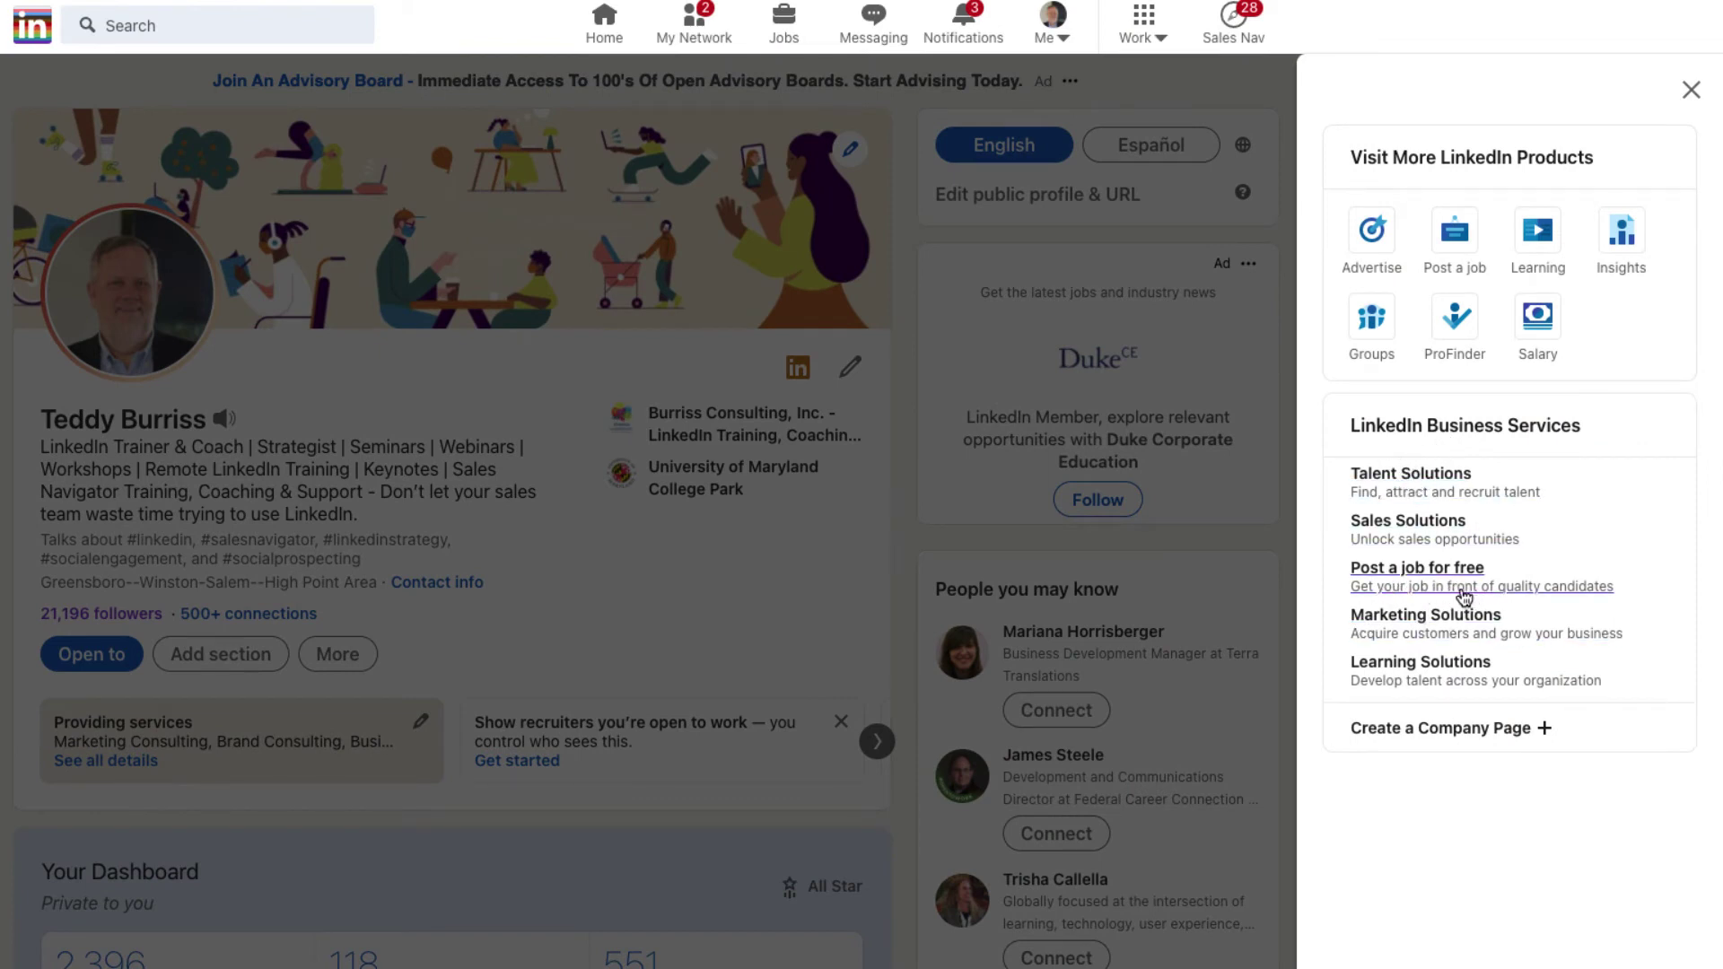
click(1465, 597)
click(732, 339)
text(Farmer)
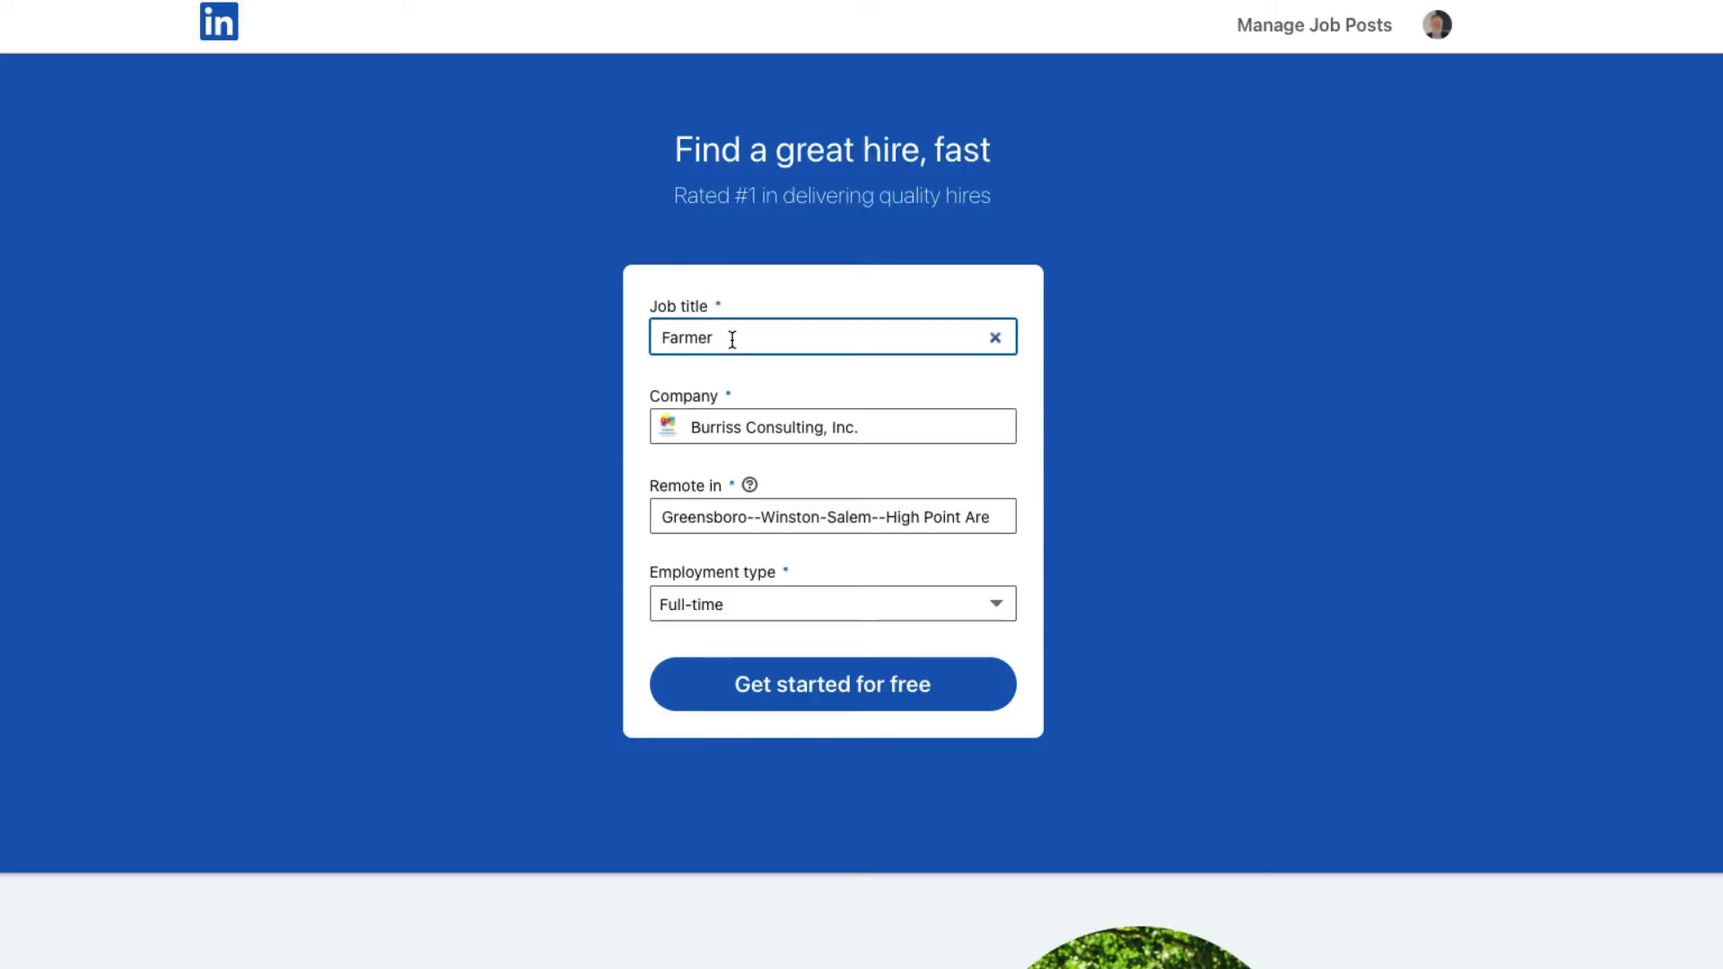
text(Dust Bunny)
key(Tab)
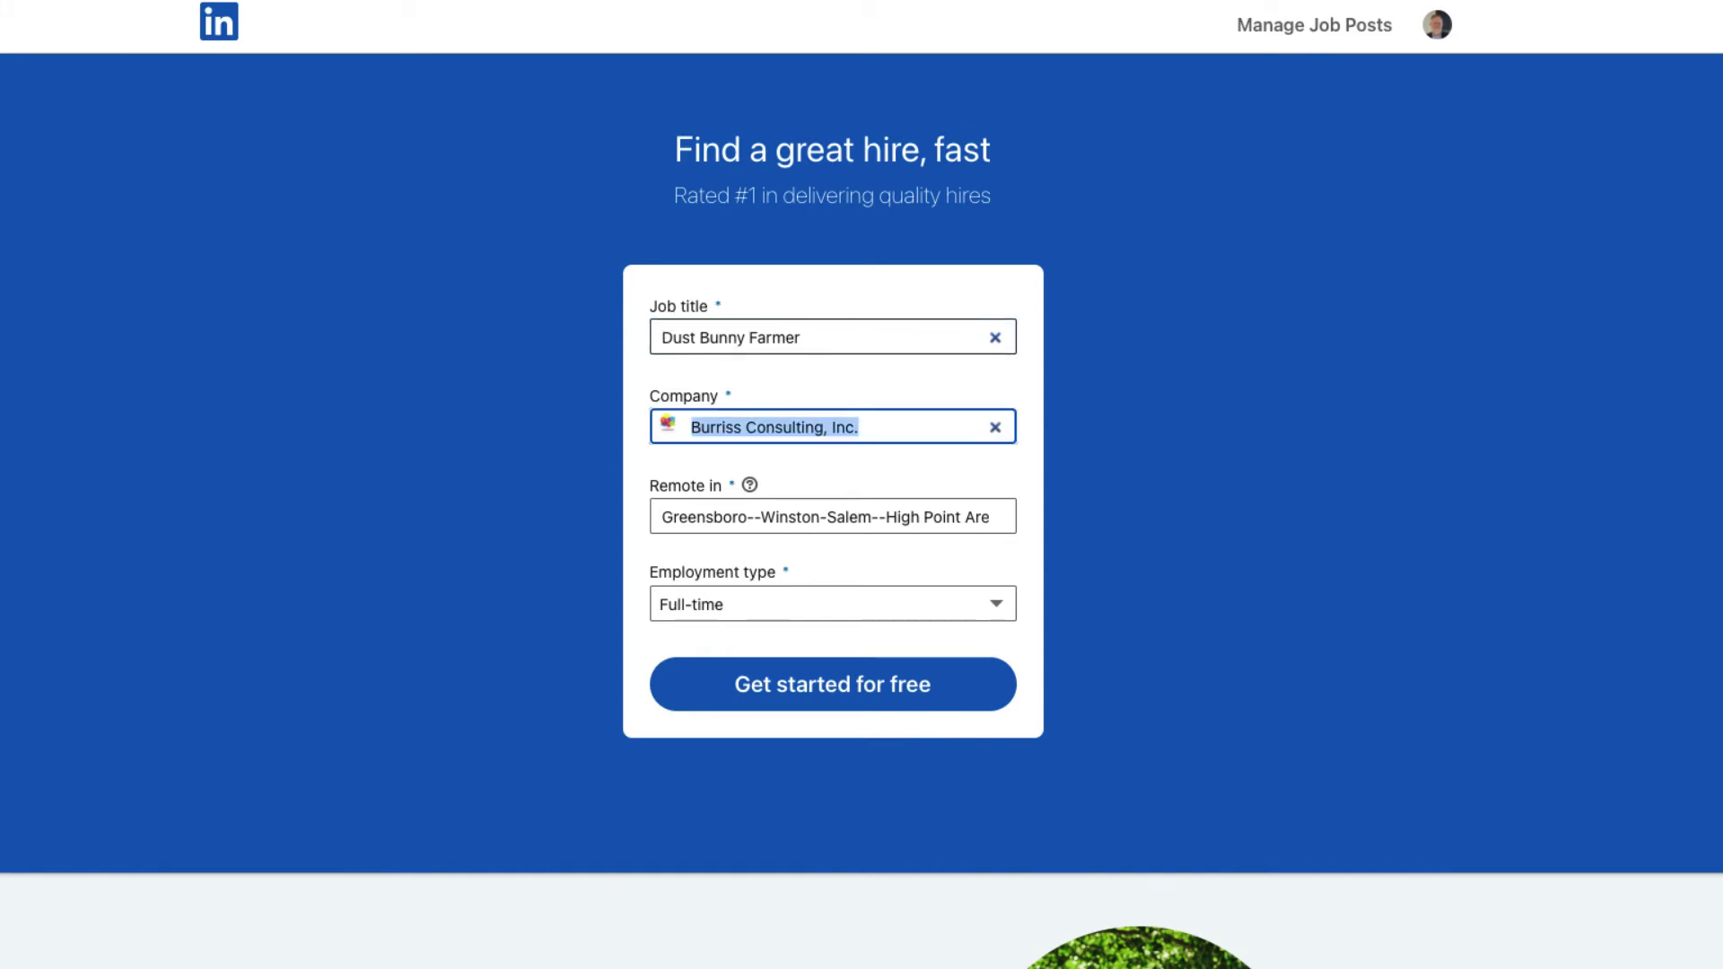
key(Tab)
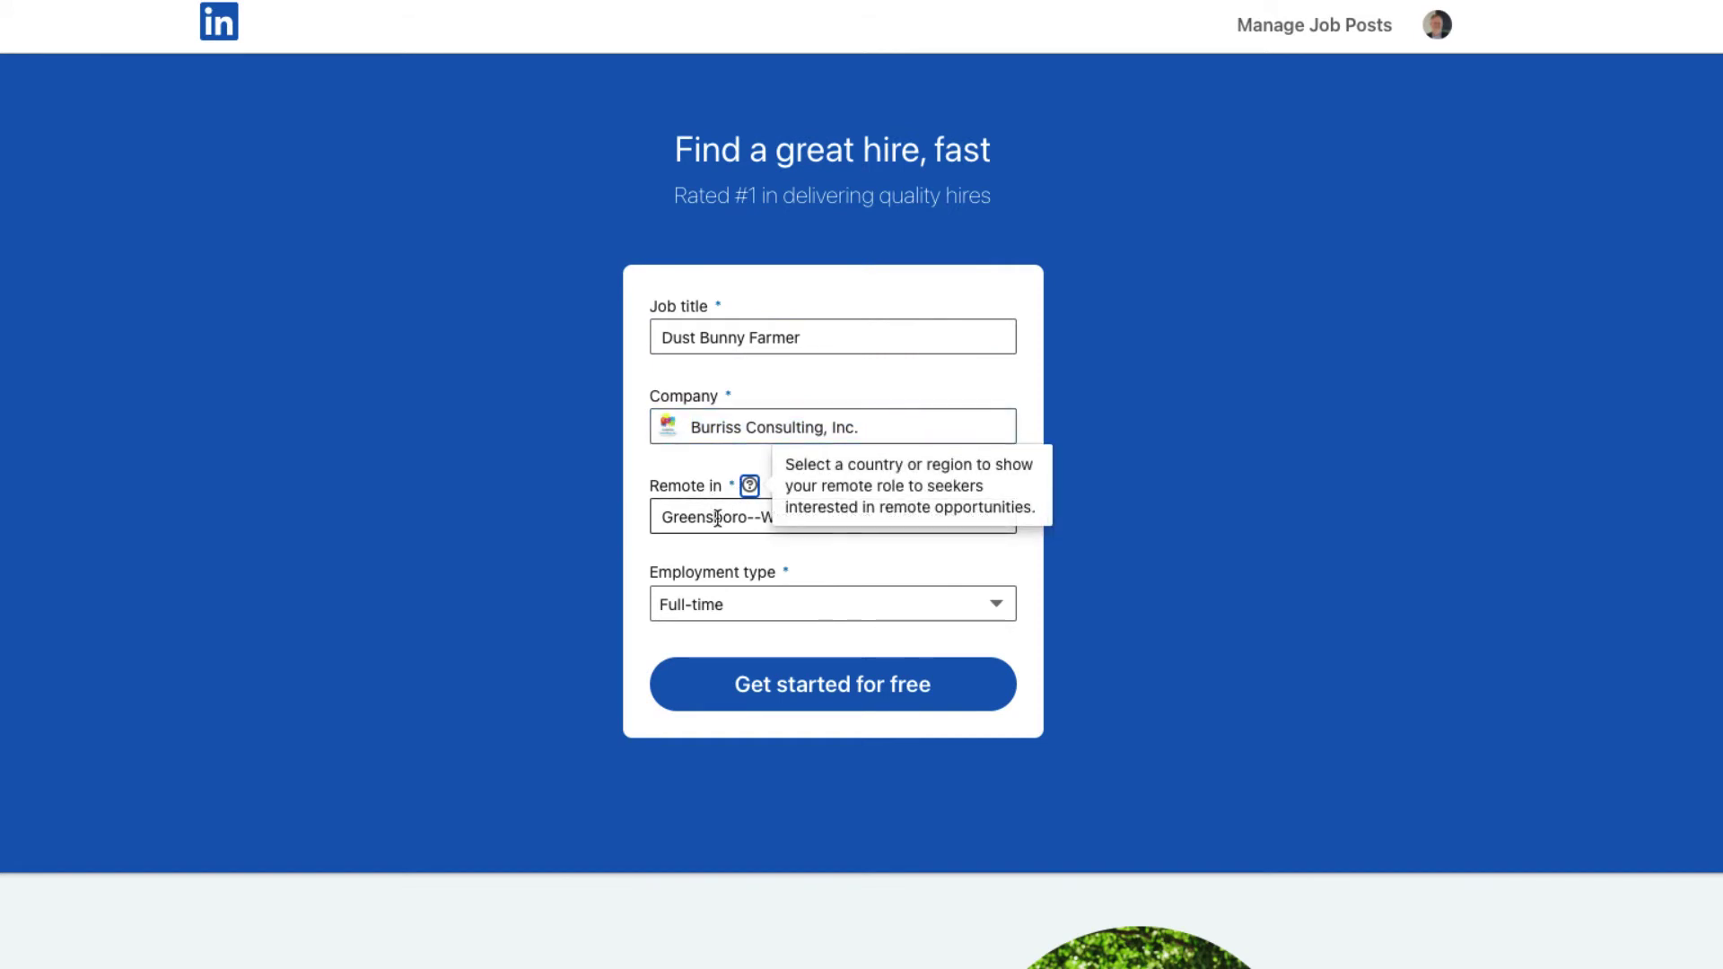
Step: Mark the job remote, make it Part-time, and start the free job post
click(730, 515)
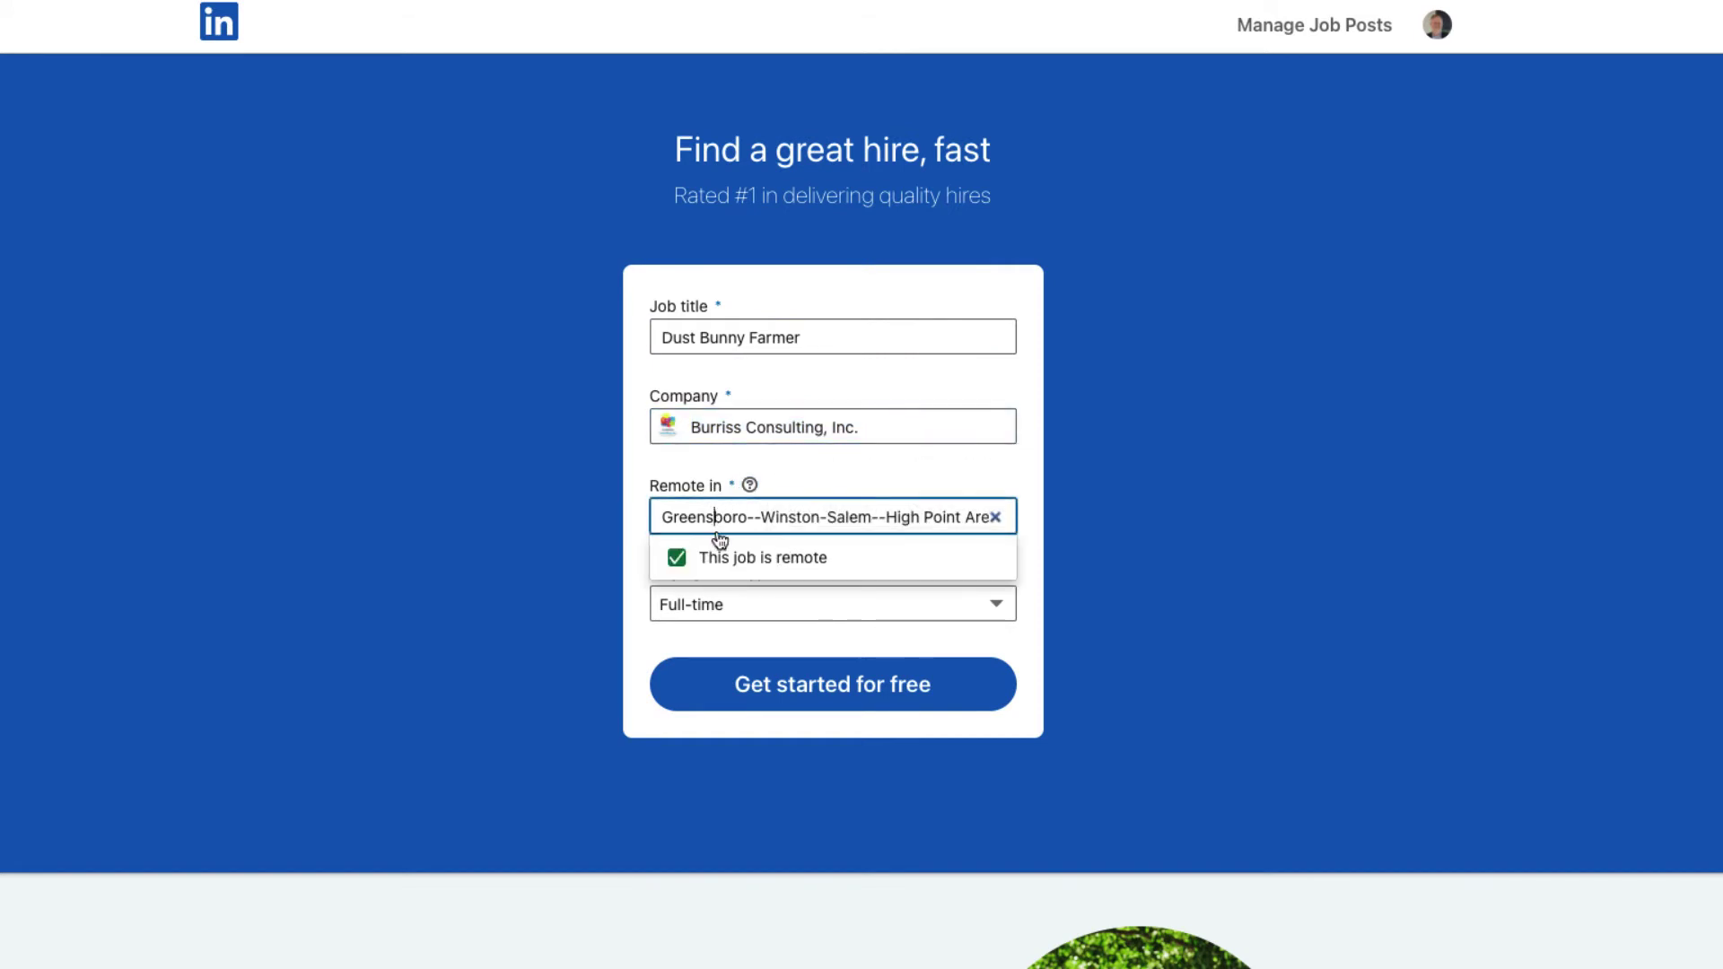
click(842, 486)
scroll(793, 596, down, 2)
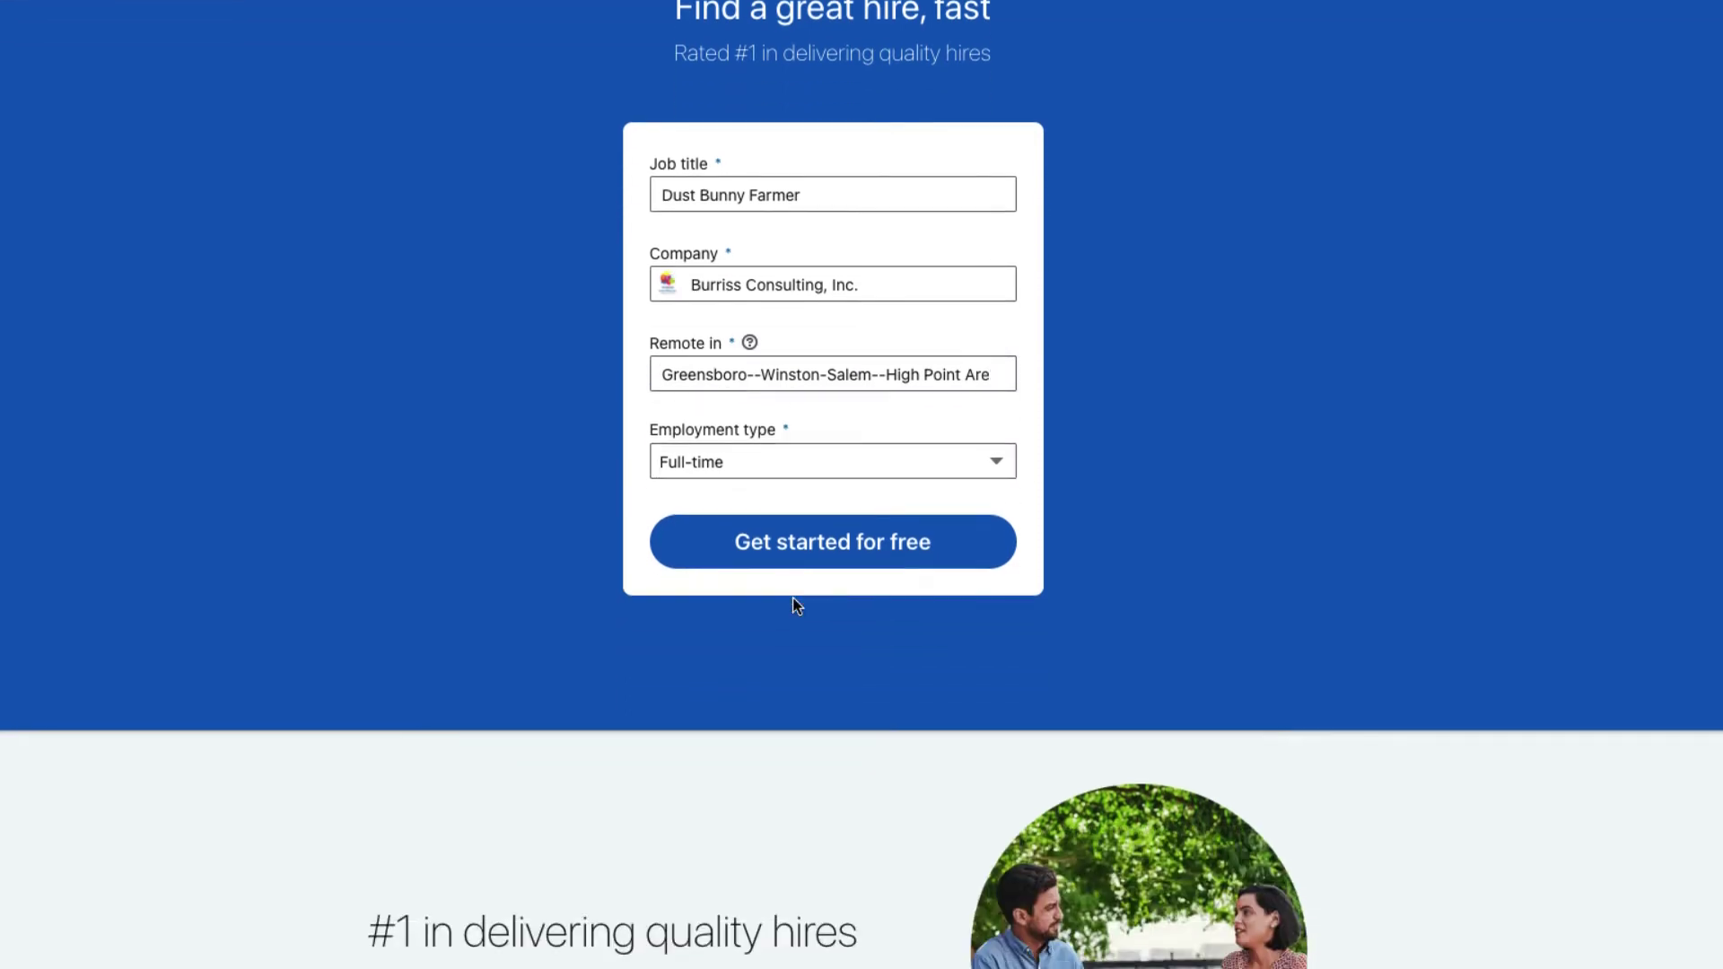
click(715, 461)
click(705, 486)
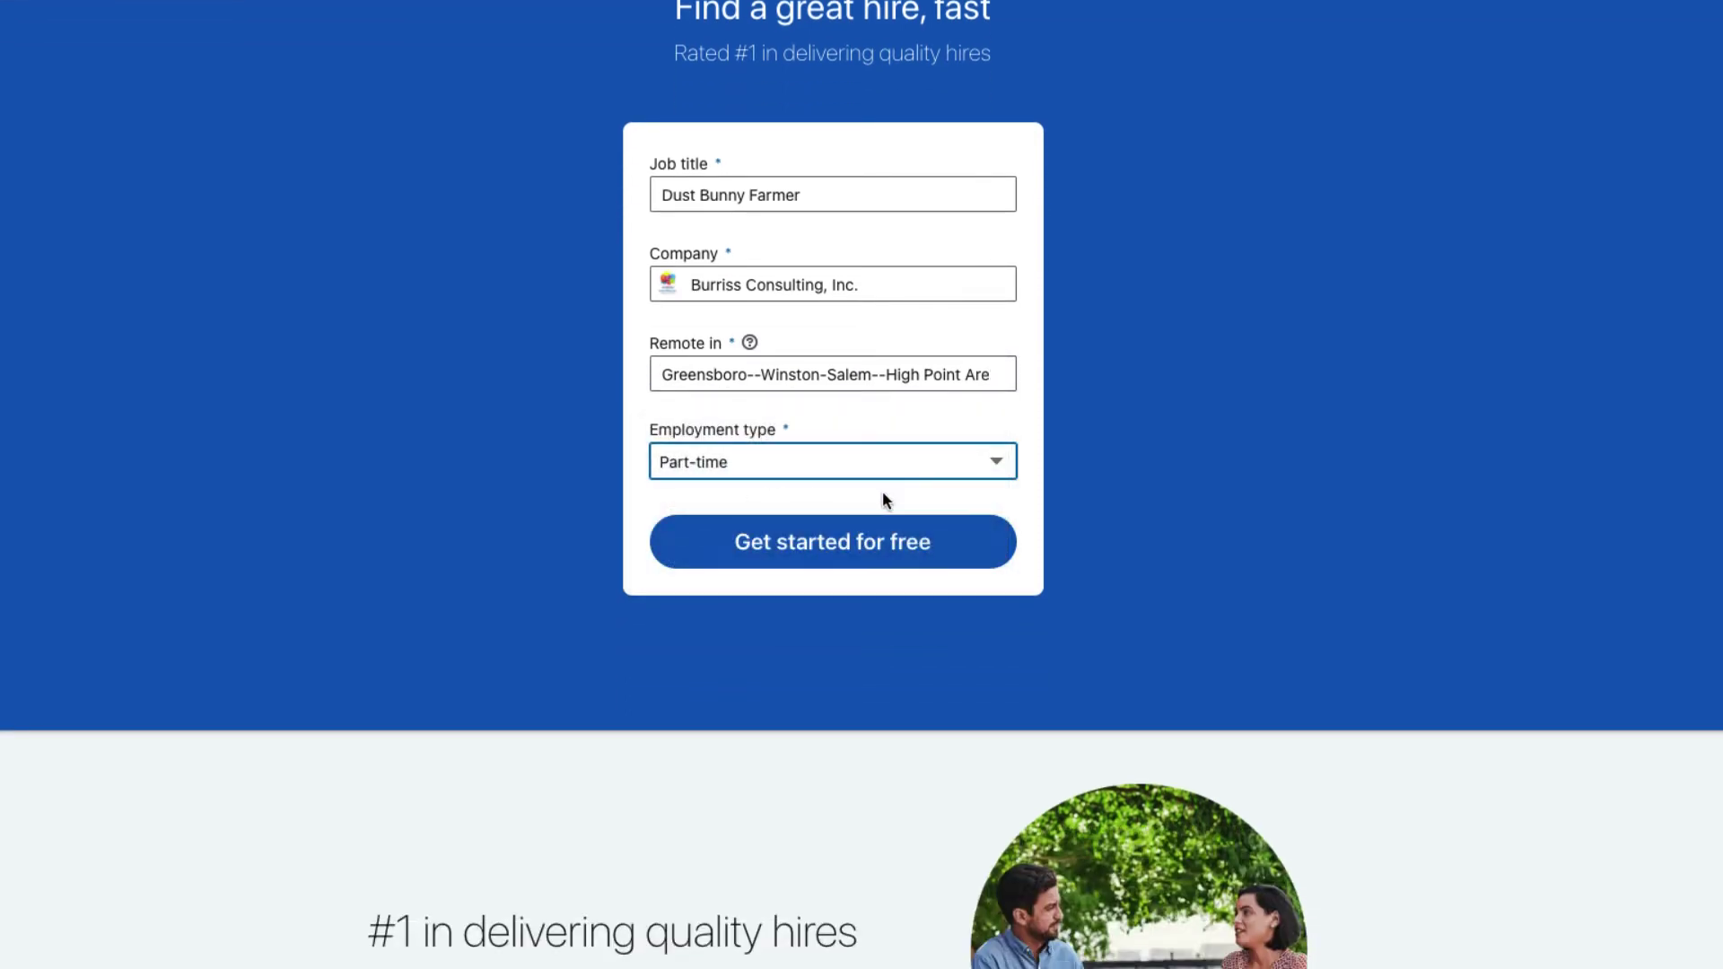
click(854, 555)
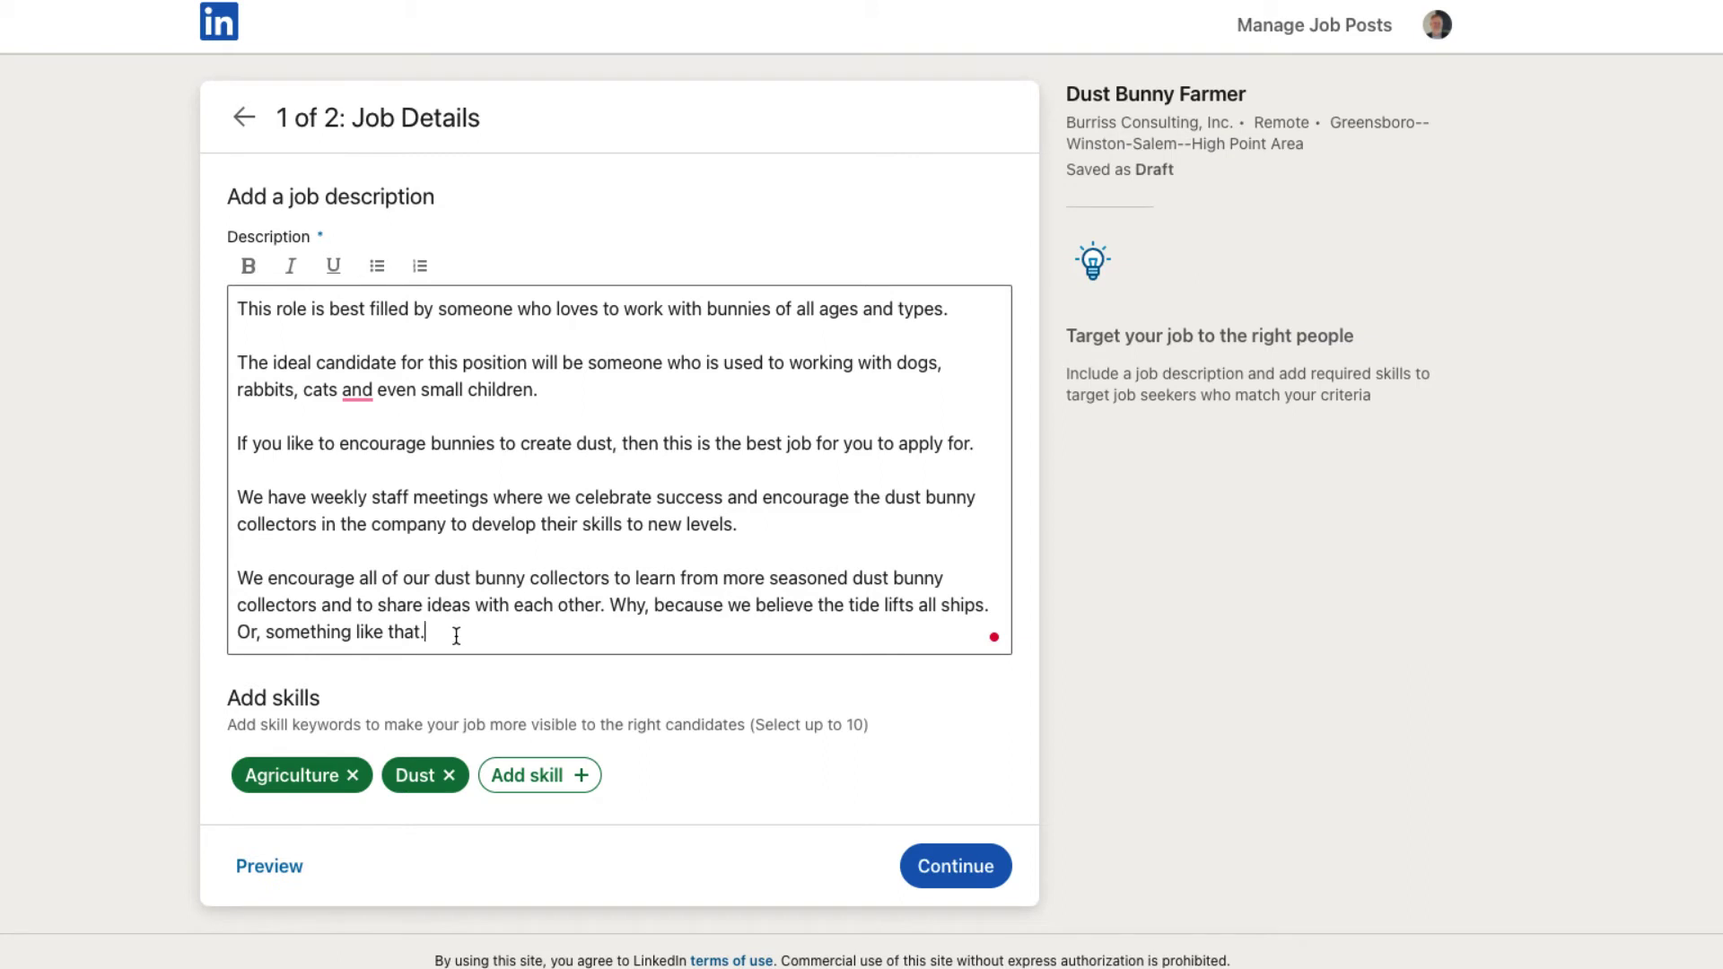
Step: End the description with 'HR Requirements, Skills, Experience Level and Education:' on a new line
key(Return)
key(Return)
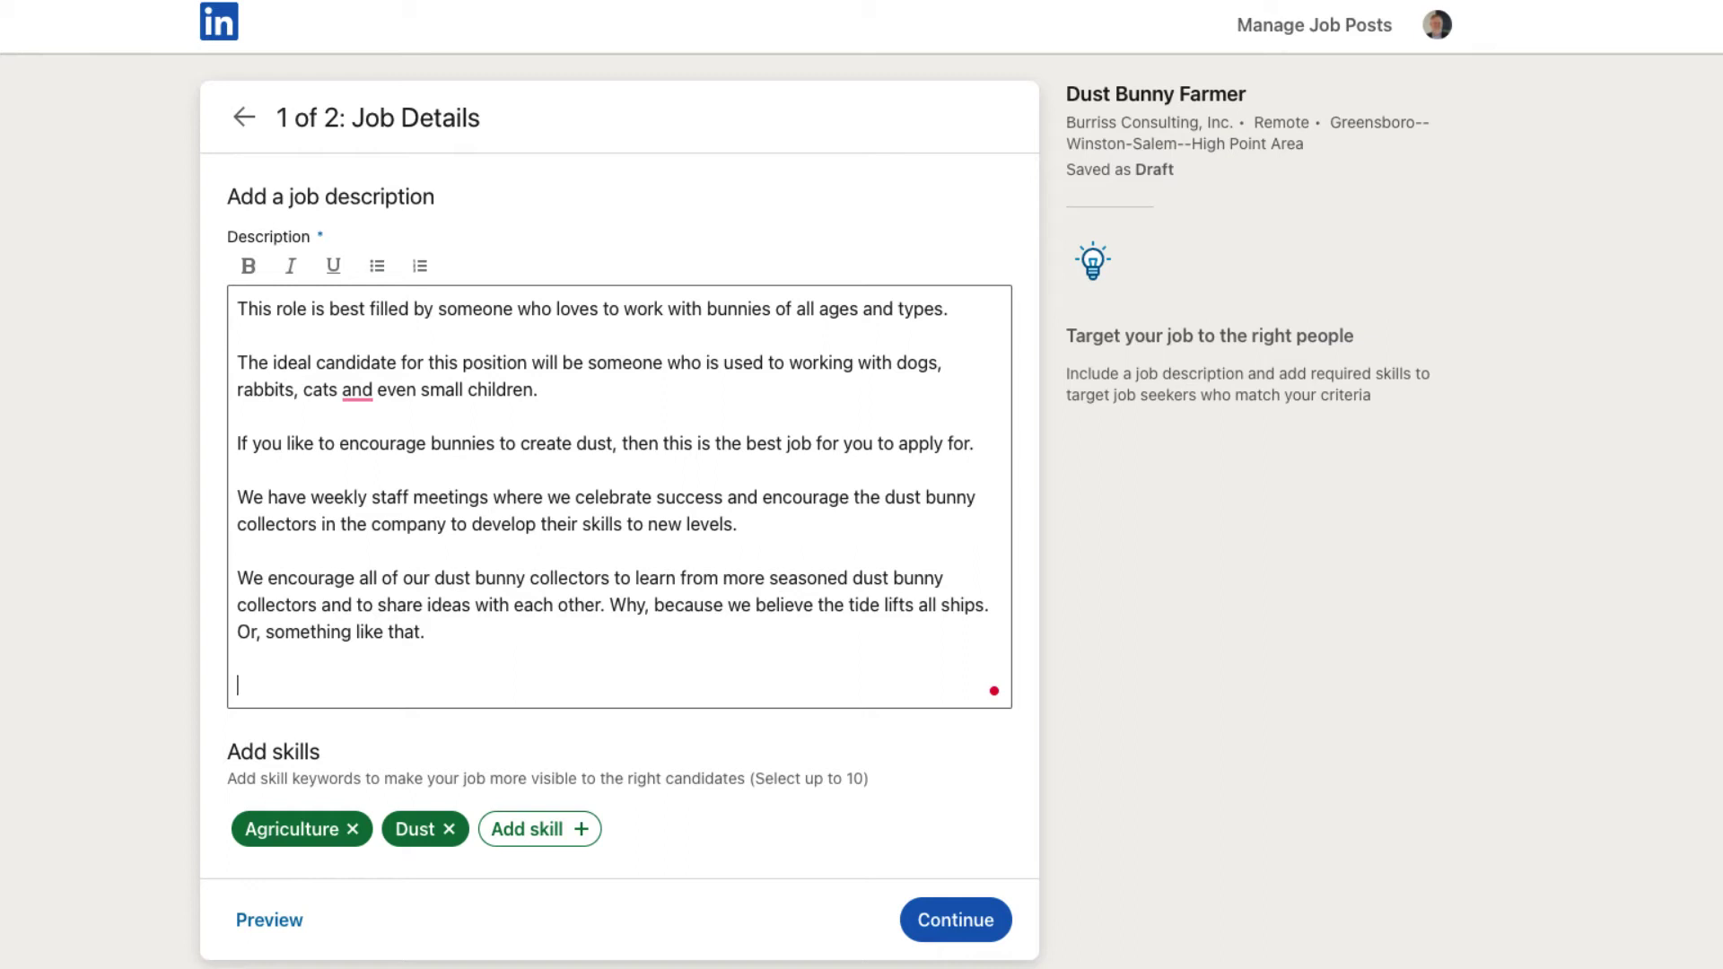
text(HR Requ)
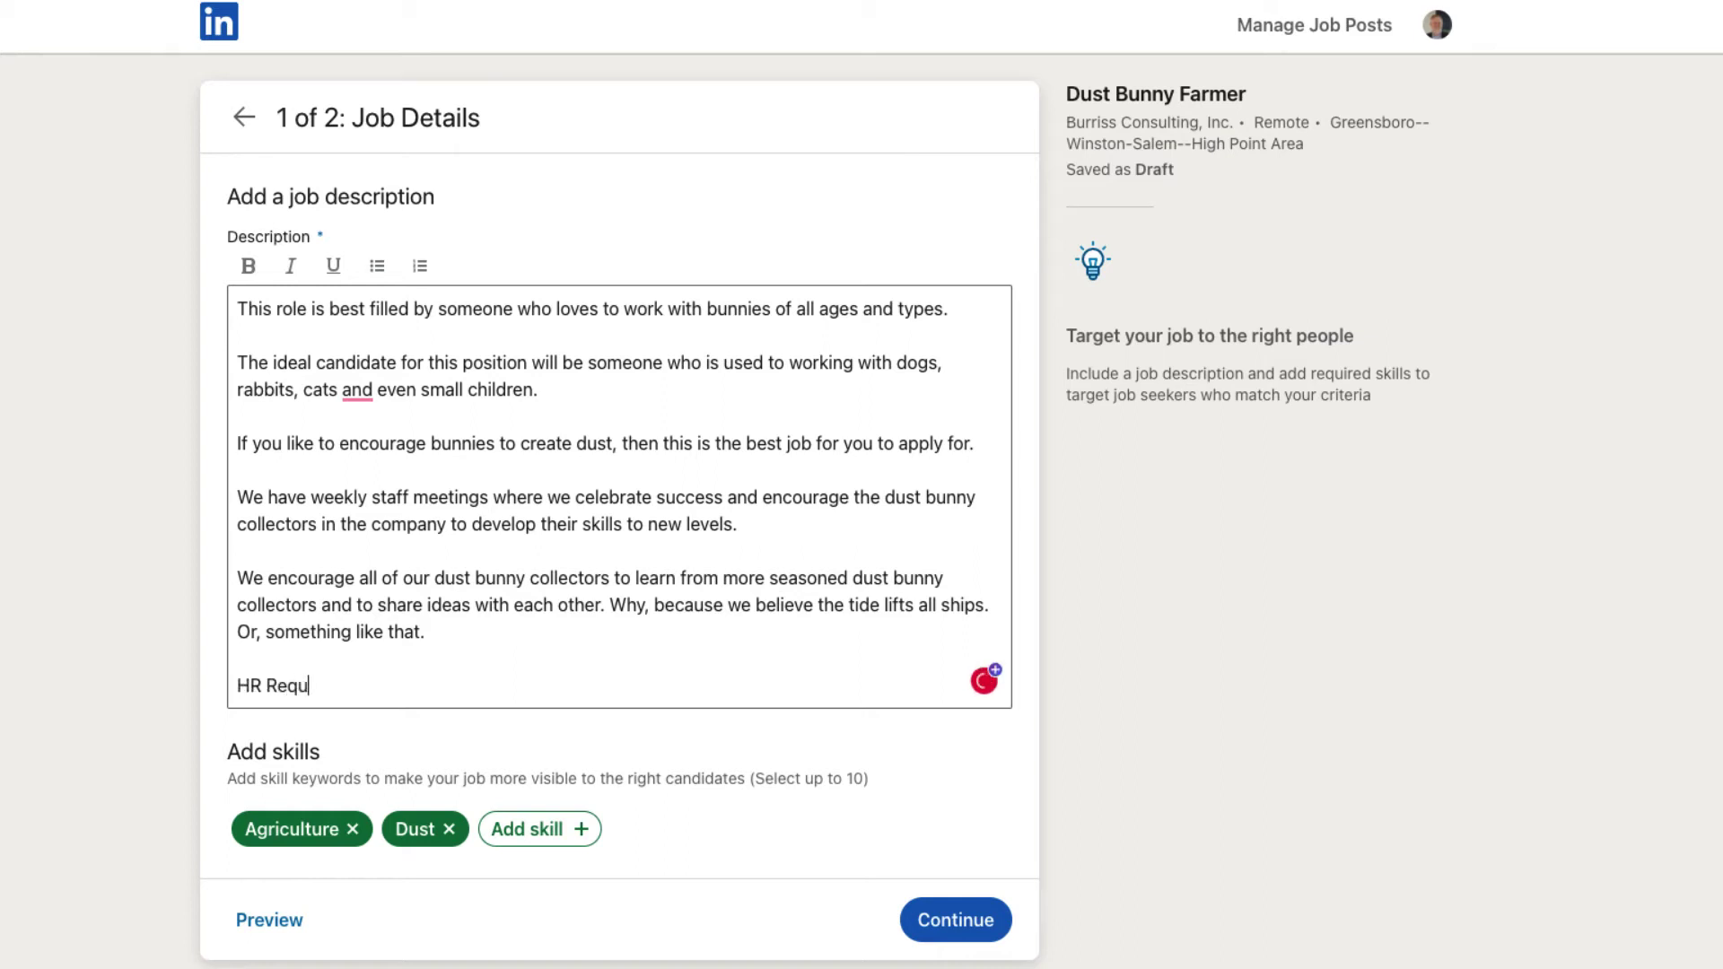
text(irements, Skills, )
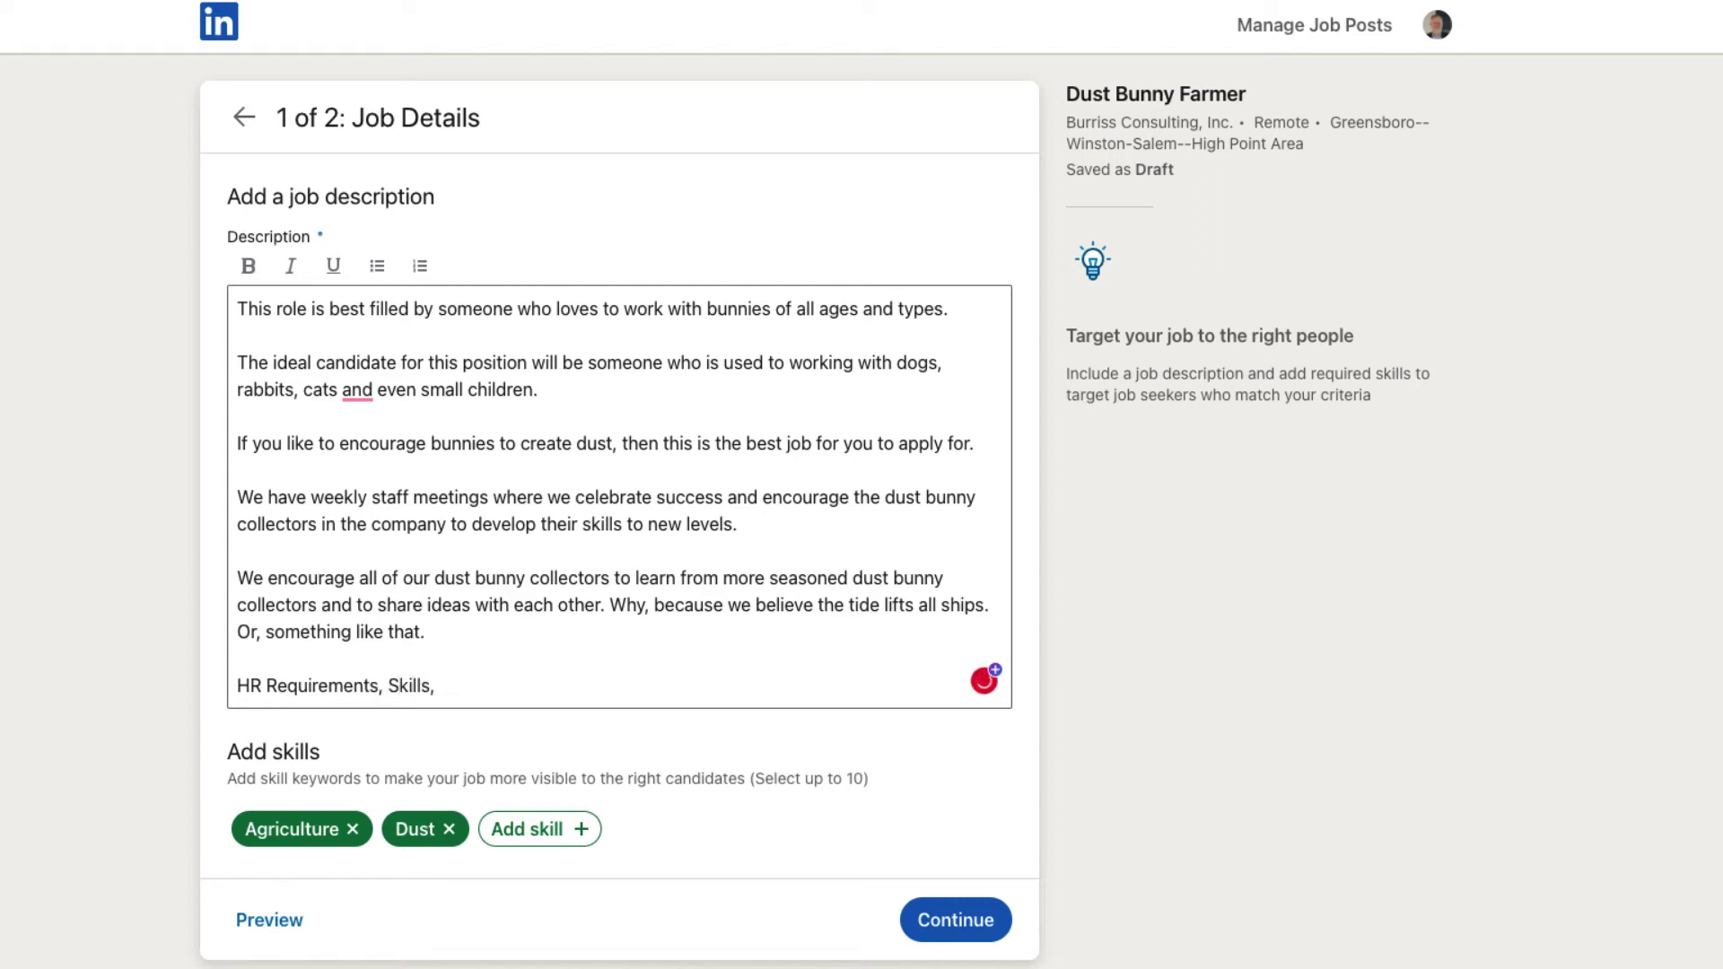
text(Experience elv)
key(BackSpace)
key(BackSpace)
text(Level )
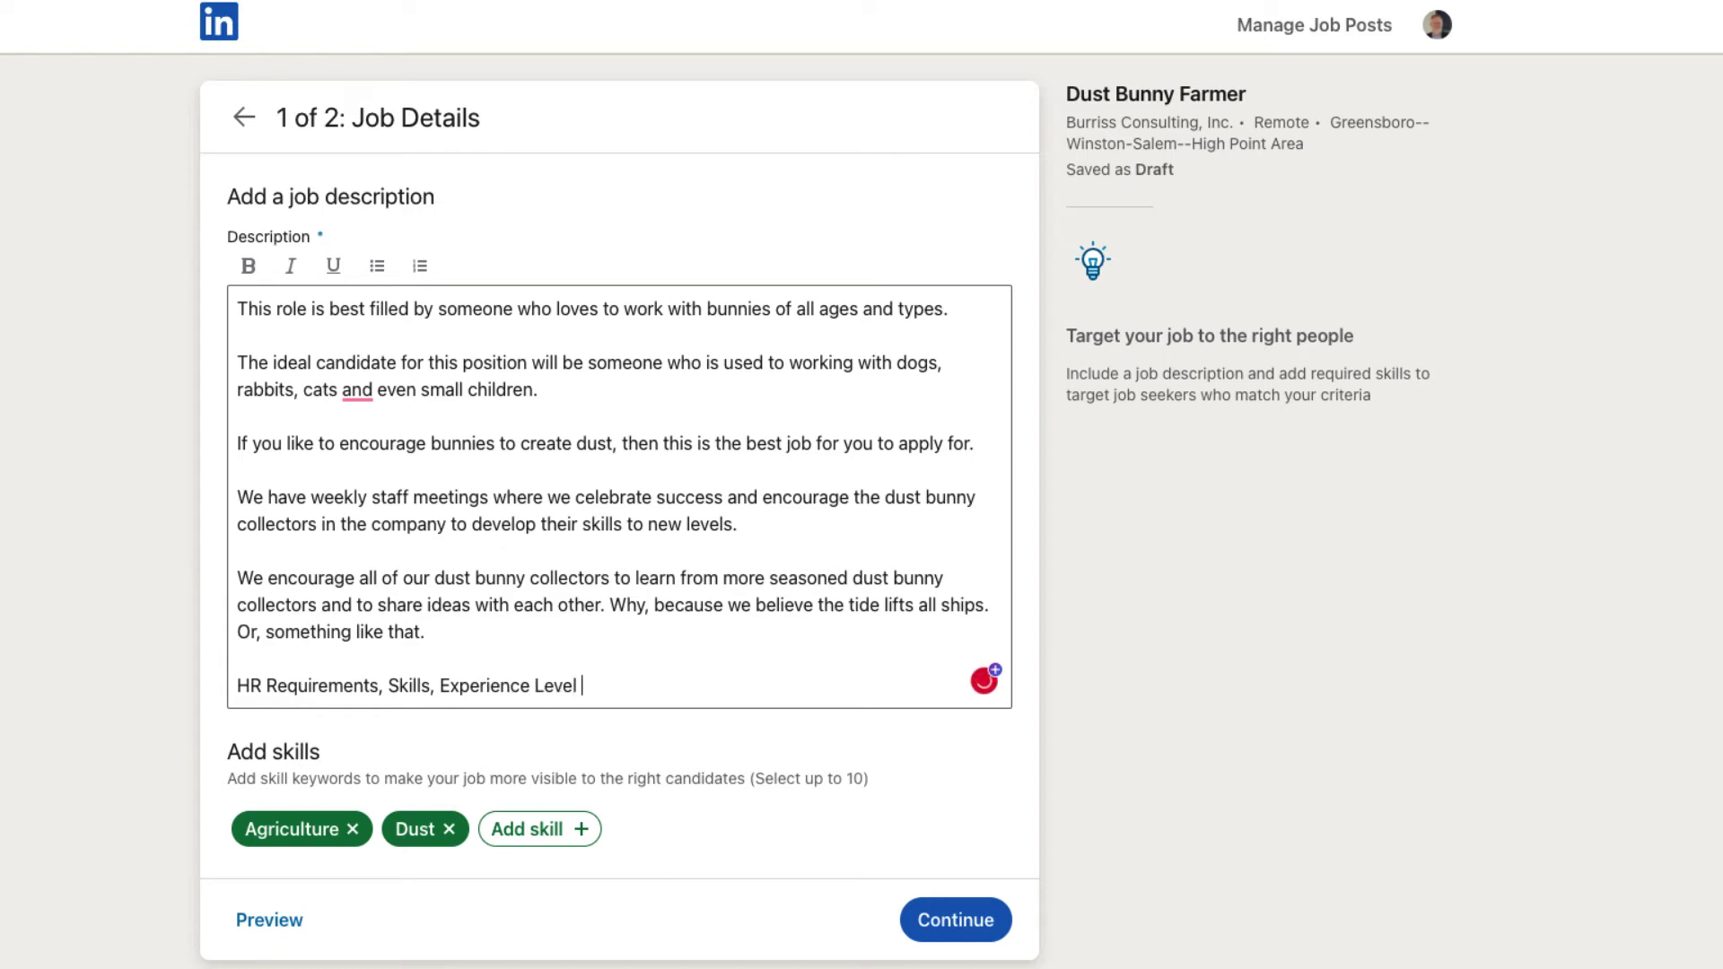
text(and Education:)
key(Return)
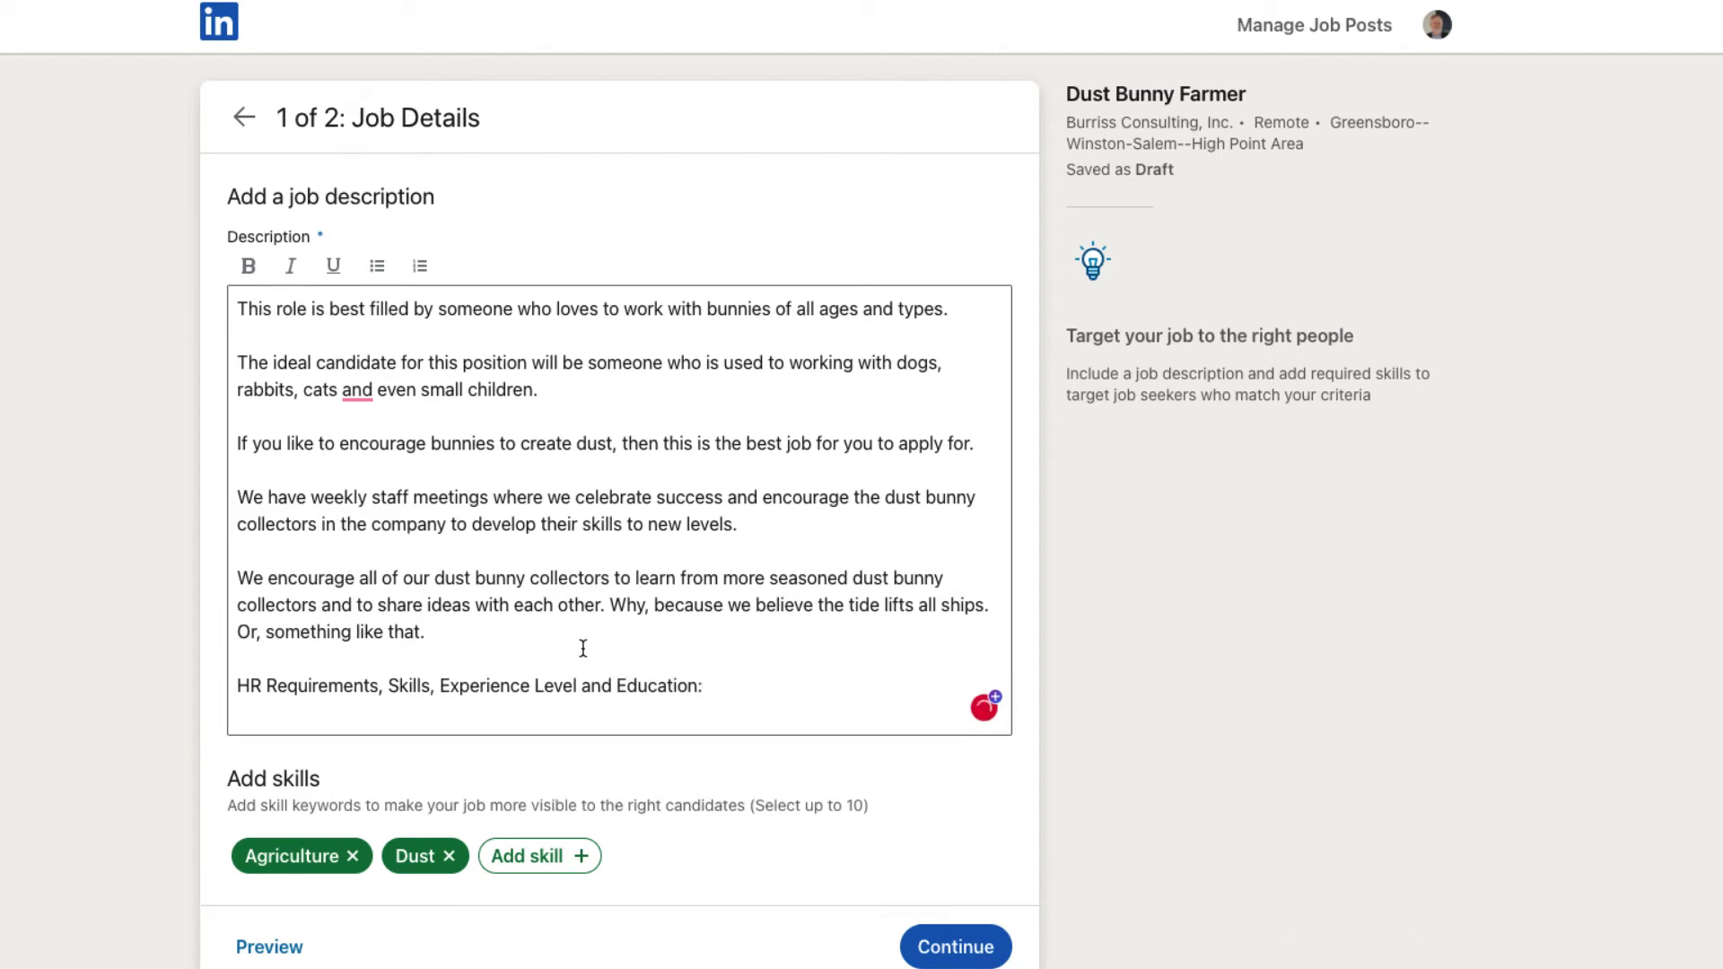
Step: Add Farmers and Team Building as required skills
scroll(584, 648, down, 1)
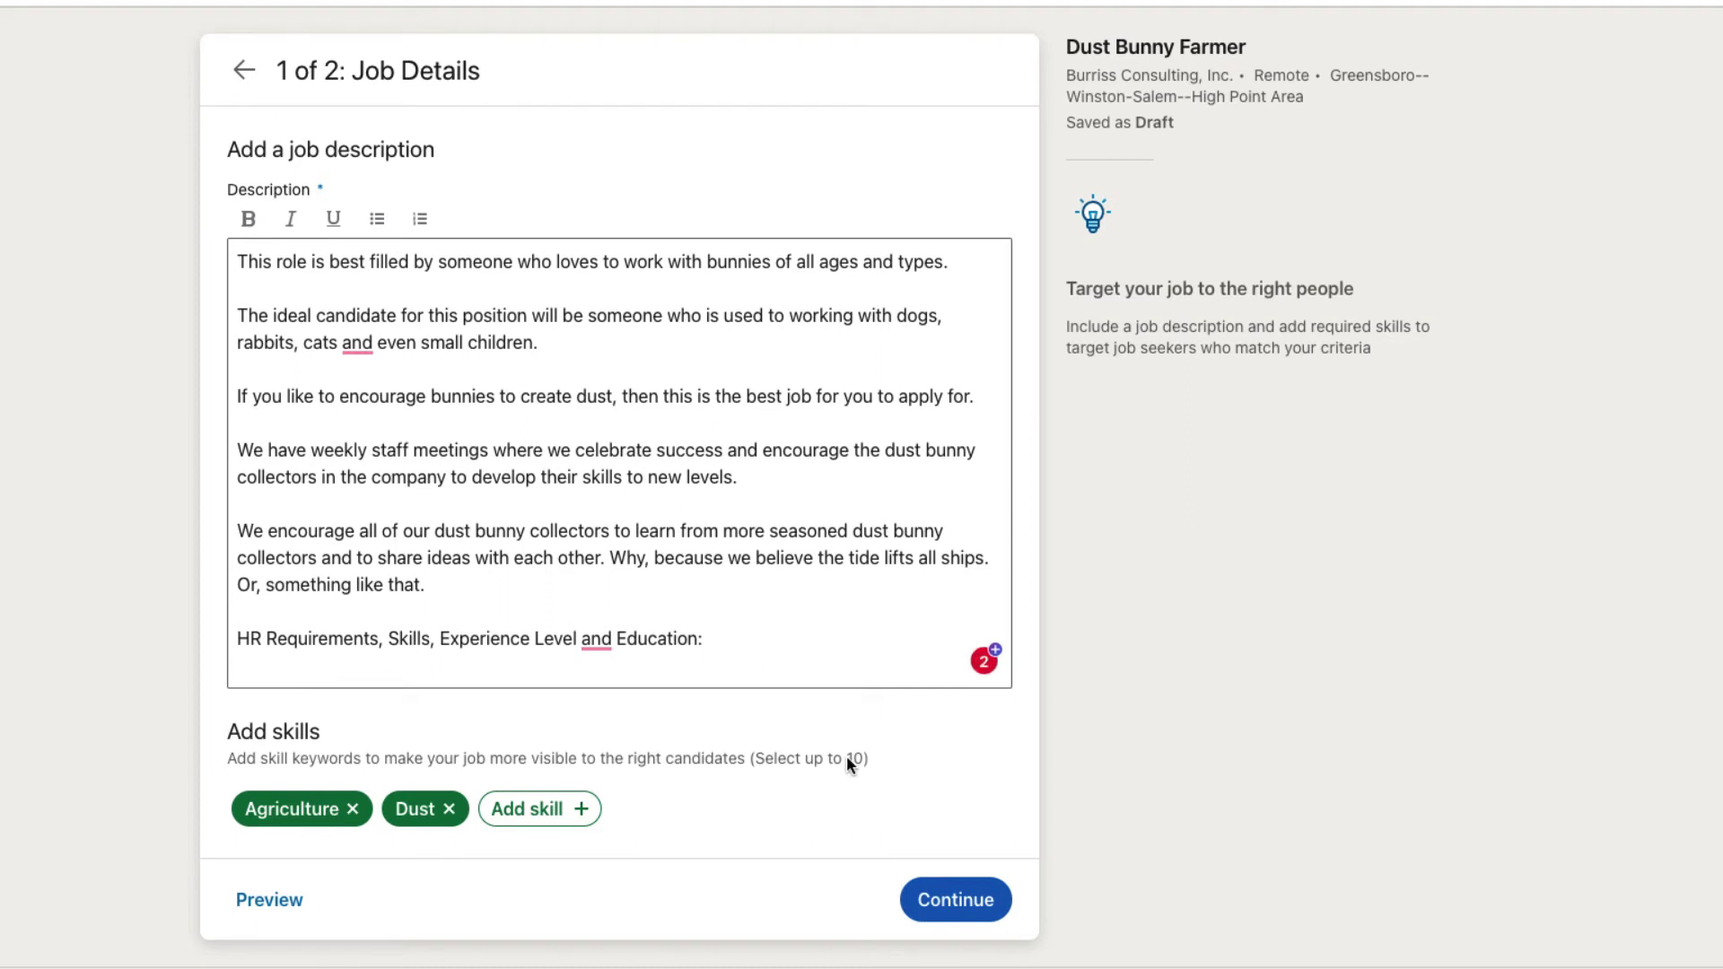
click(538, 809)
text(Farmer)
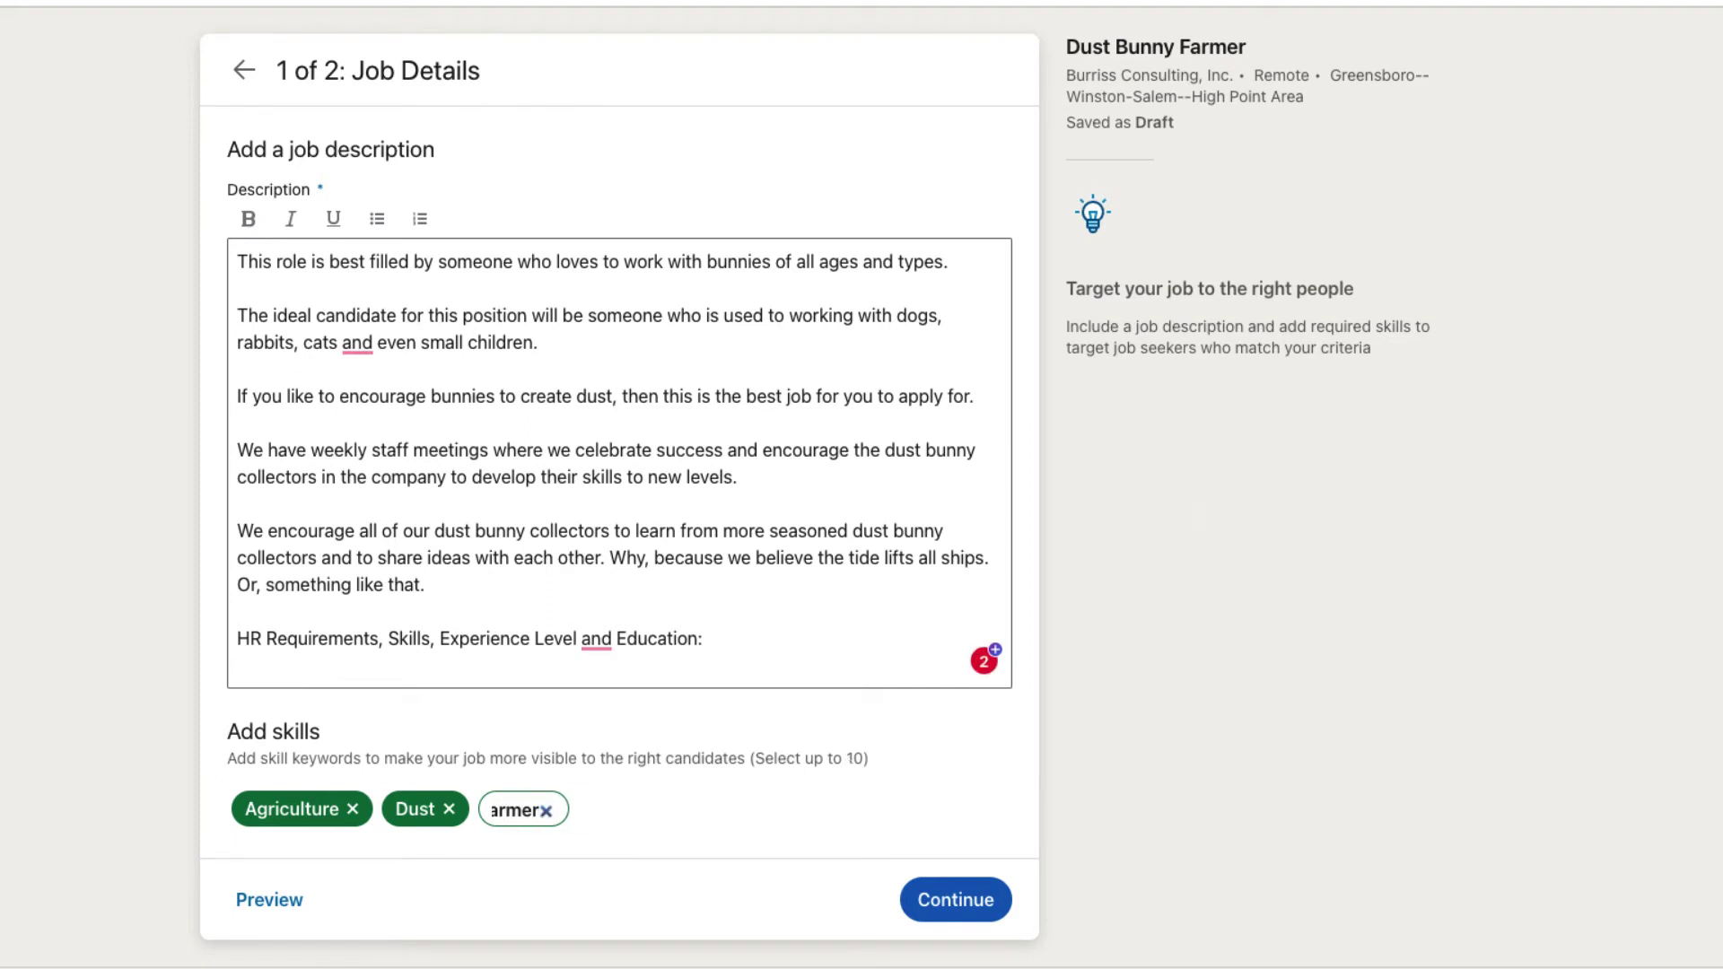
click(555, 859)
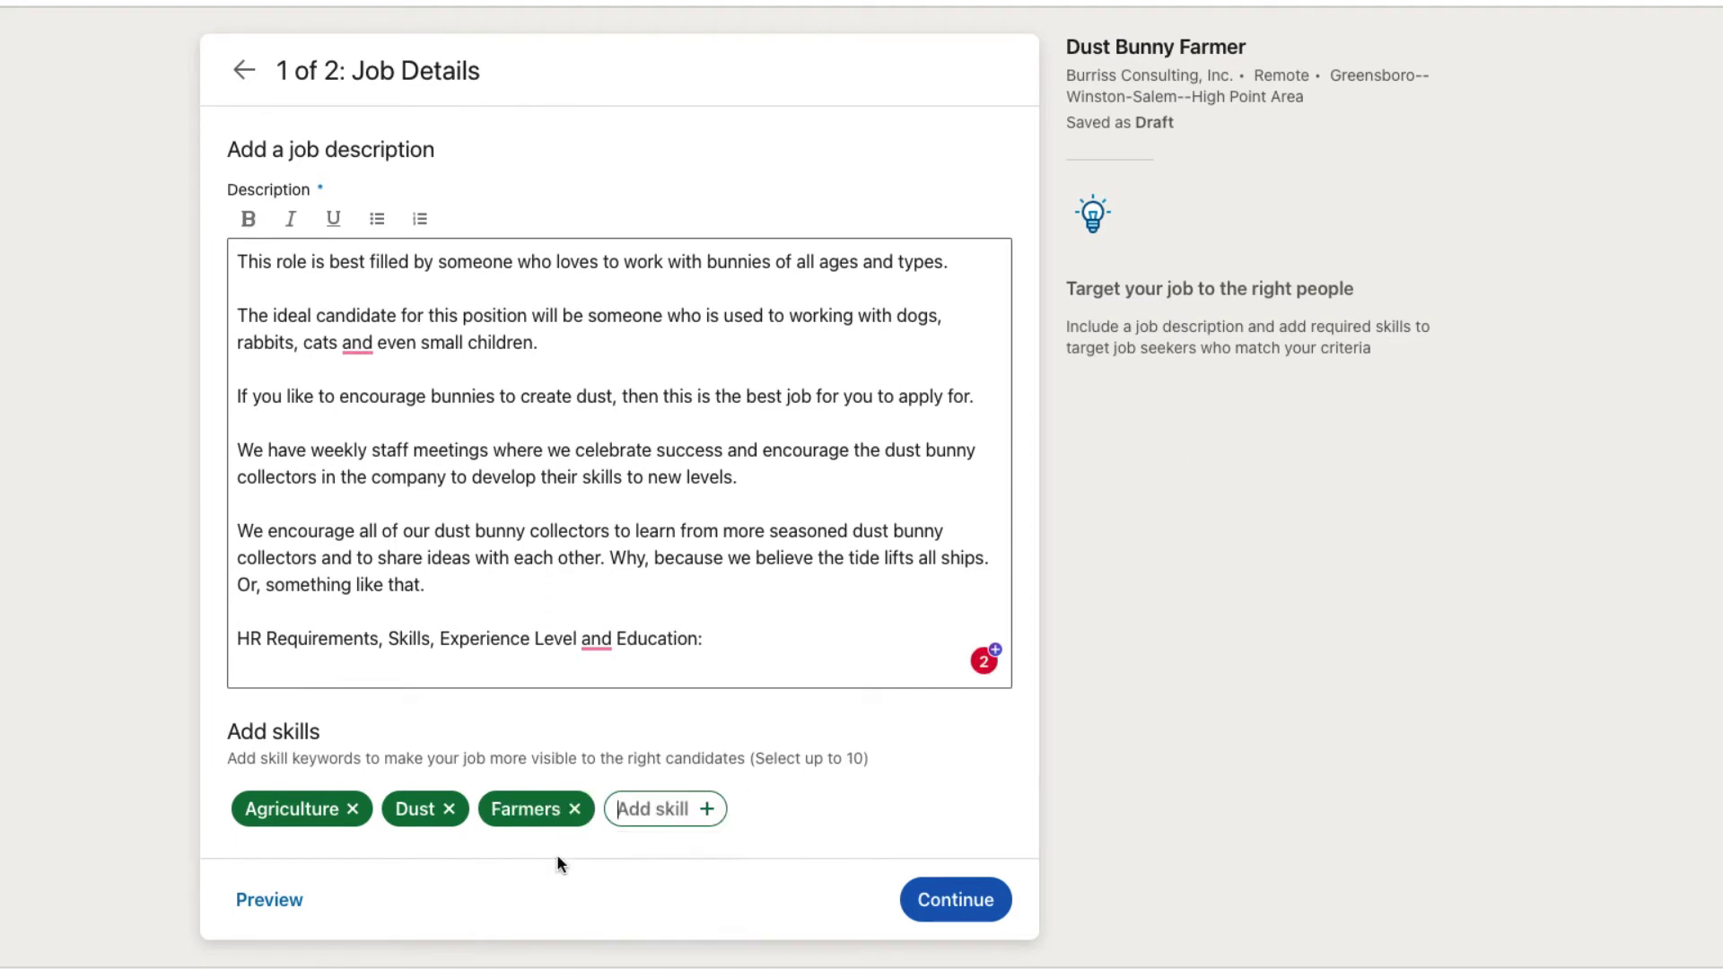
click(654, 811)
text(Team)
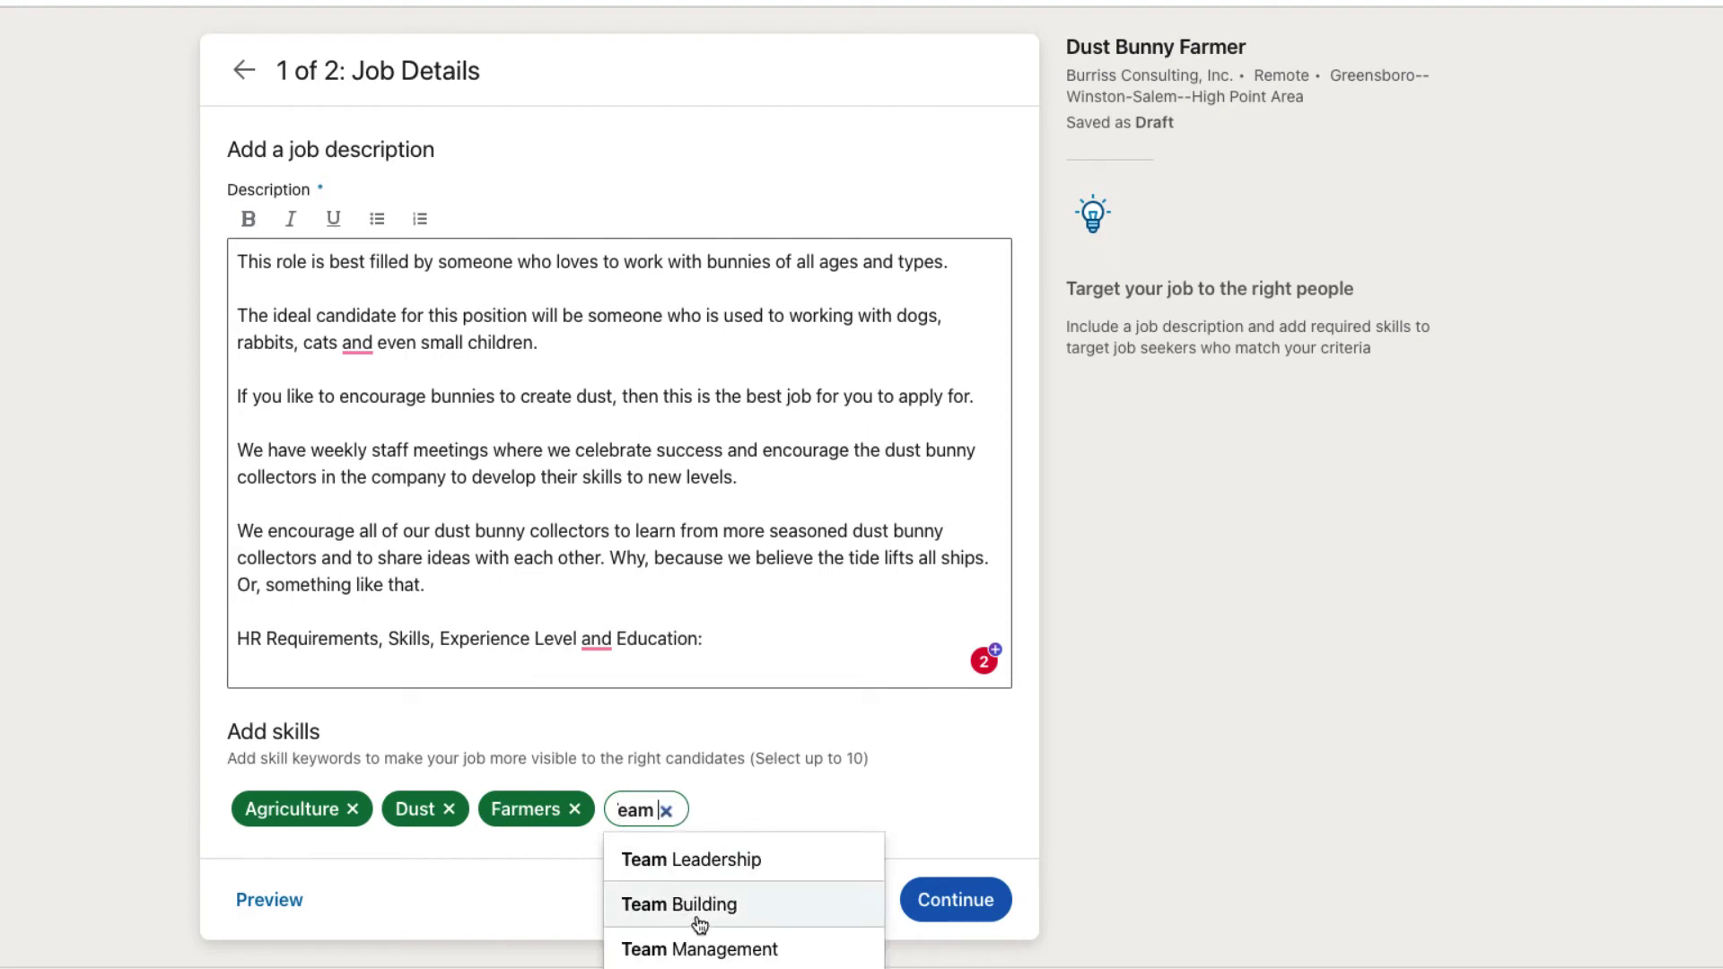
click(691, 905)
Step: Add Teamwork, High Level Of Accuracy and Customer Service skills, then continue to Applicant Options
click(841, 810)
text(Teamwork)
click(840, 859)
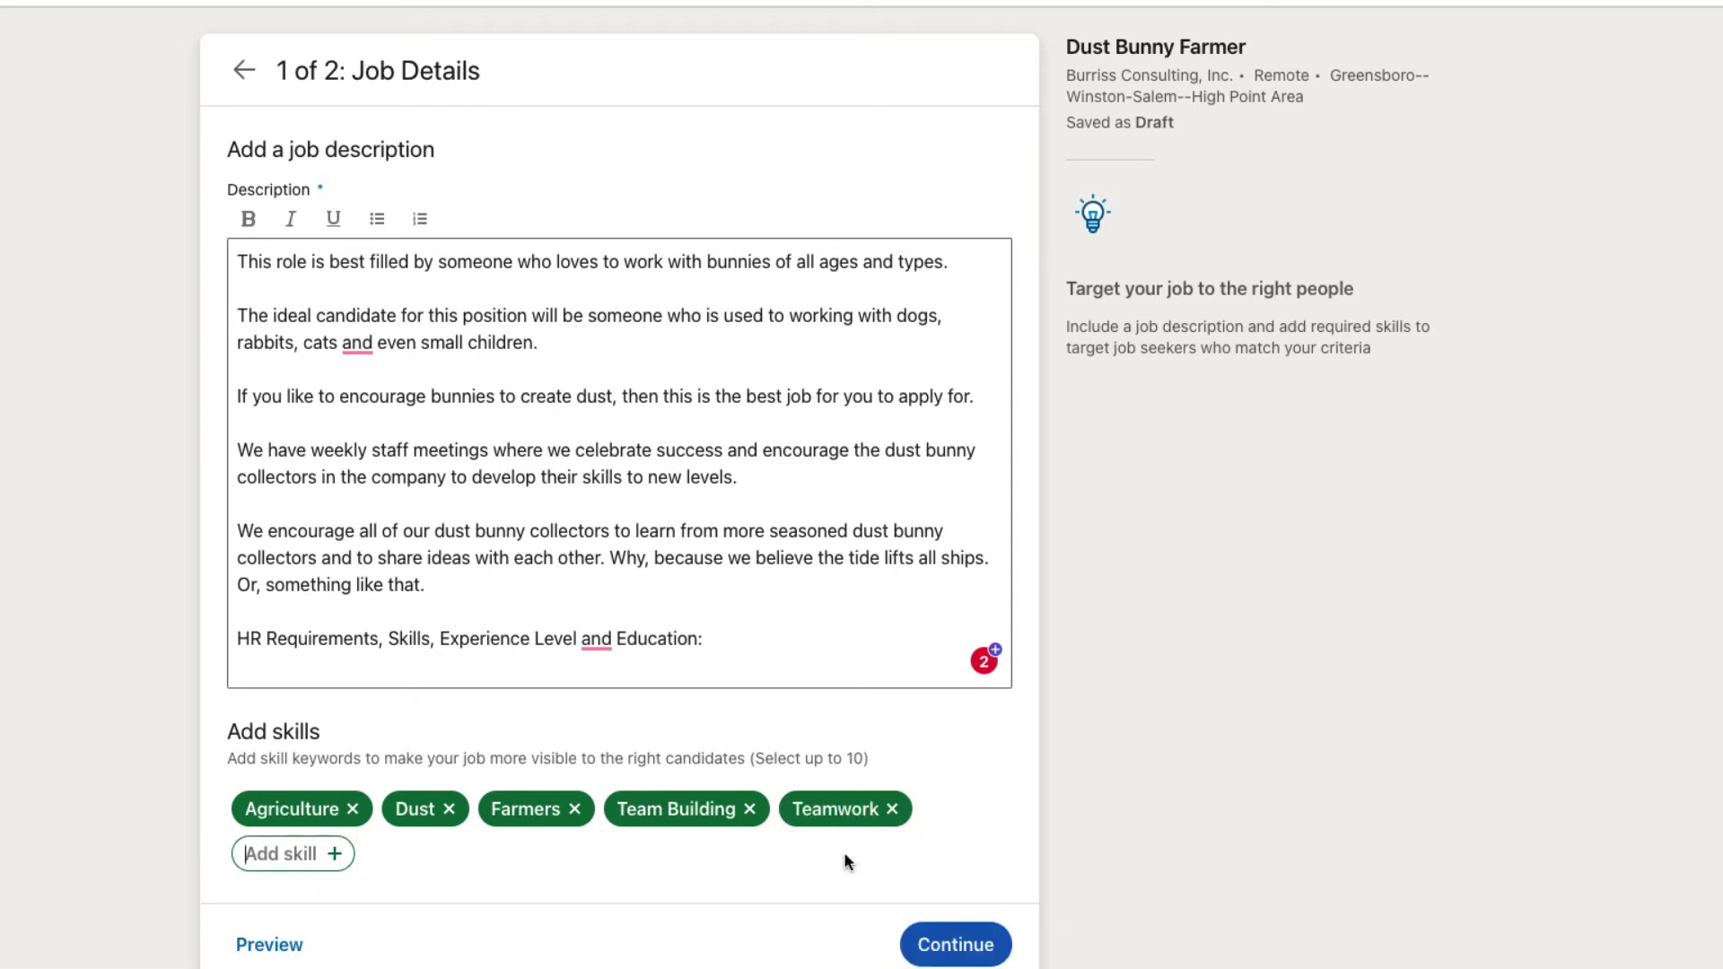
text(details)
key(Return)
click(569, 810)
text(Customer Service)
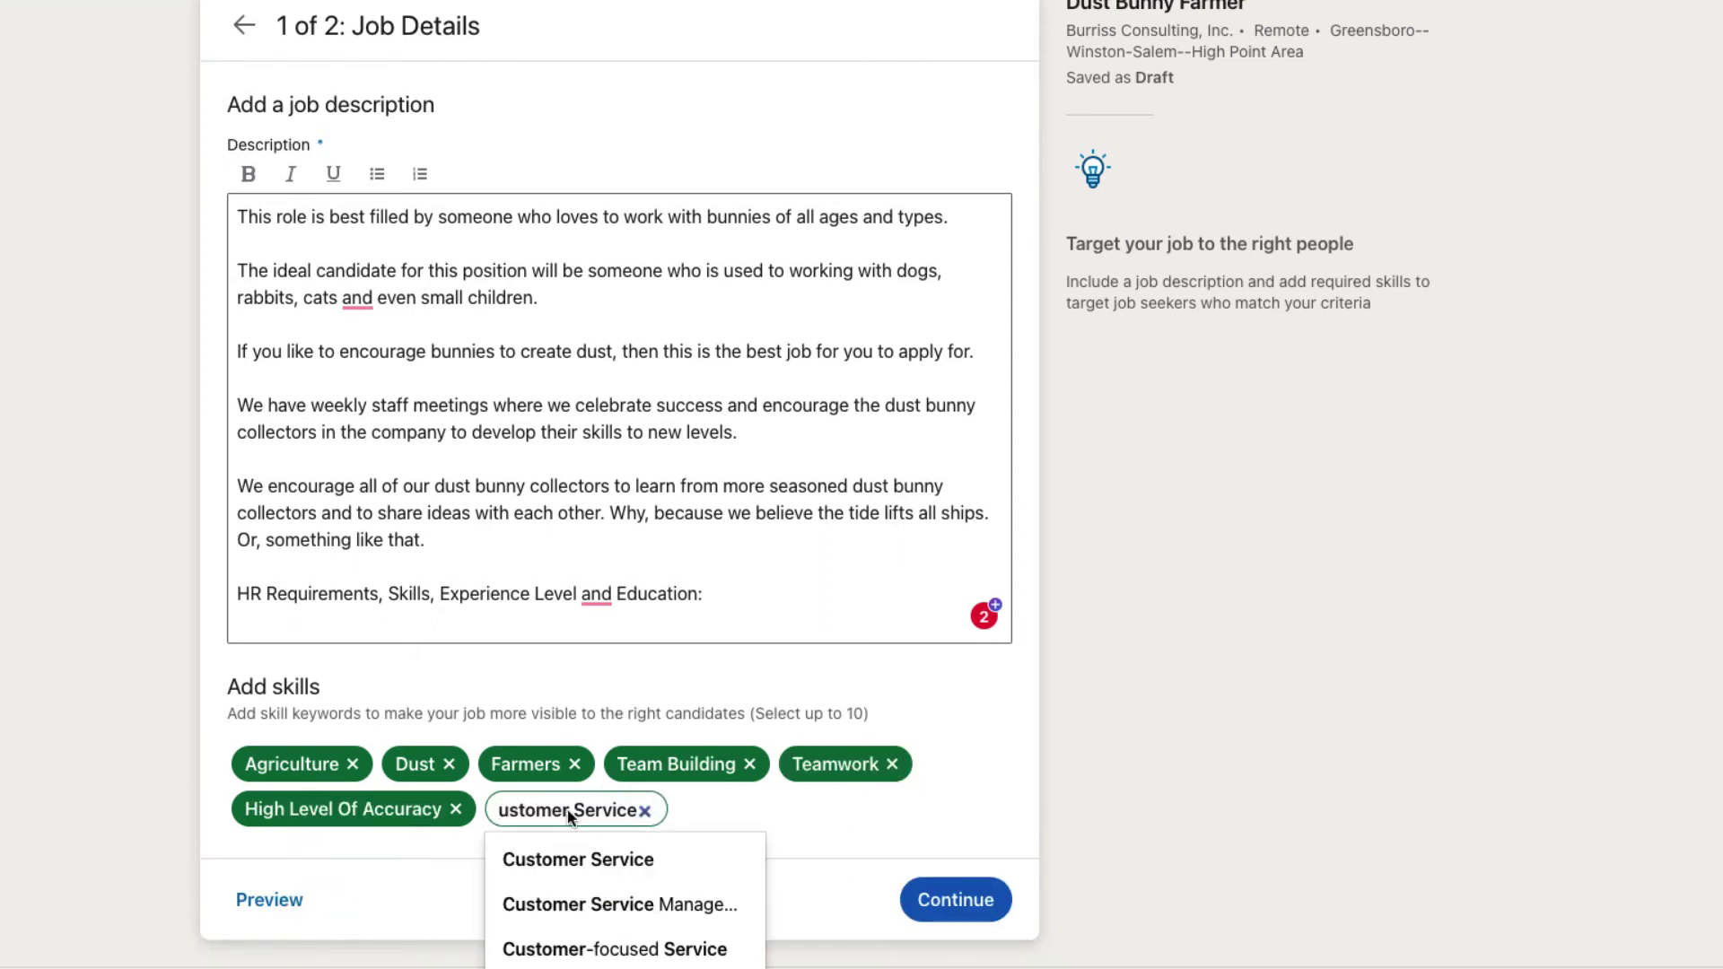
click(596, 859)
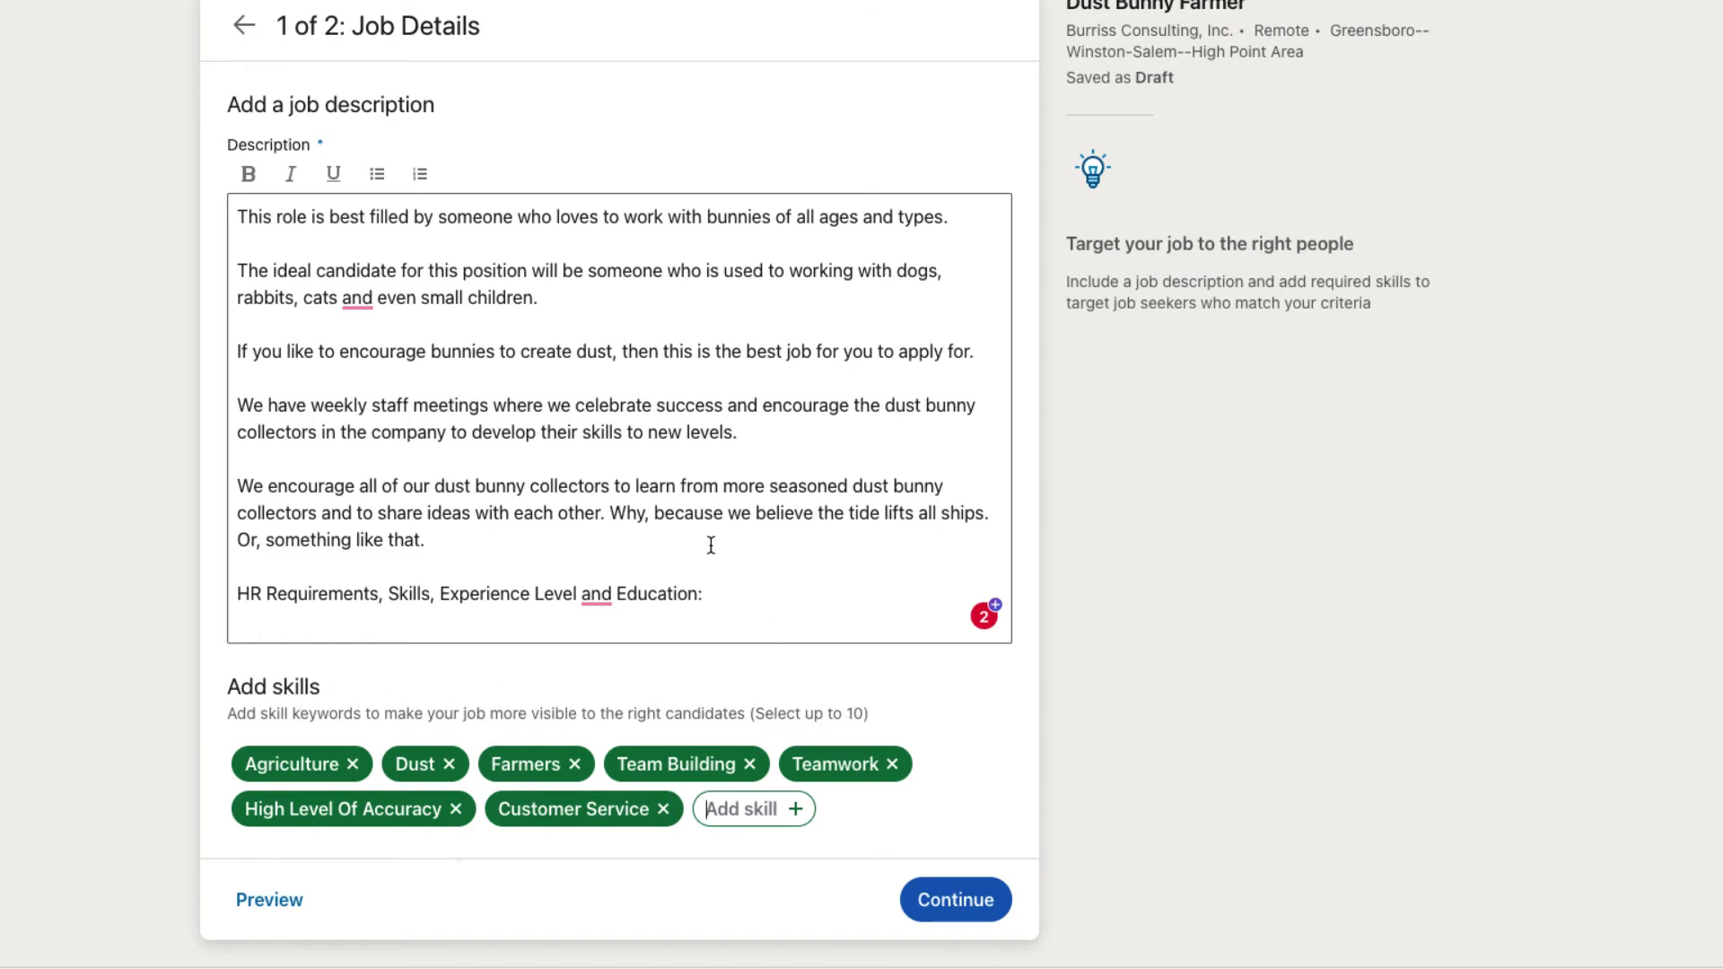
click(947, 906)
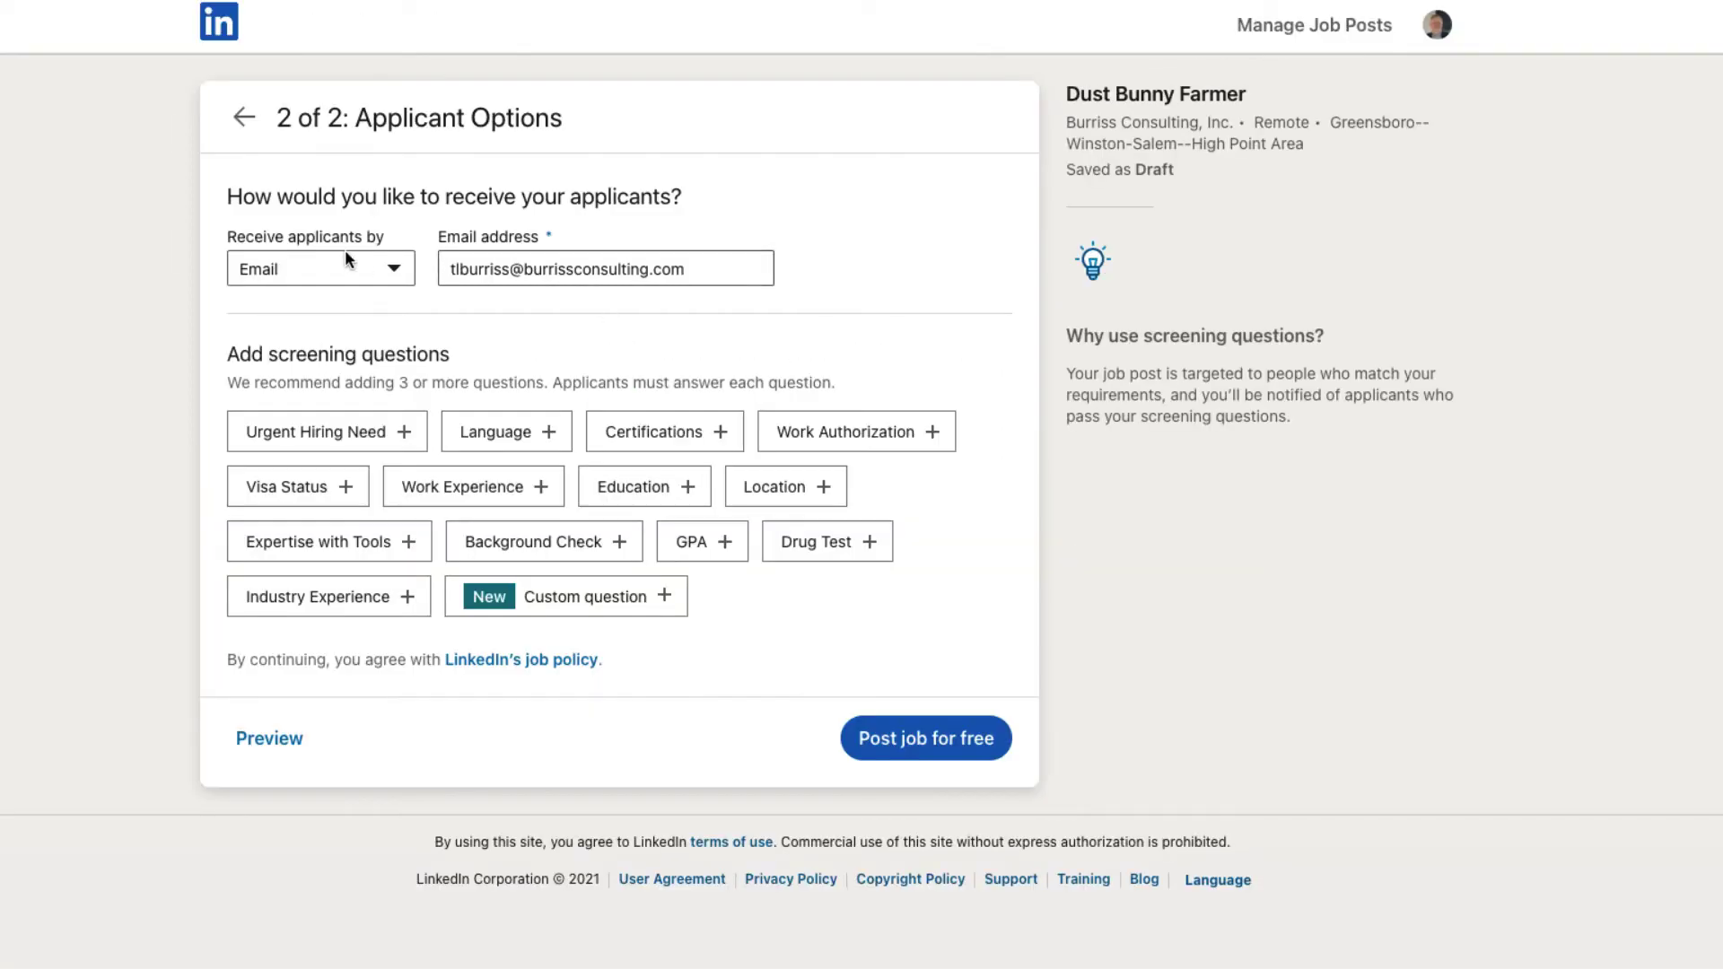
Step: Keep receiving applicants by email and add a custom question about liking Dust Bunnies
click(239, 264)
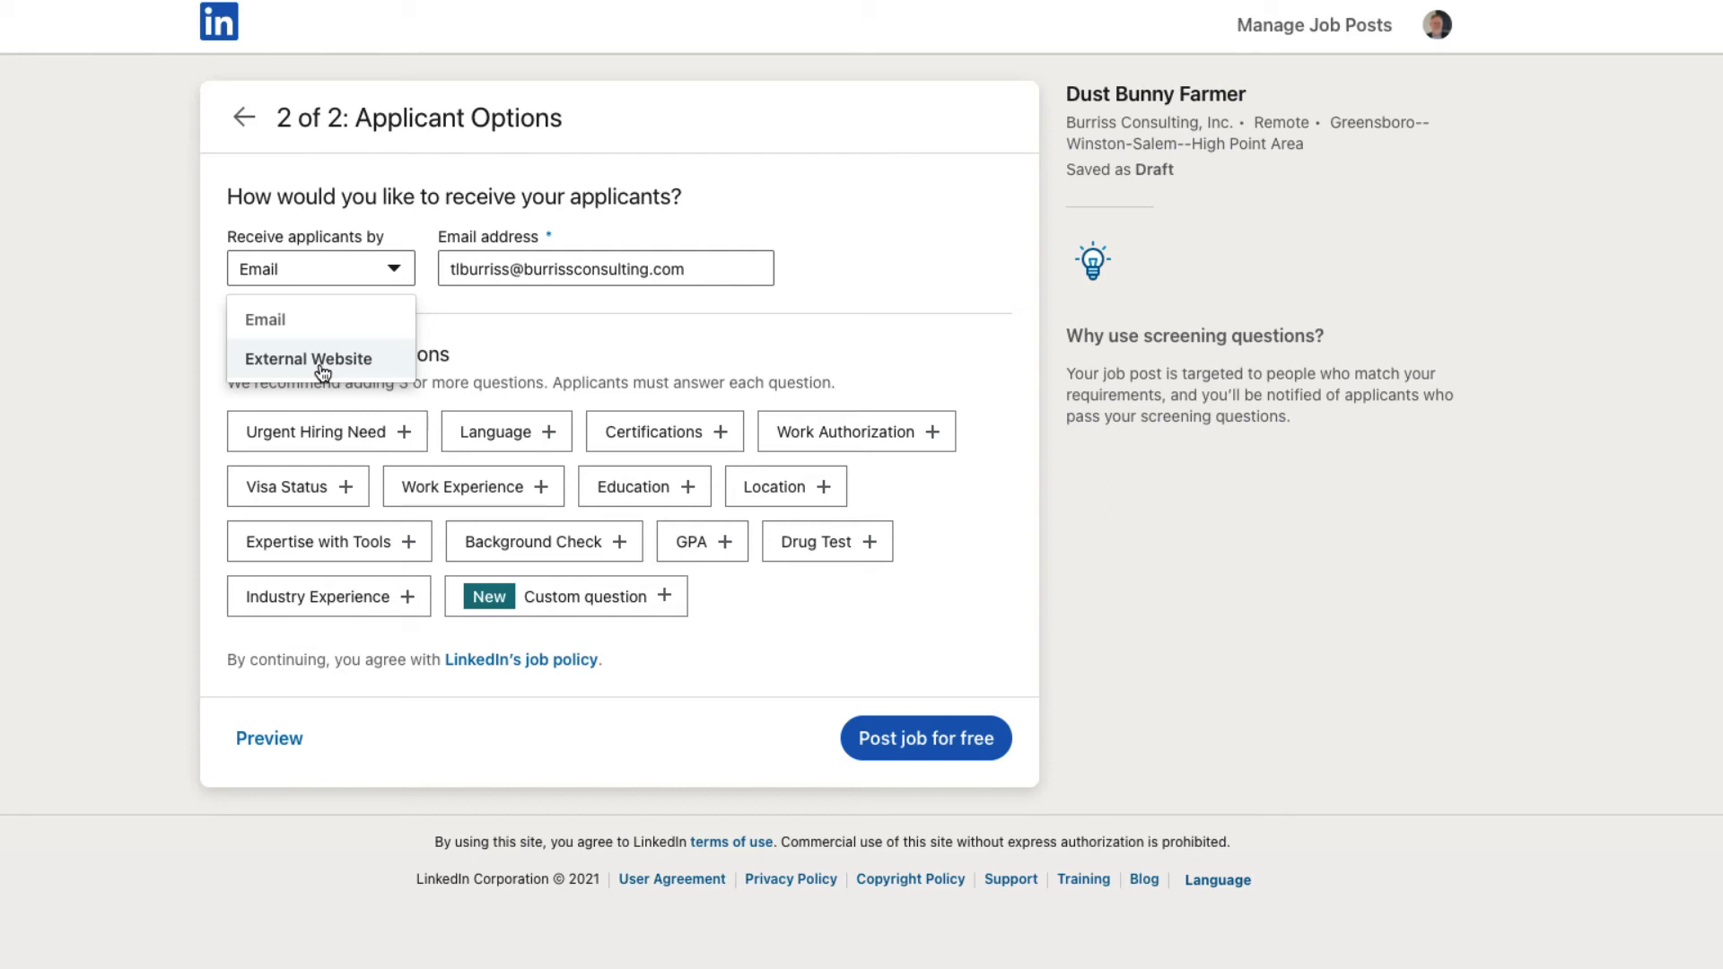
click(285, 319)
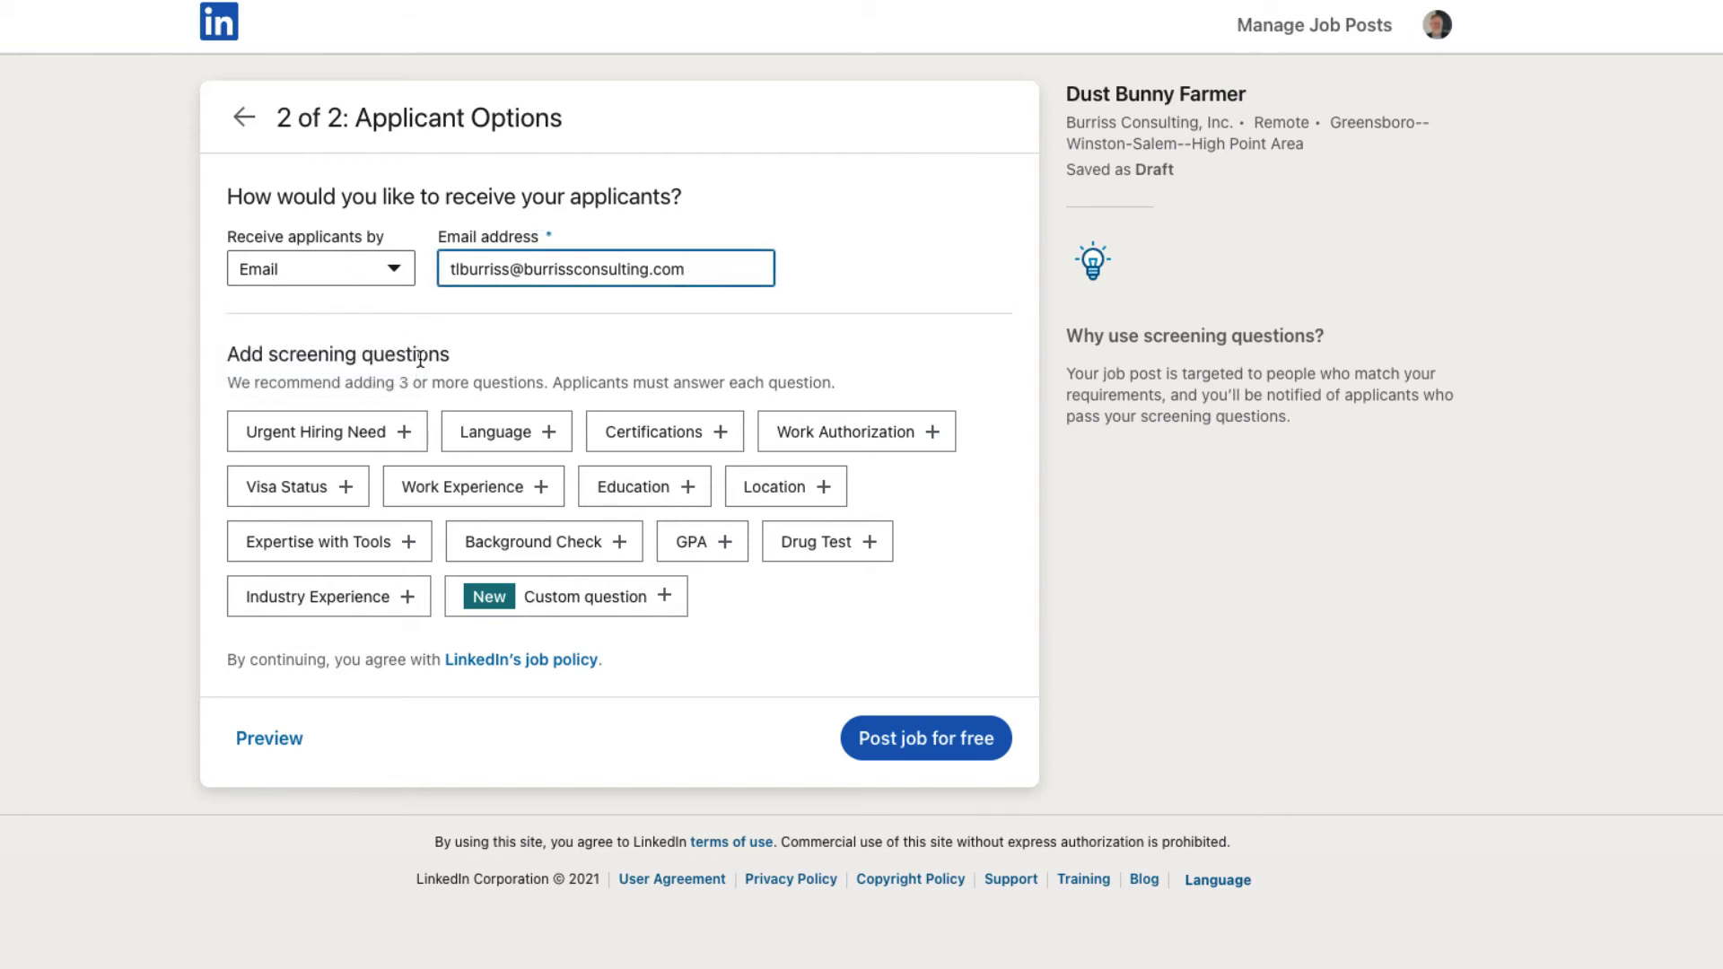
click(627, 608)
text(Do you like to work with Dust Bunnies?)
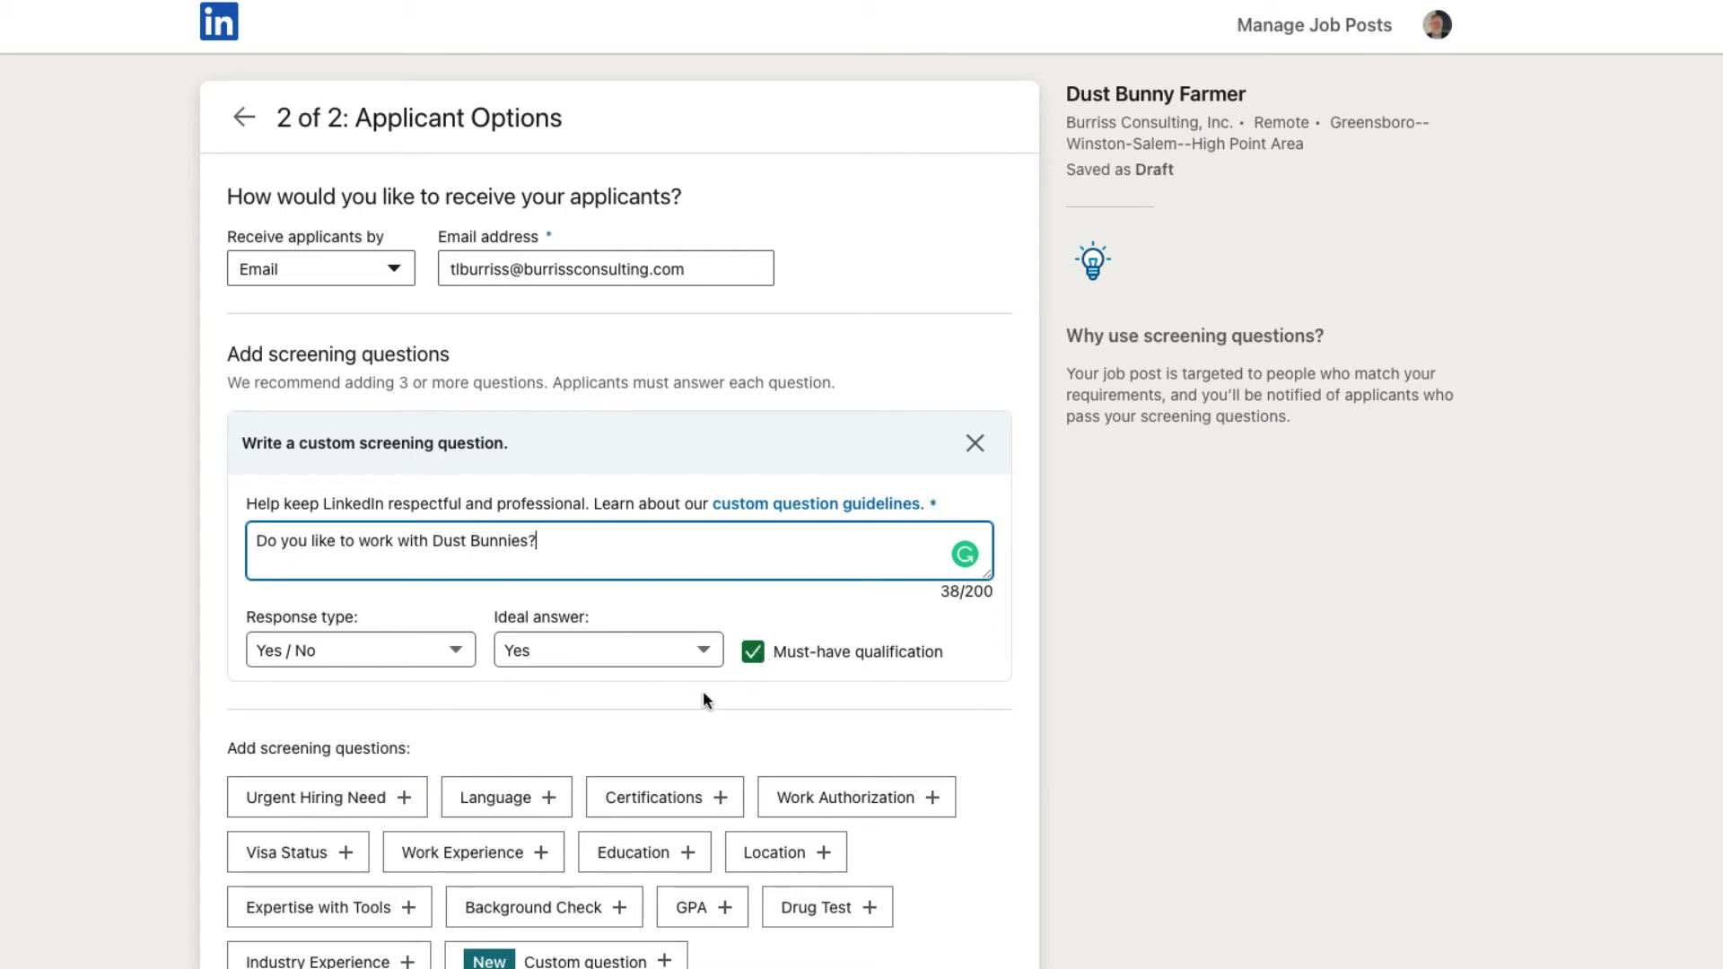
scroll(702, 691, down, 2)
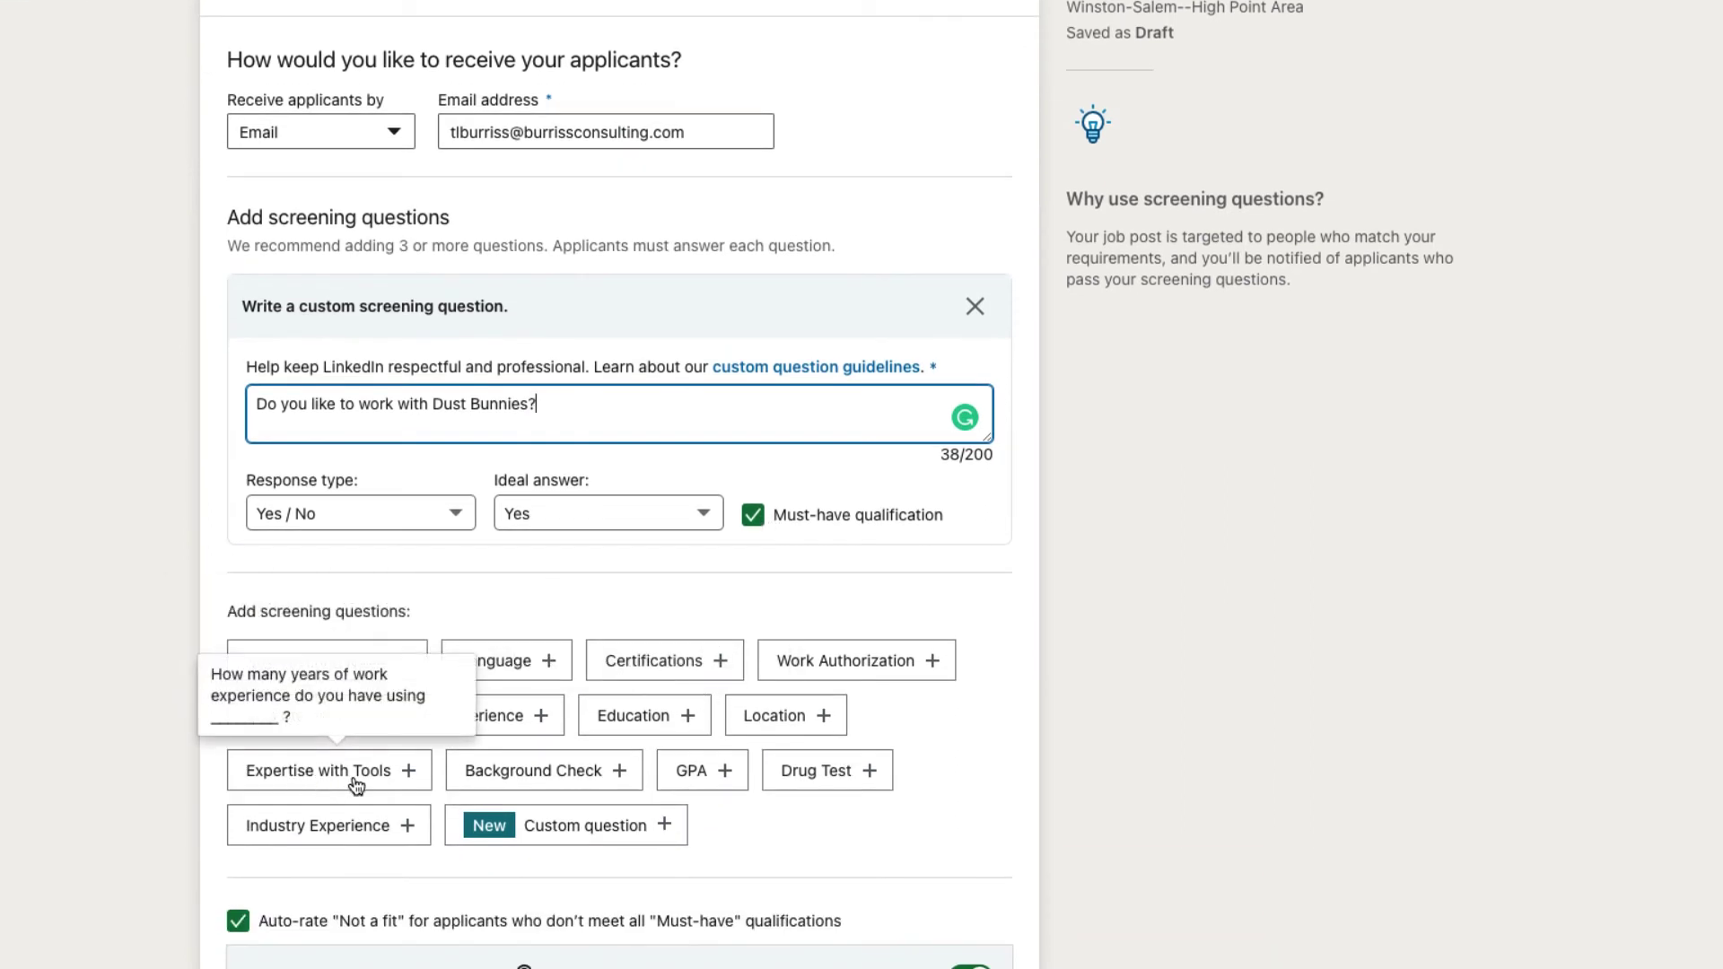
Step: Add a screening question requiring at least 1 year of Microsoft Excel
click(346, 781)
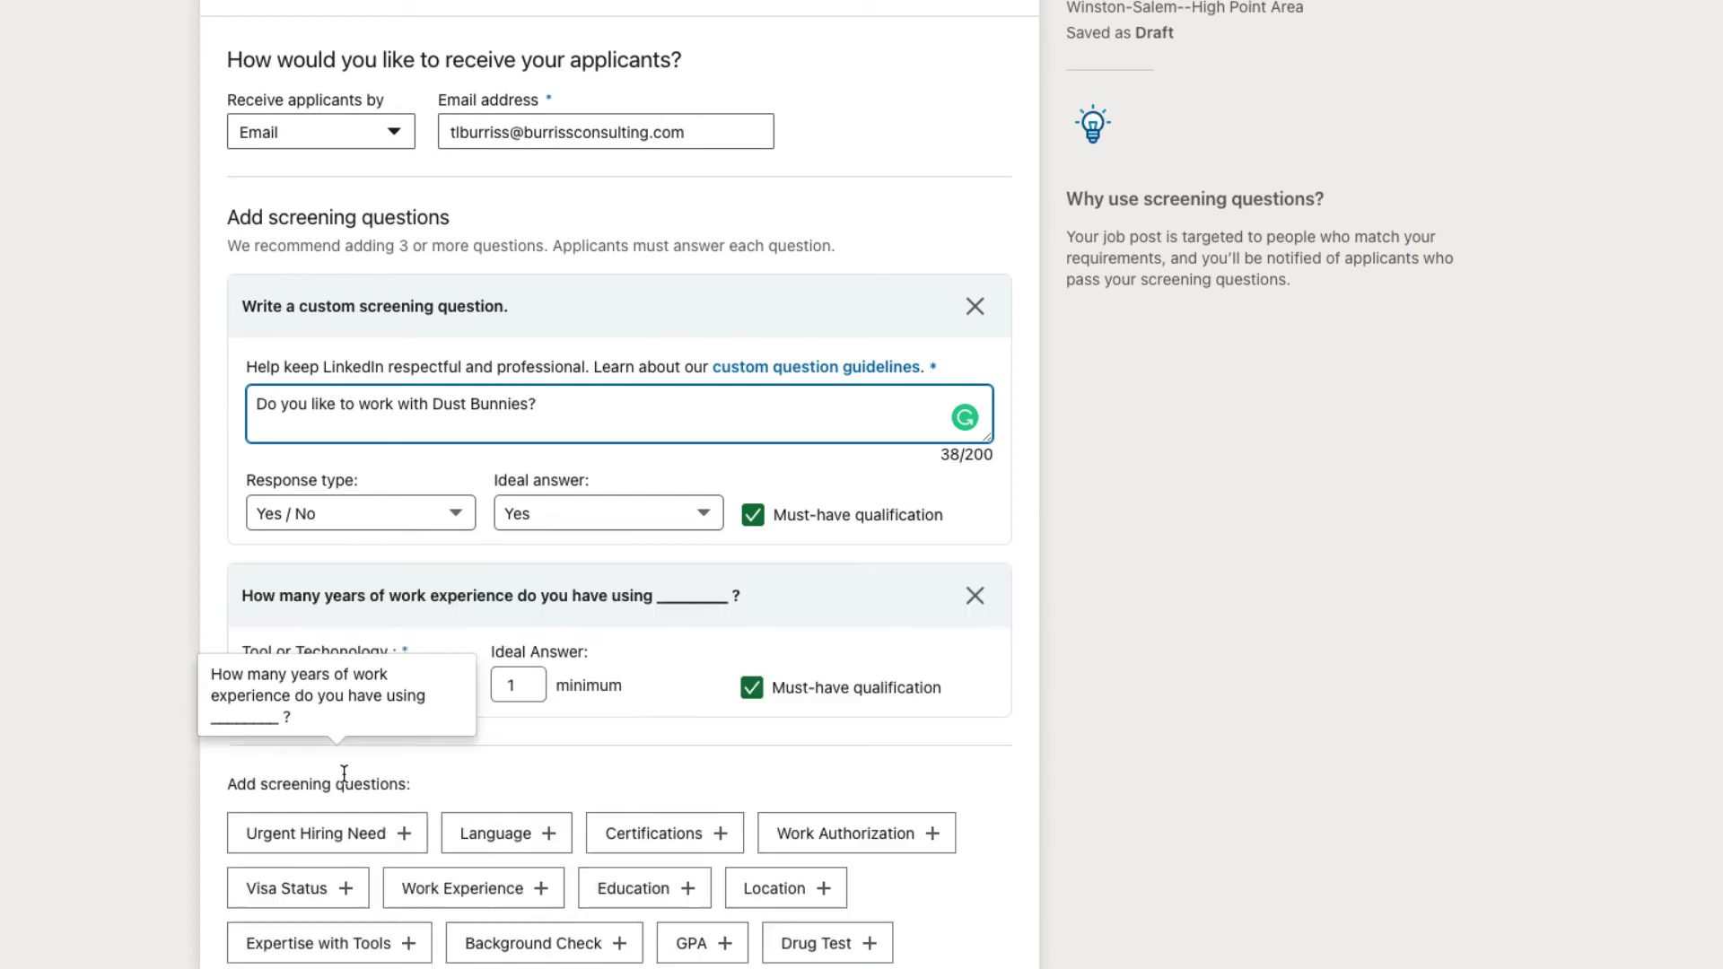
click(346, 682)
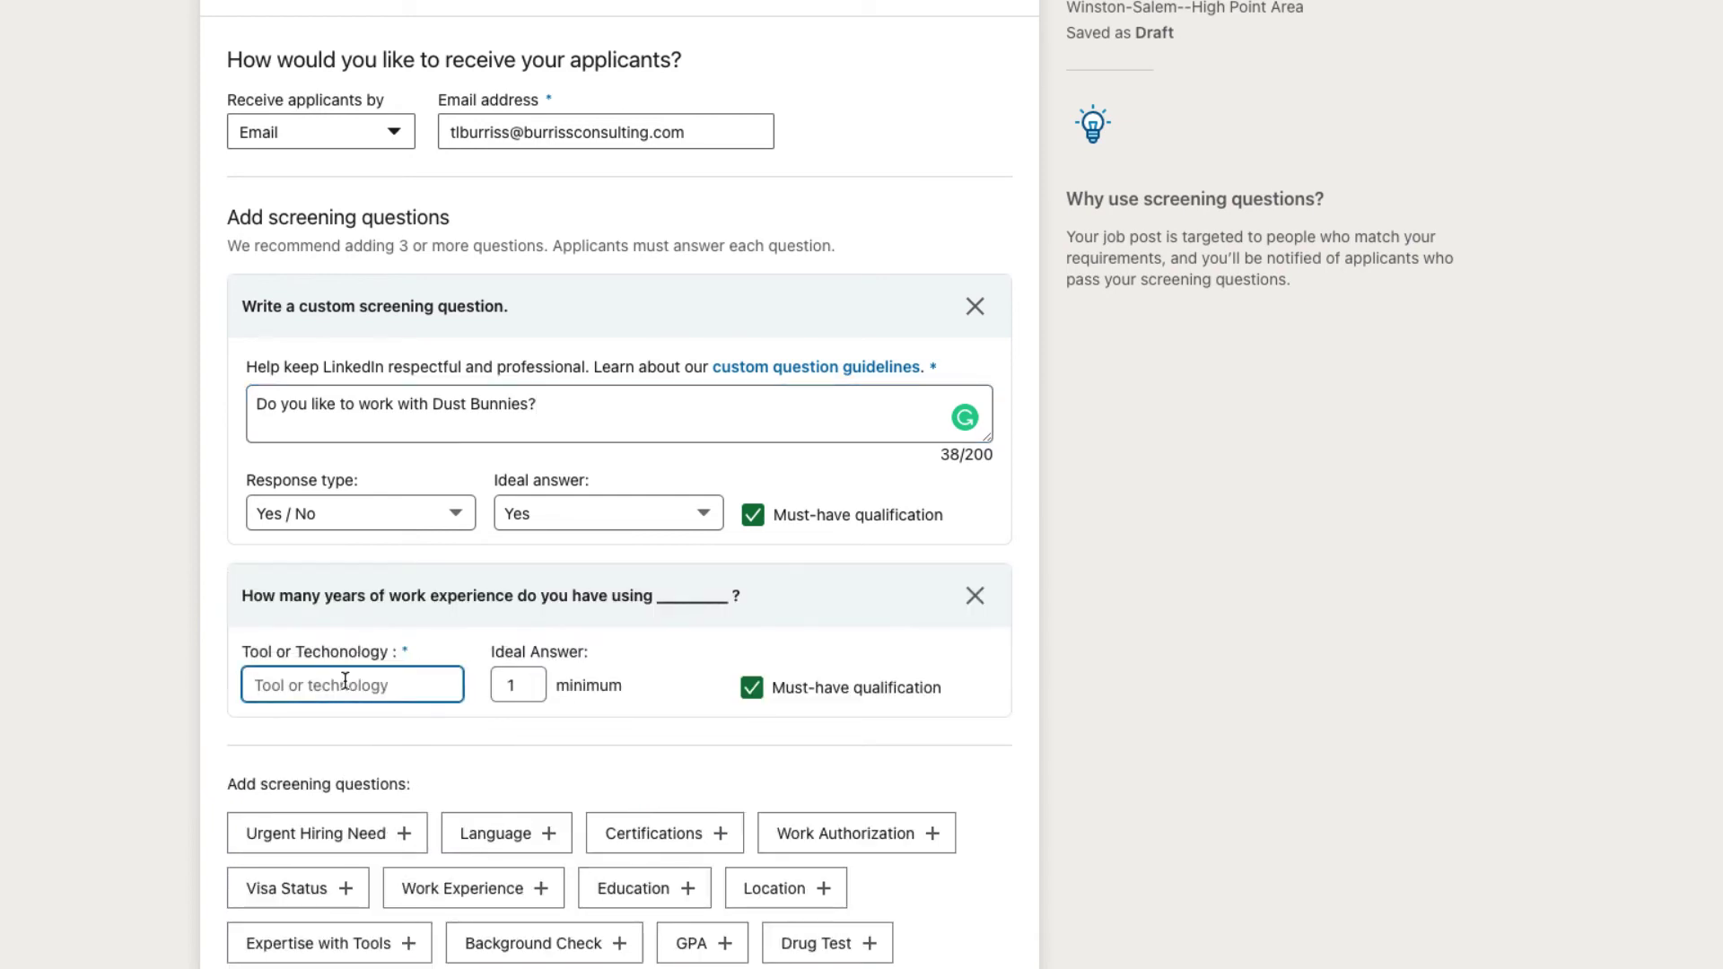
text(Microsoft)
click(321, 844)
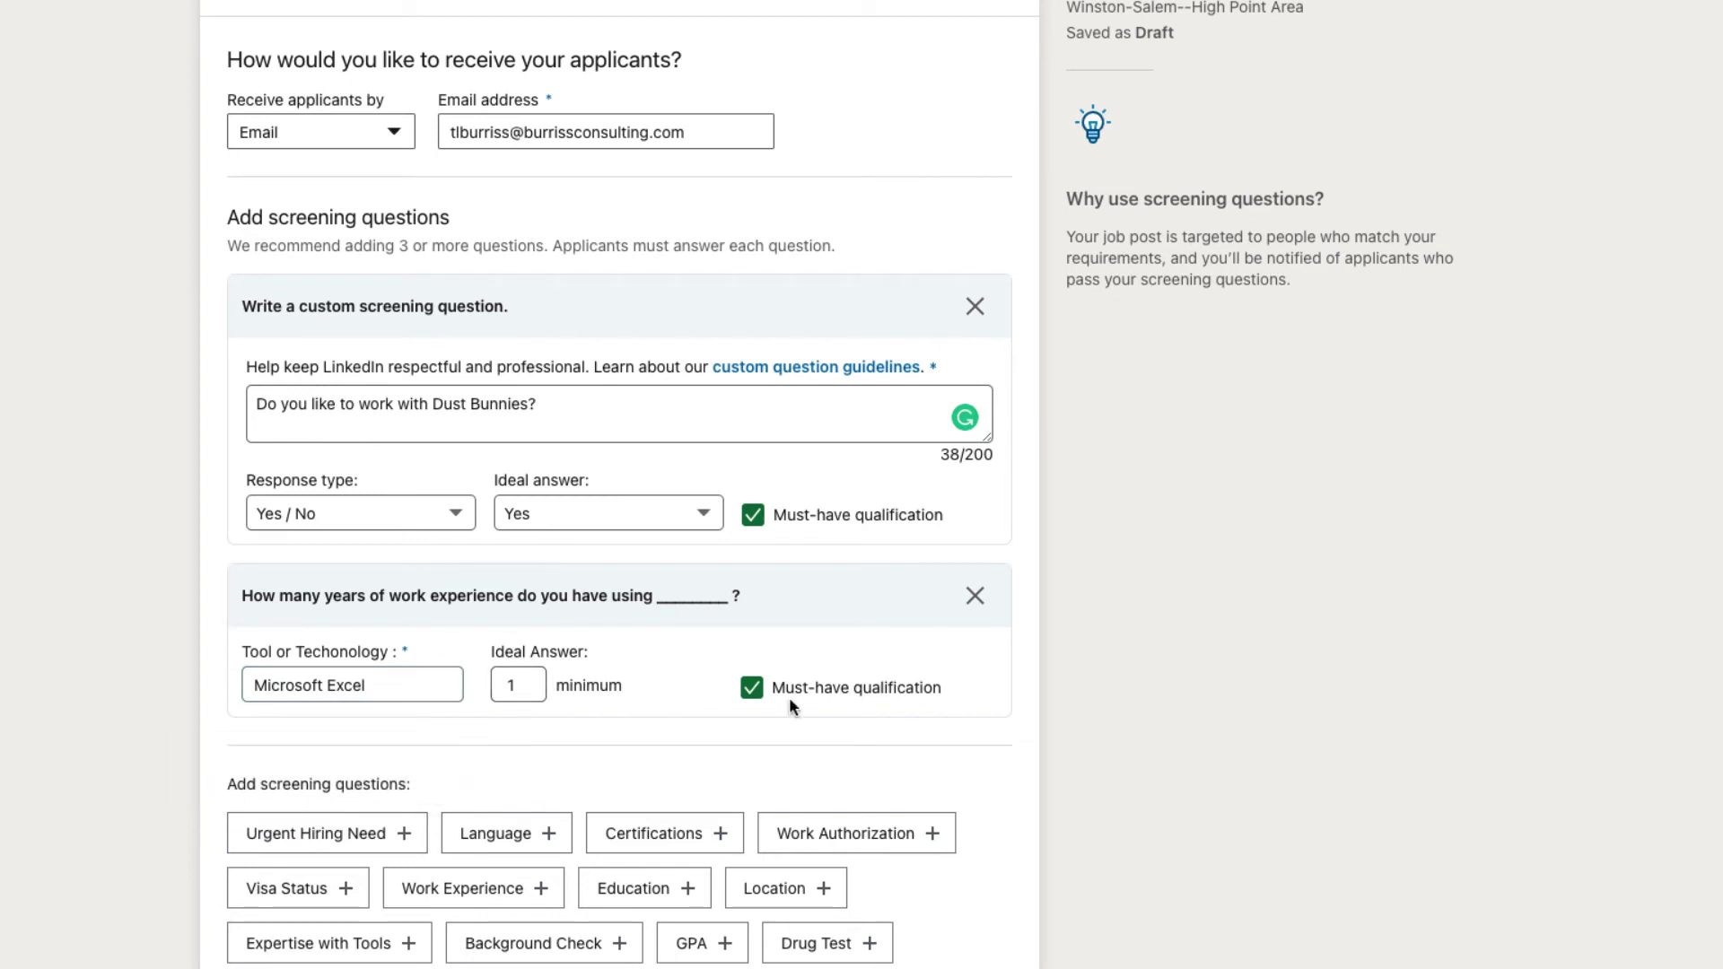
scroll(764, 696, down, 2)
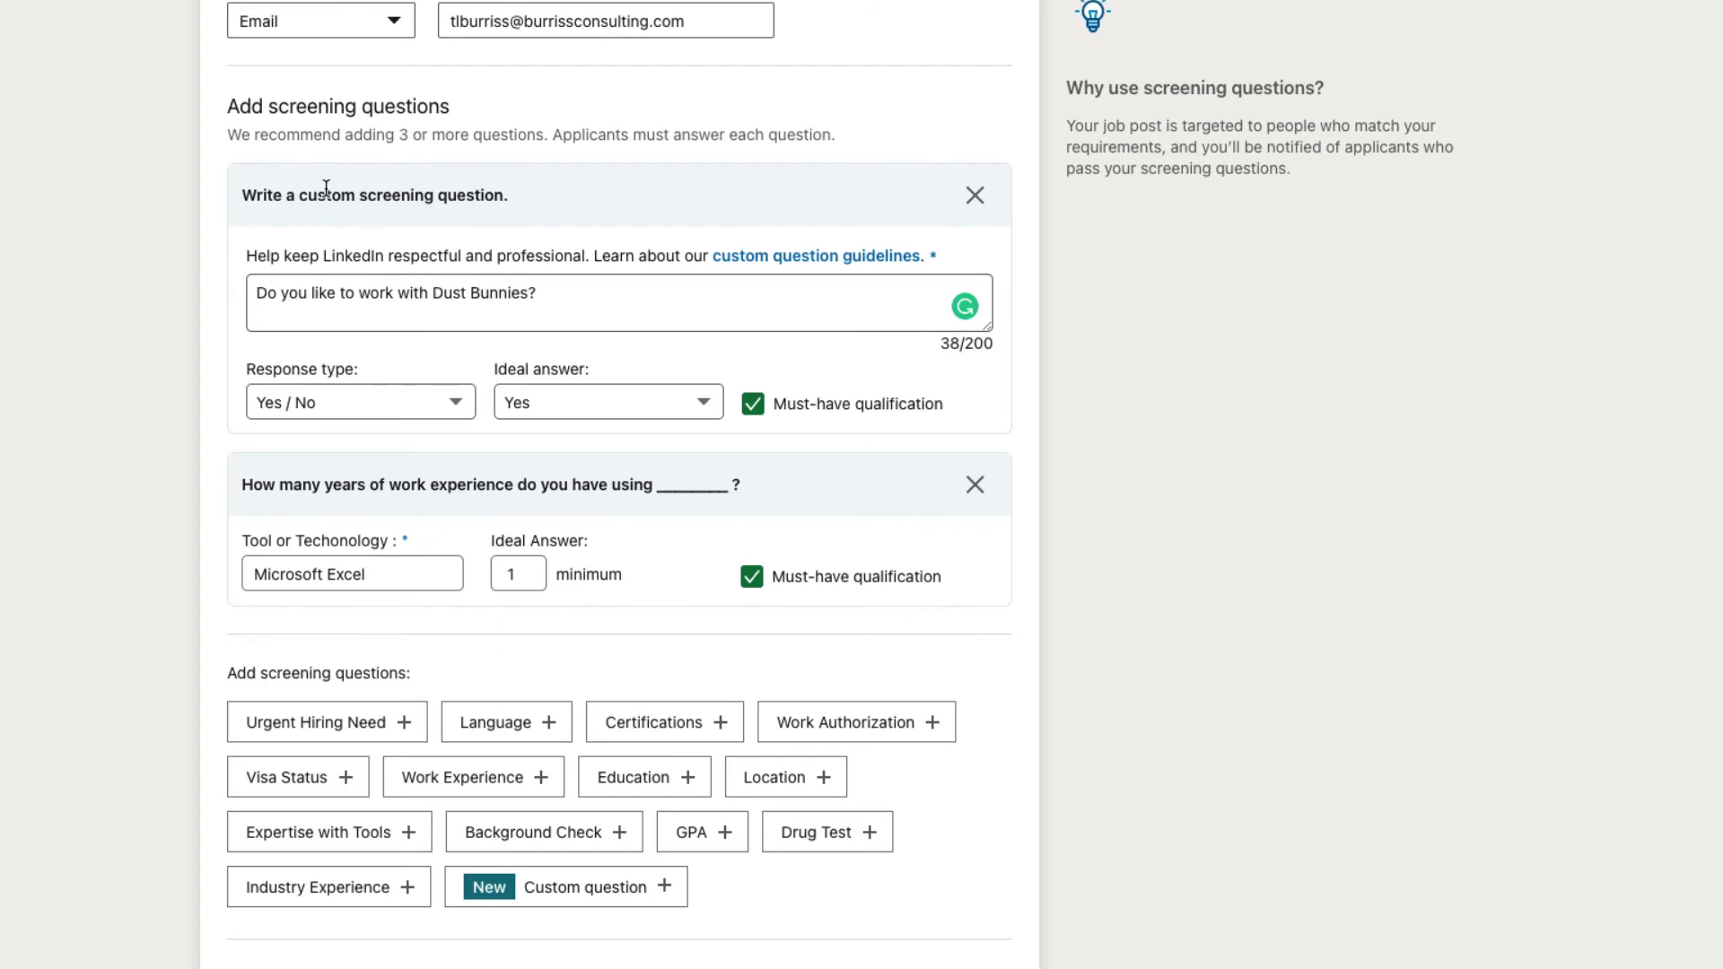
drag(326, 195, 446, 194)
drag(358, 485, 543, 482)
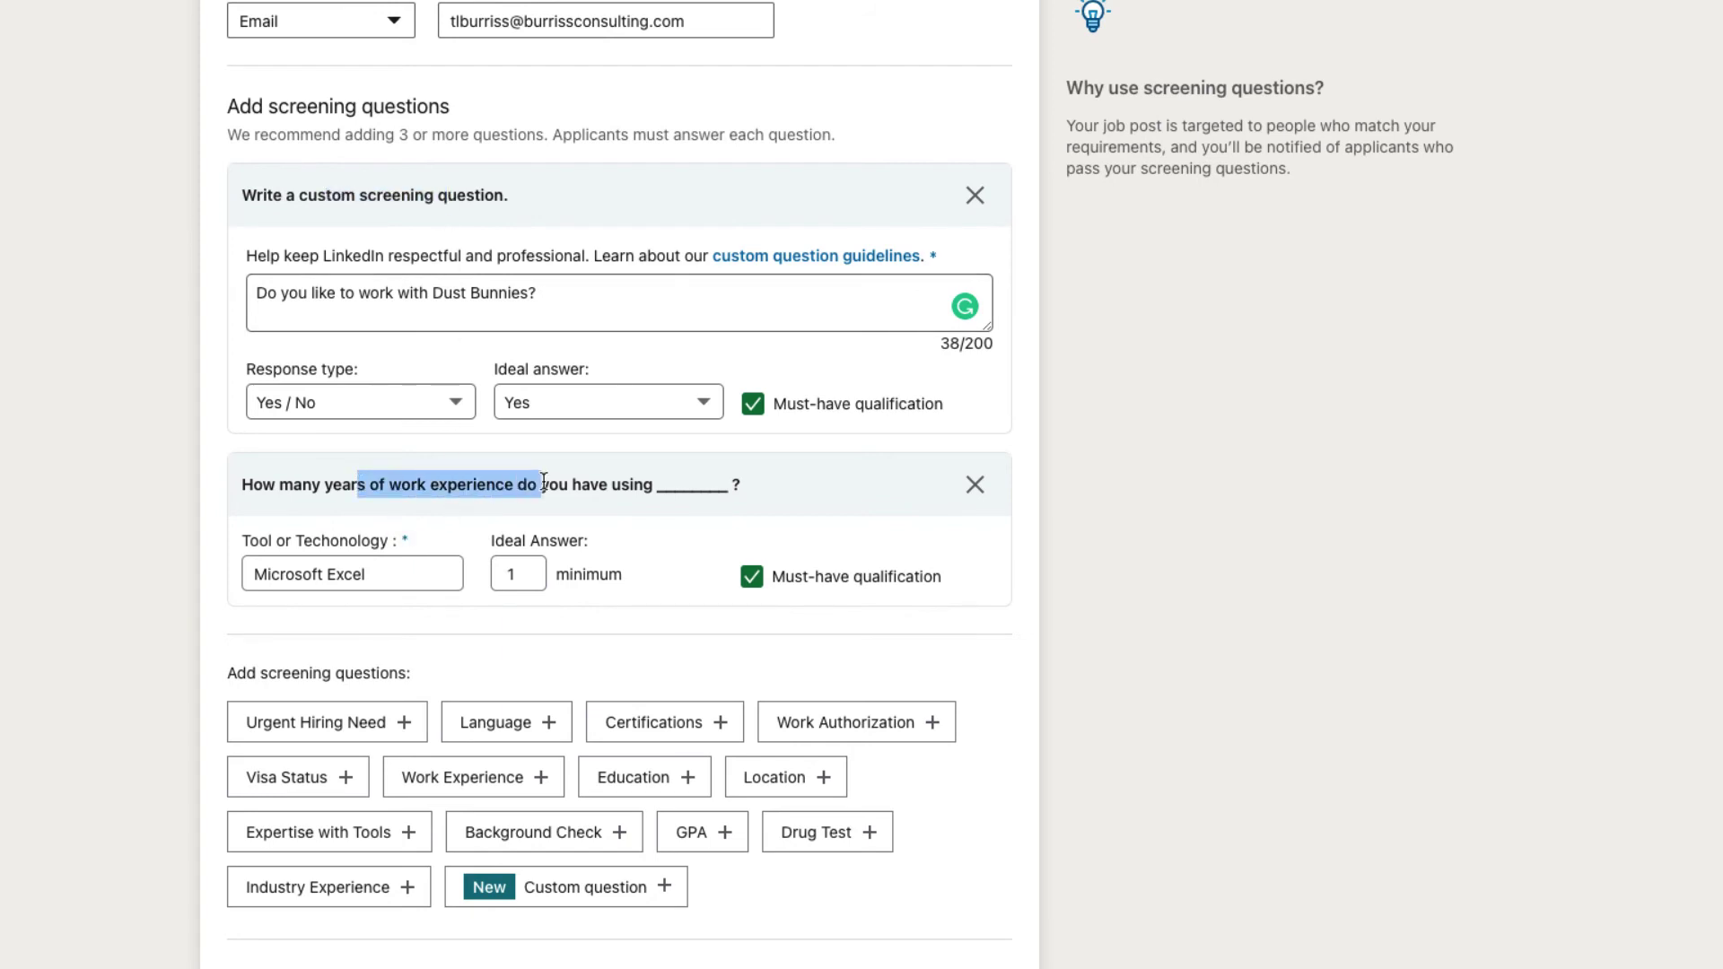
Step: Add a custom question about working relationships with Dust Bunny Farmers
click(567, 891)
click(391, 772)
text(D you have good working relationships with other Dust Bunny Farmers?)
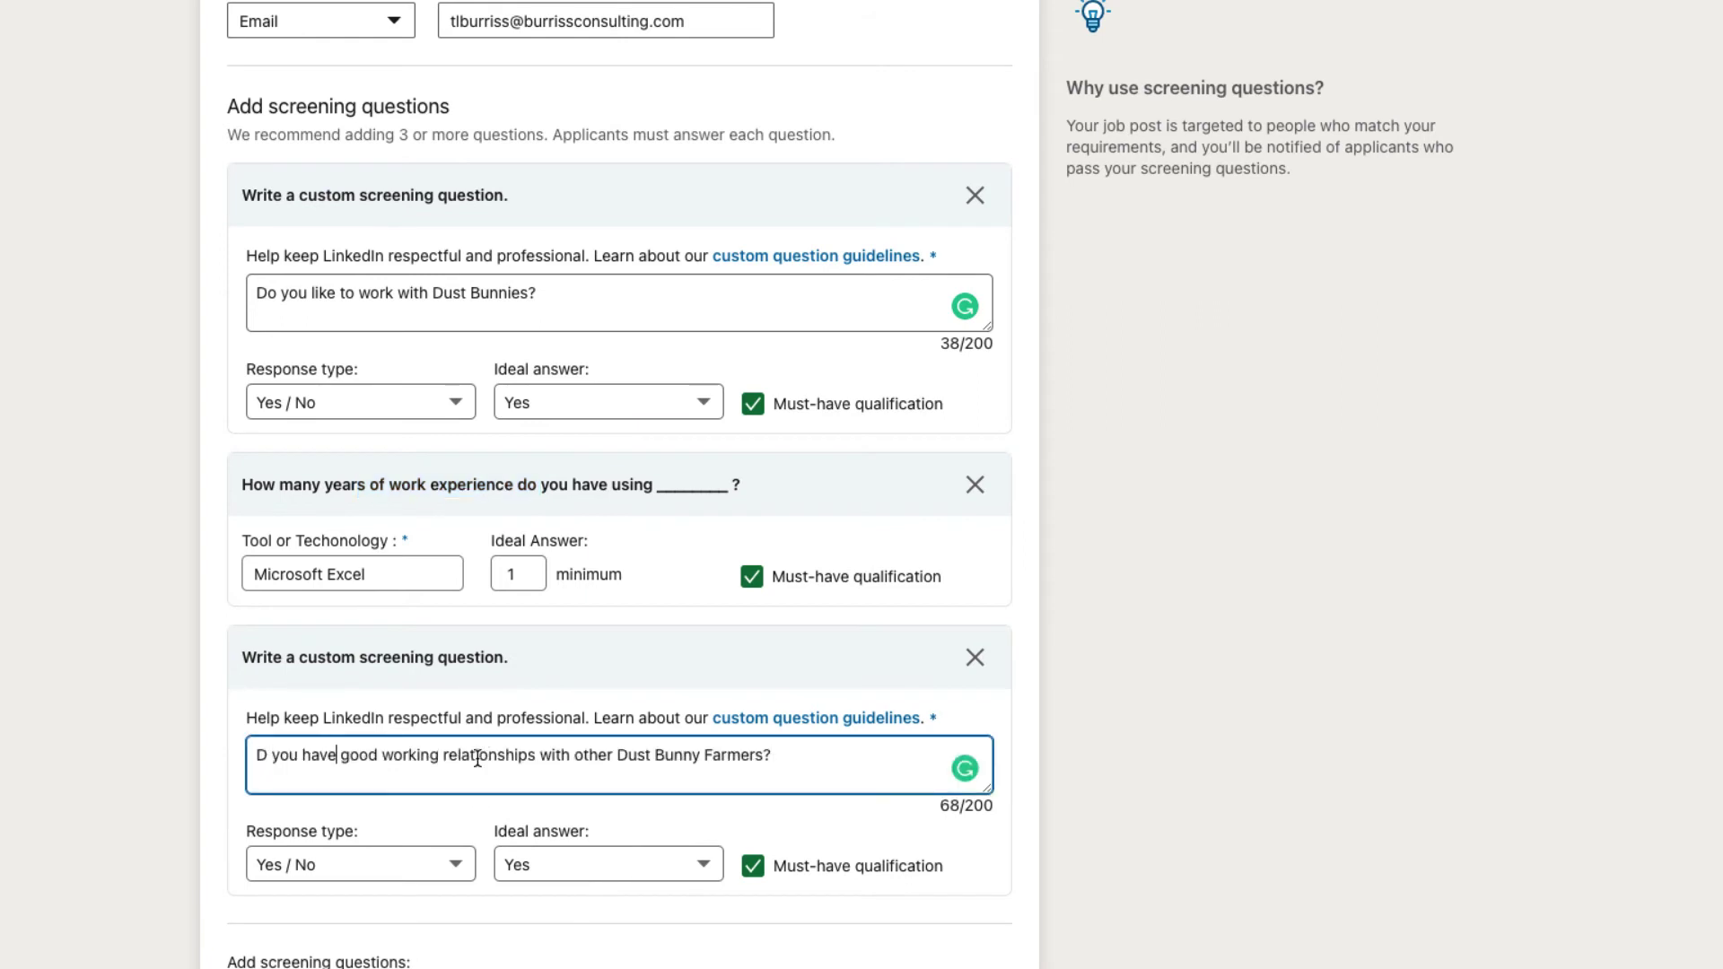
scroll(794, 761, down, 2)
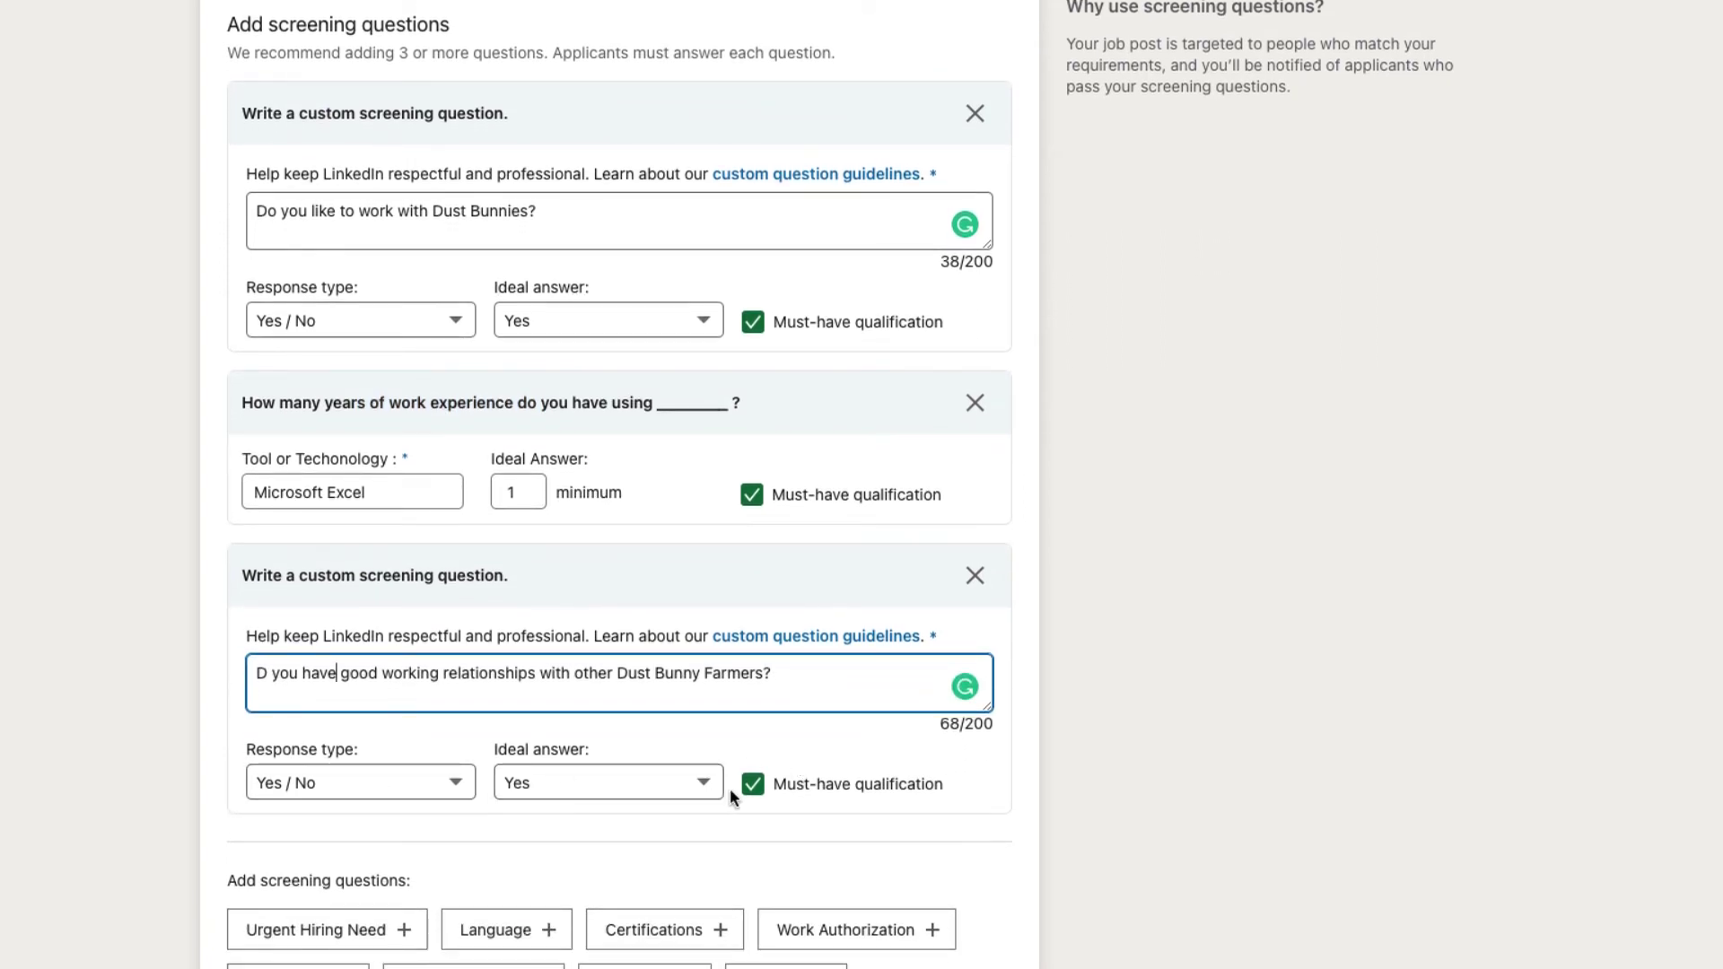
scroll(716, 848, down, 3)
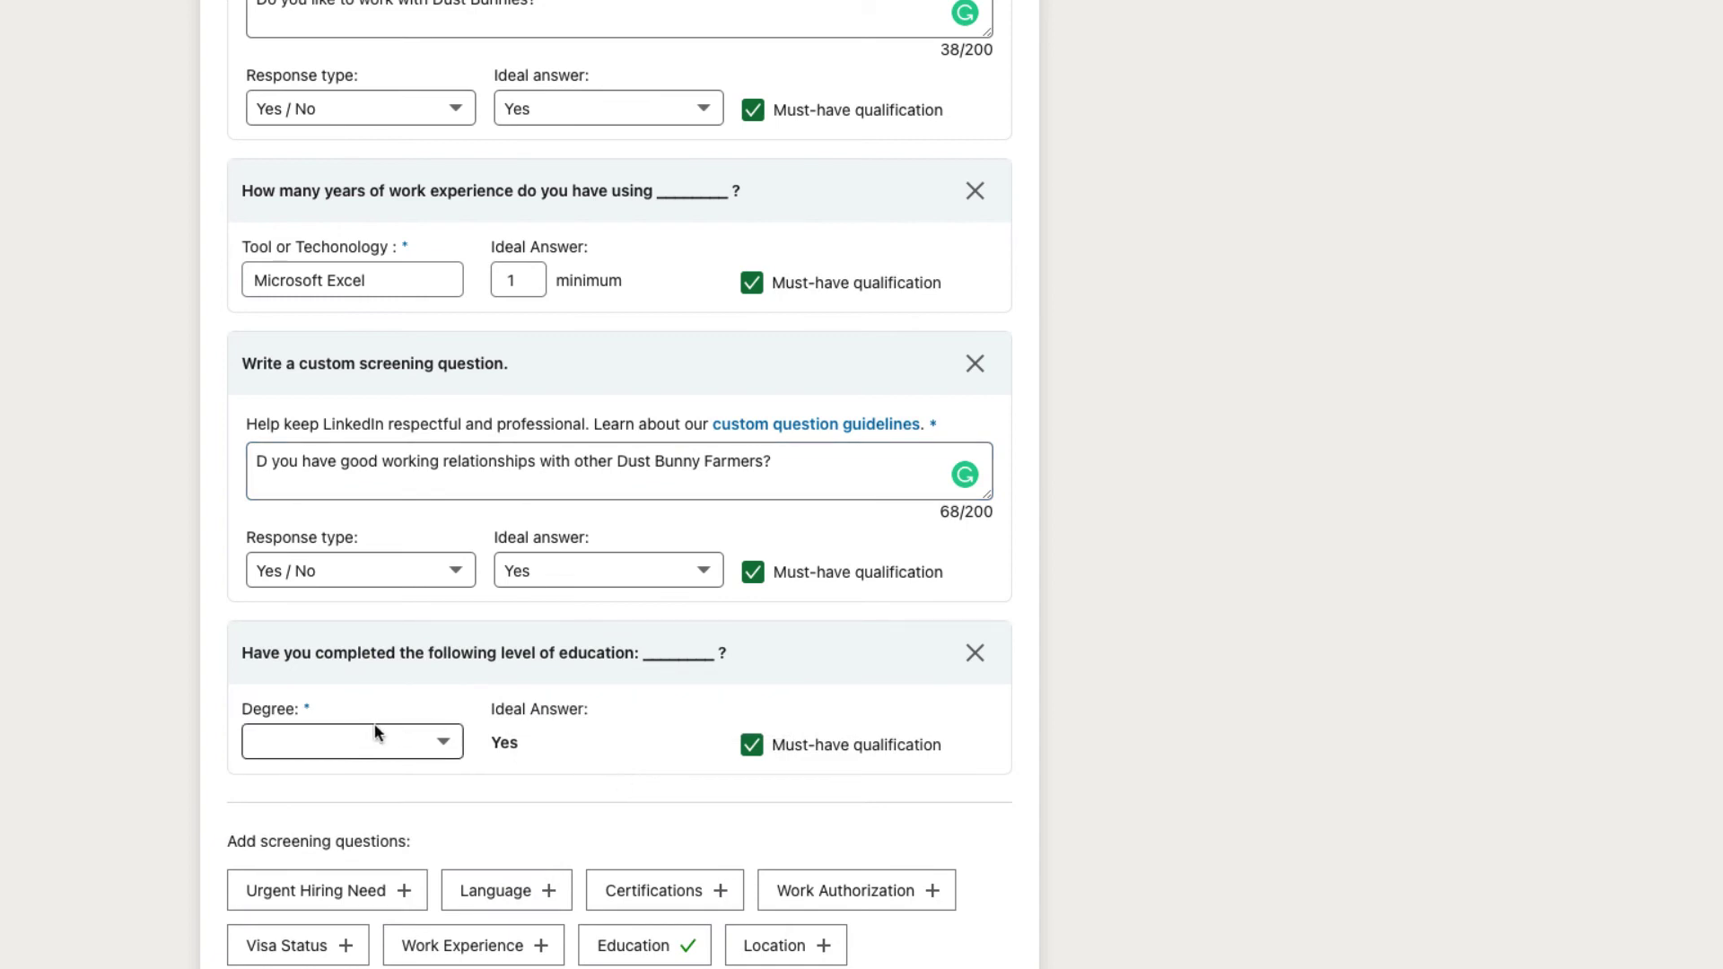
click(354, 743)
click(352, 773)
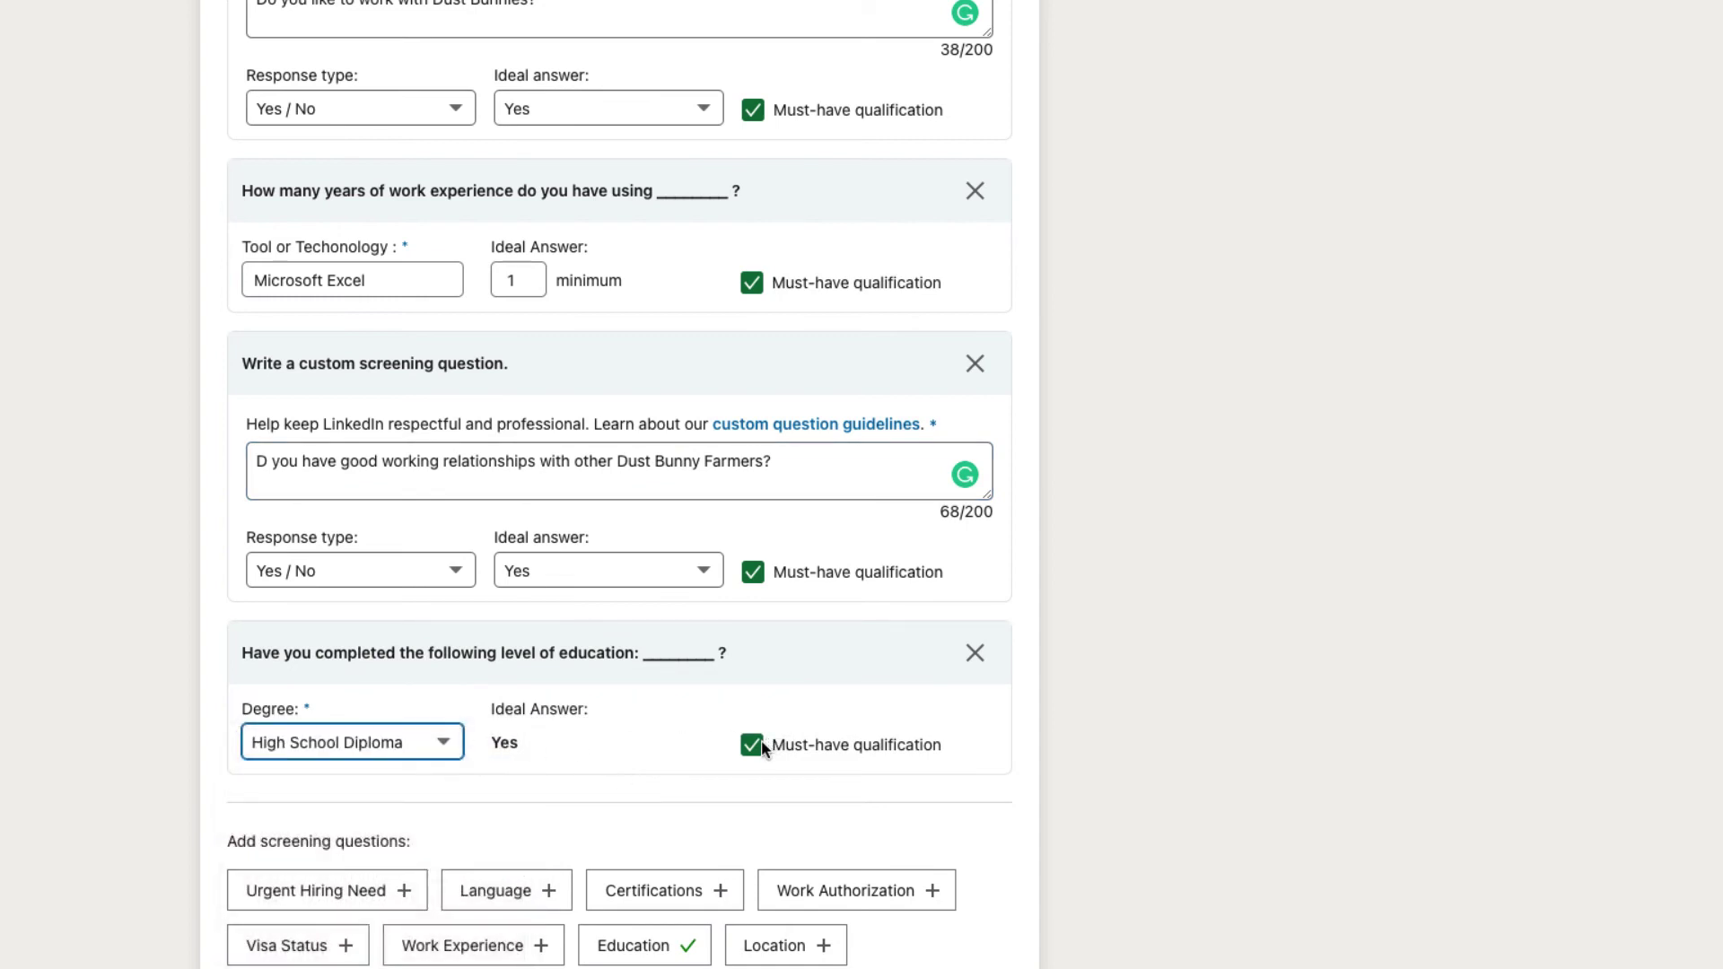
scroll(875, 770, down, 1)
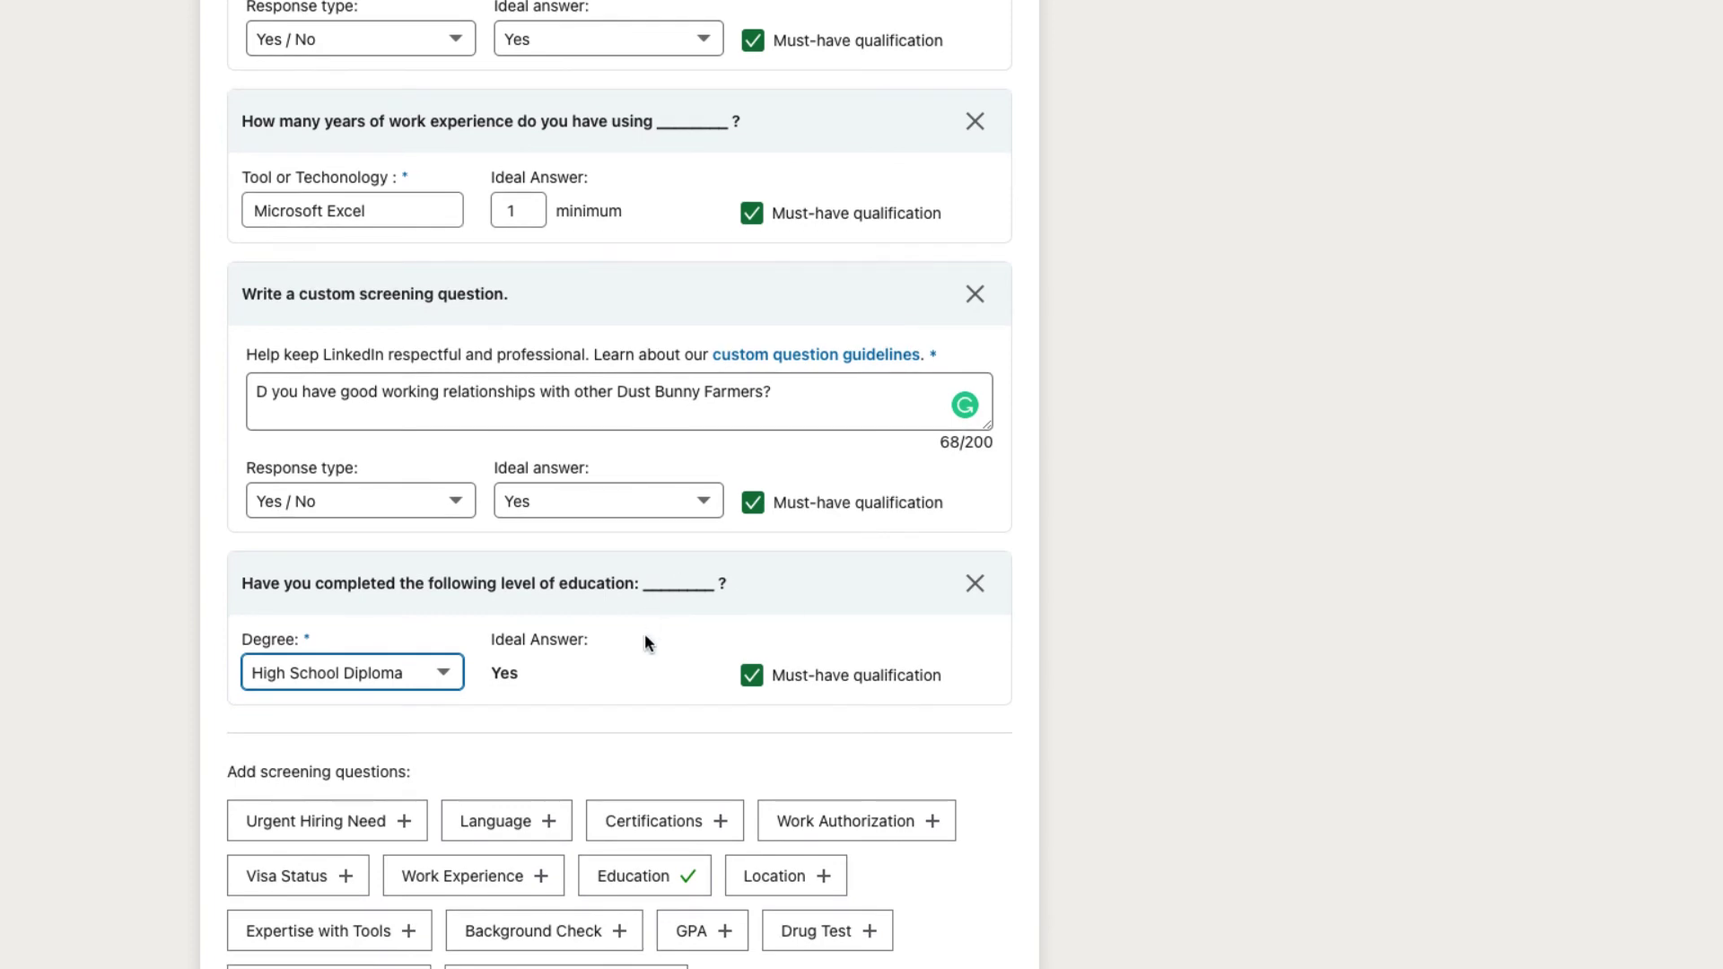
scroll(645, 633, up, 8)
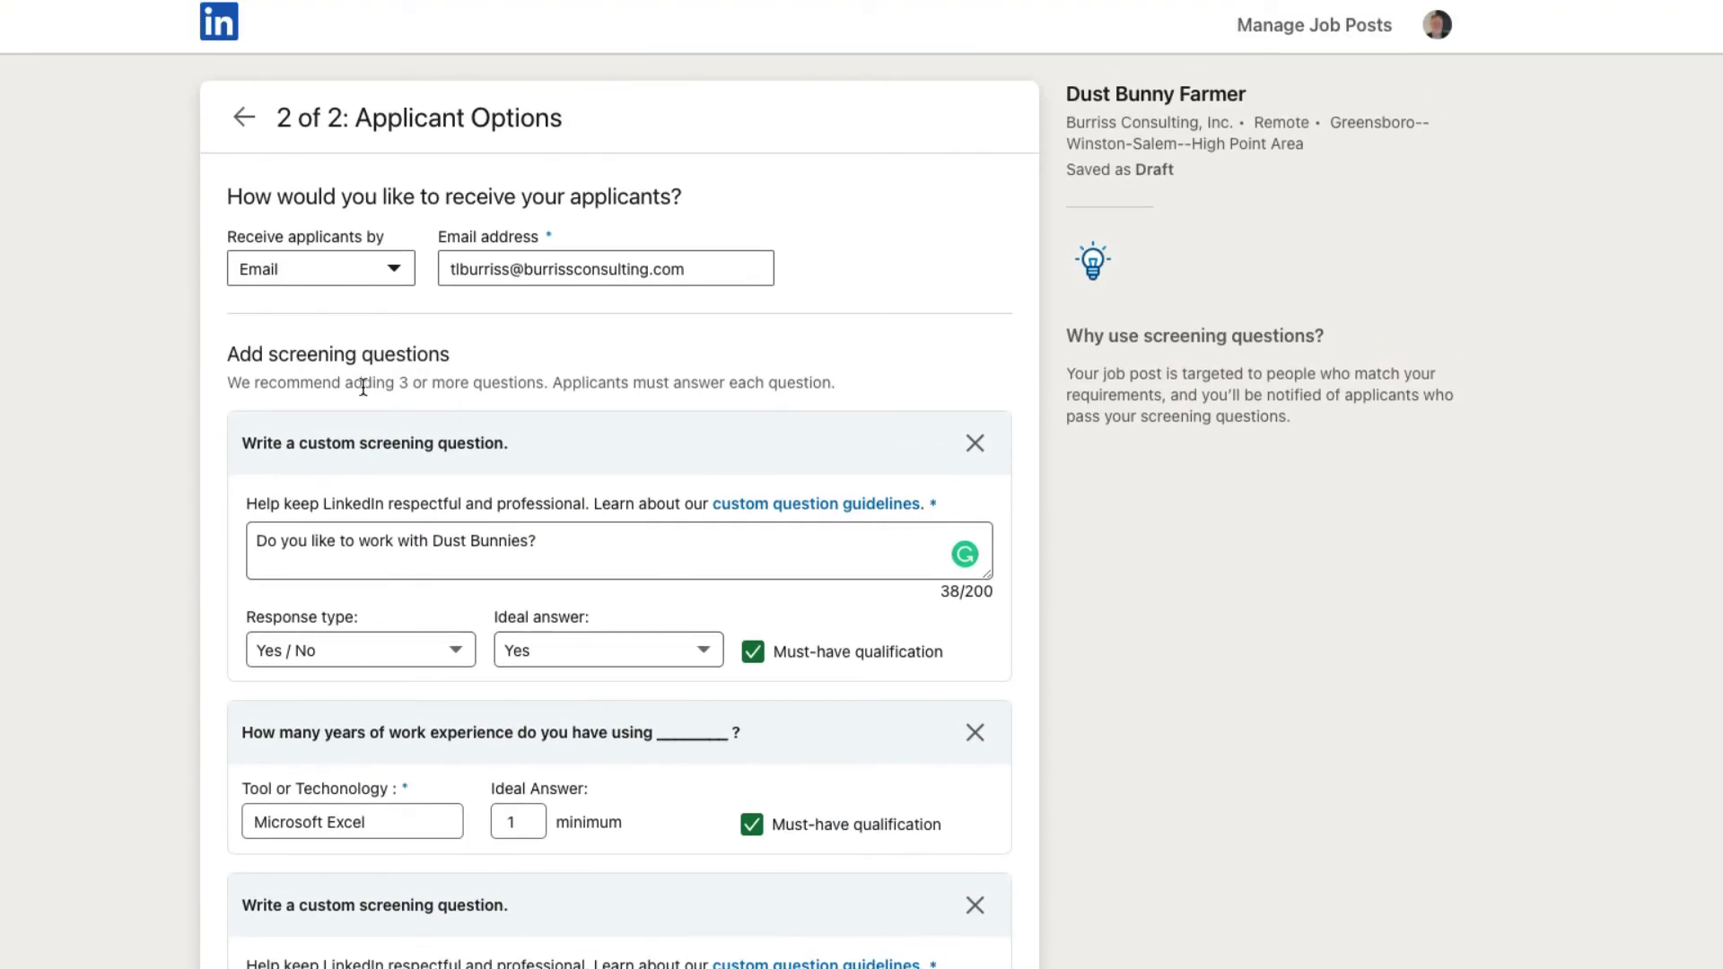
drag(347, 385, 459, 385)
scroll(741, 670, down, 1)
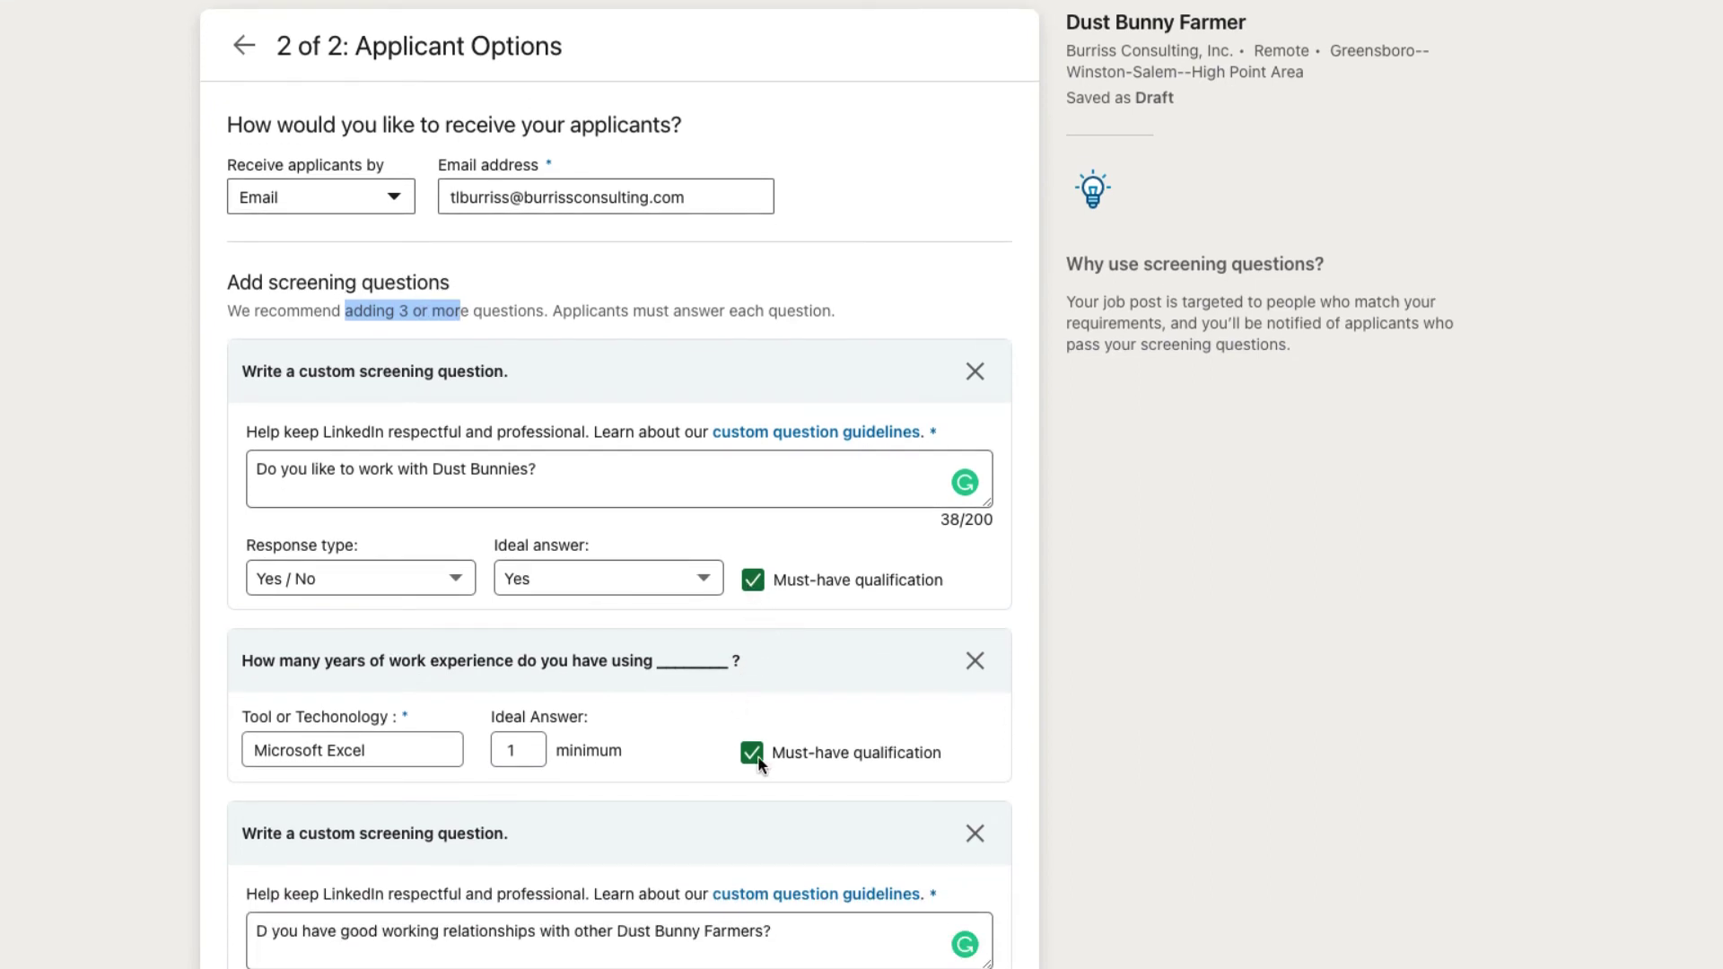
scroll(758, 765, down, 6)
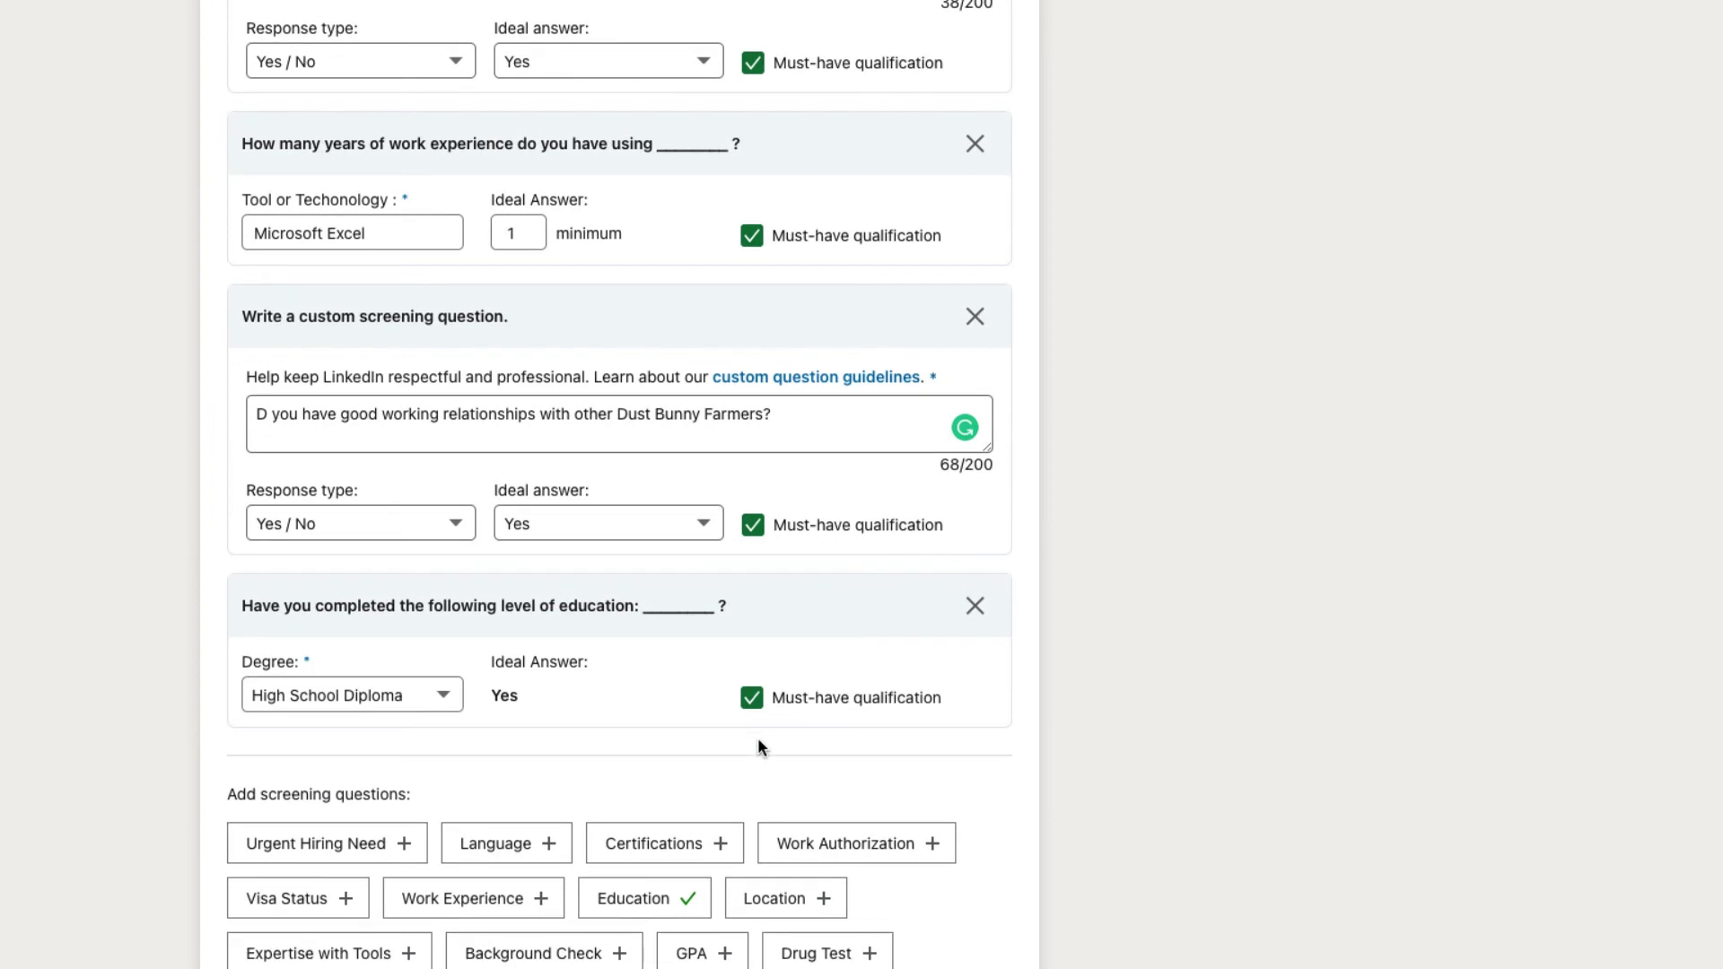
scroll(758, 747, down, 7)
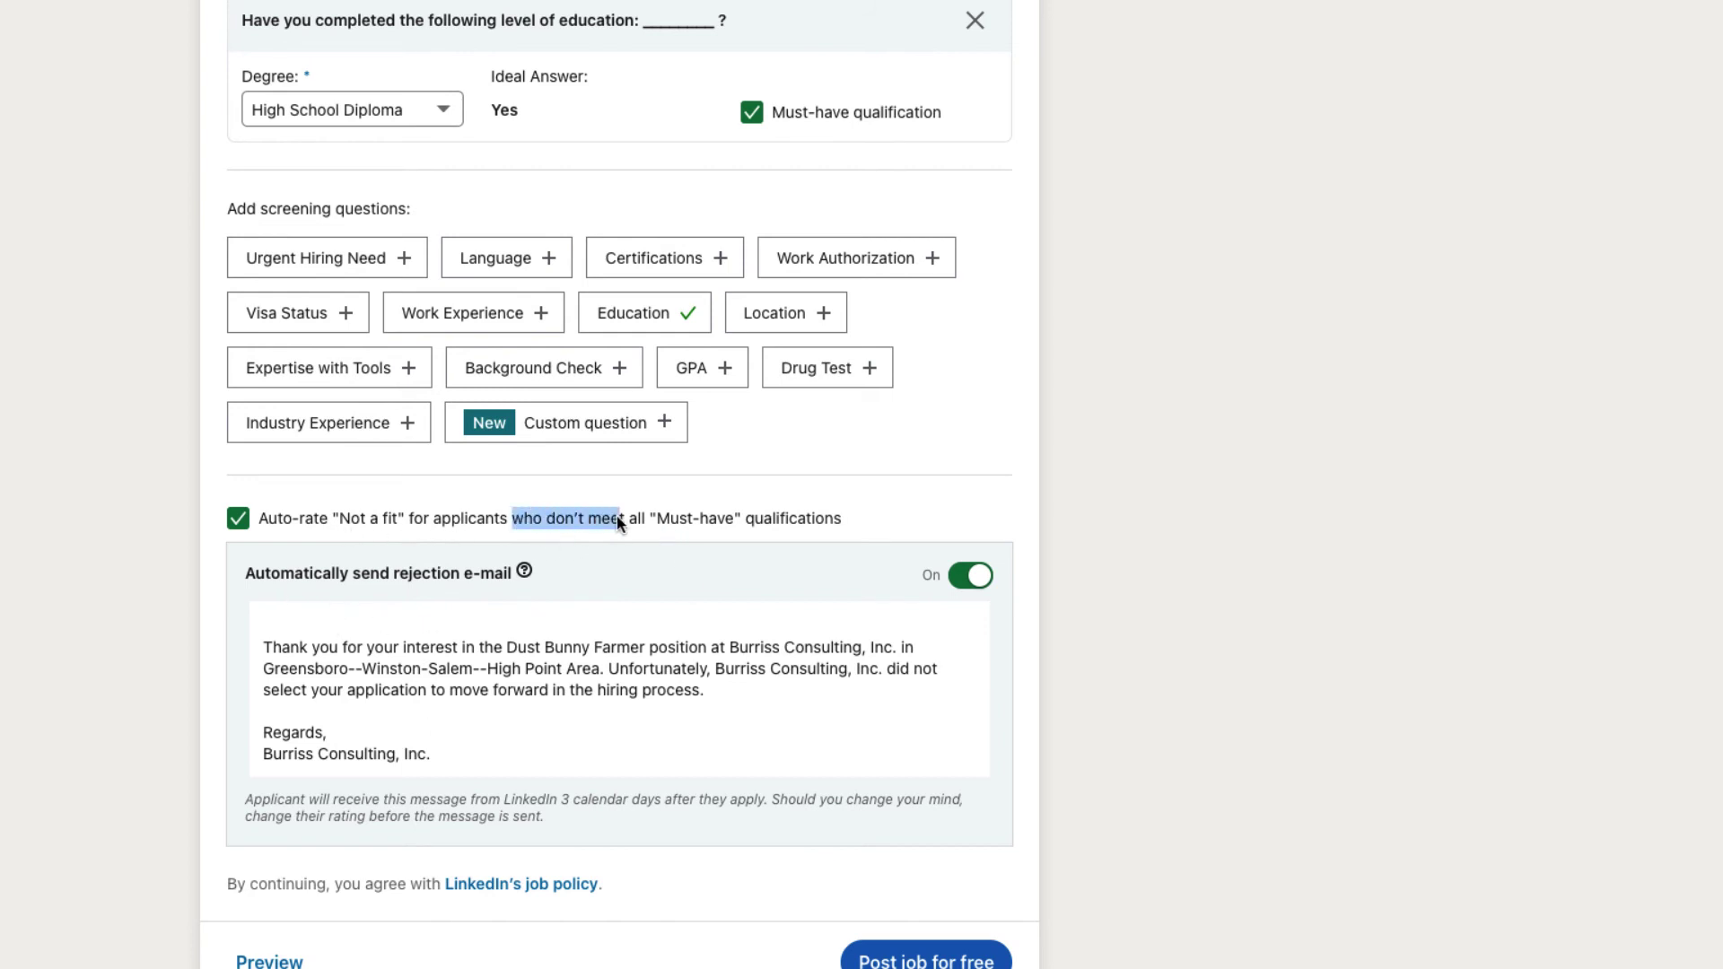
drag(617, 518, 801, 521)
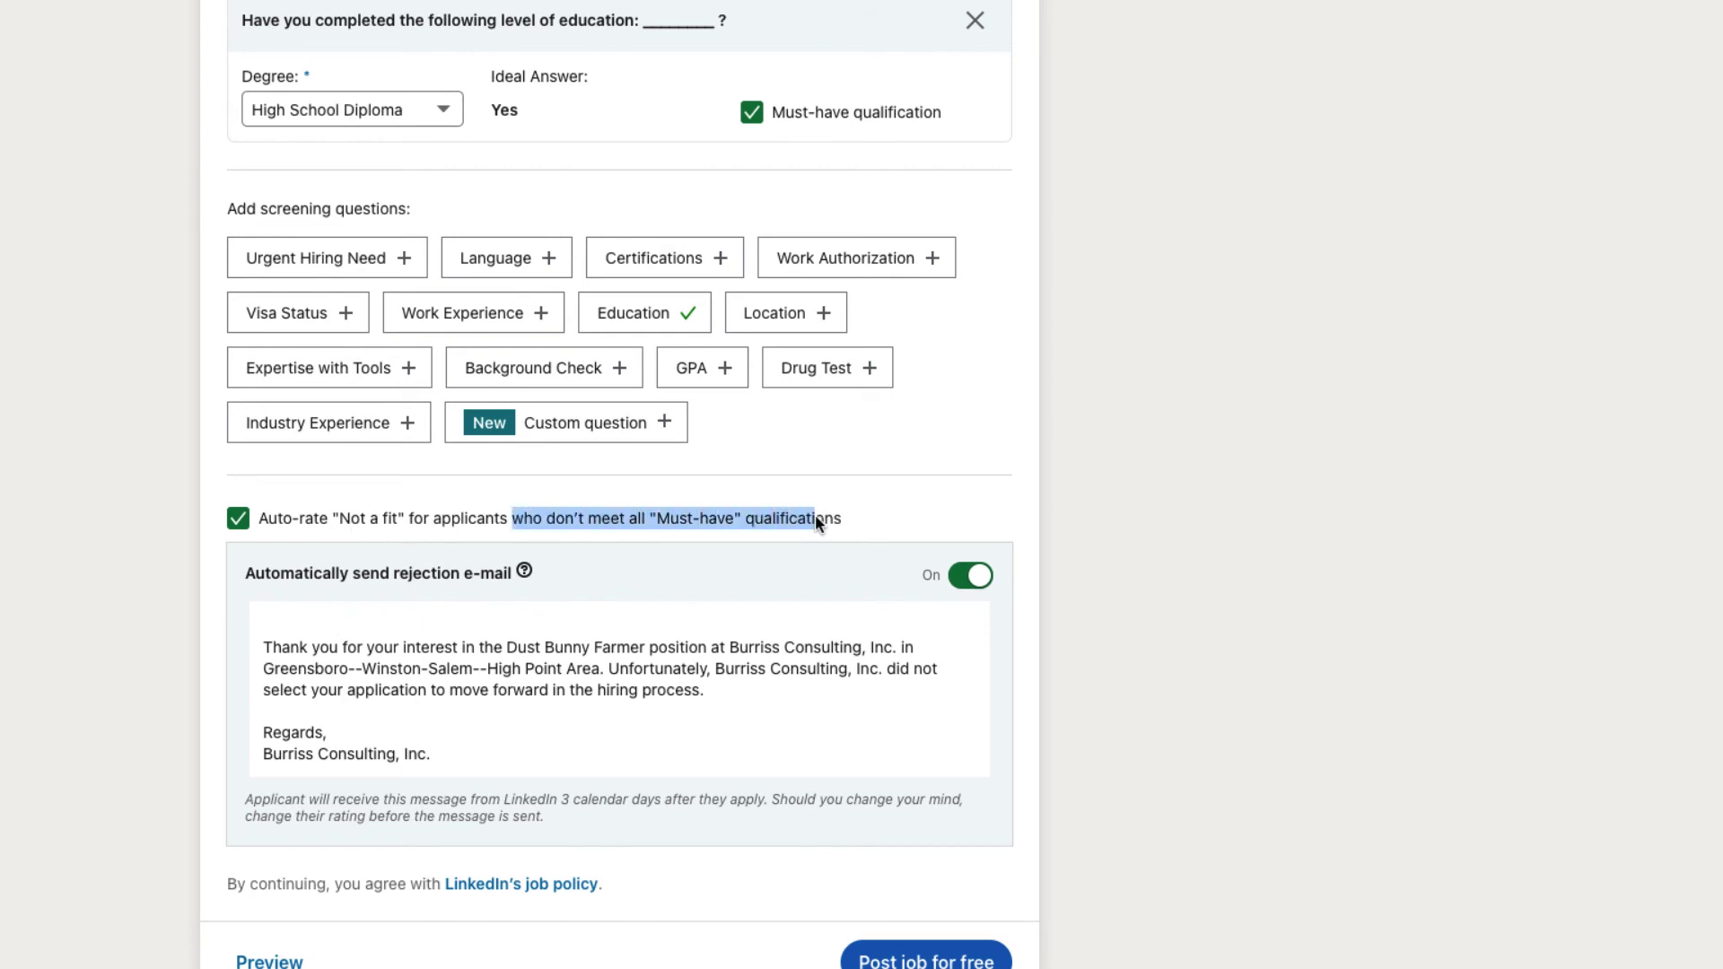
scroll(815, 523, up, 8)
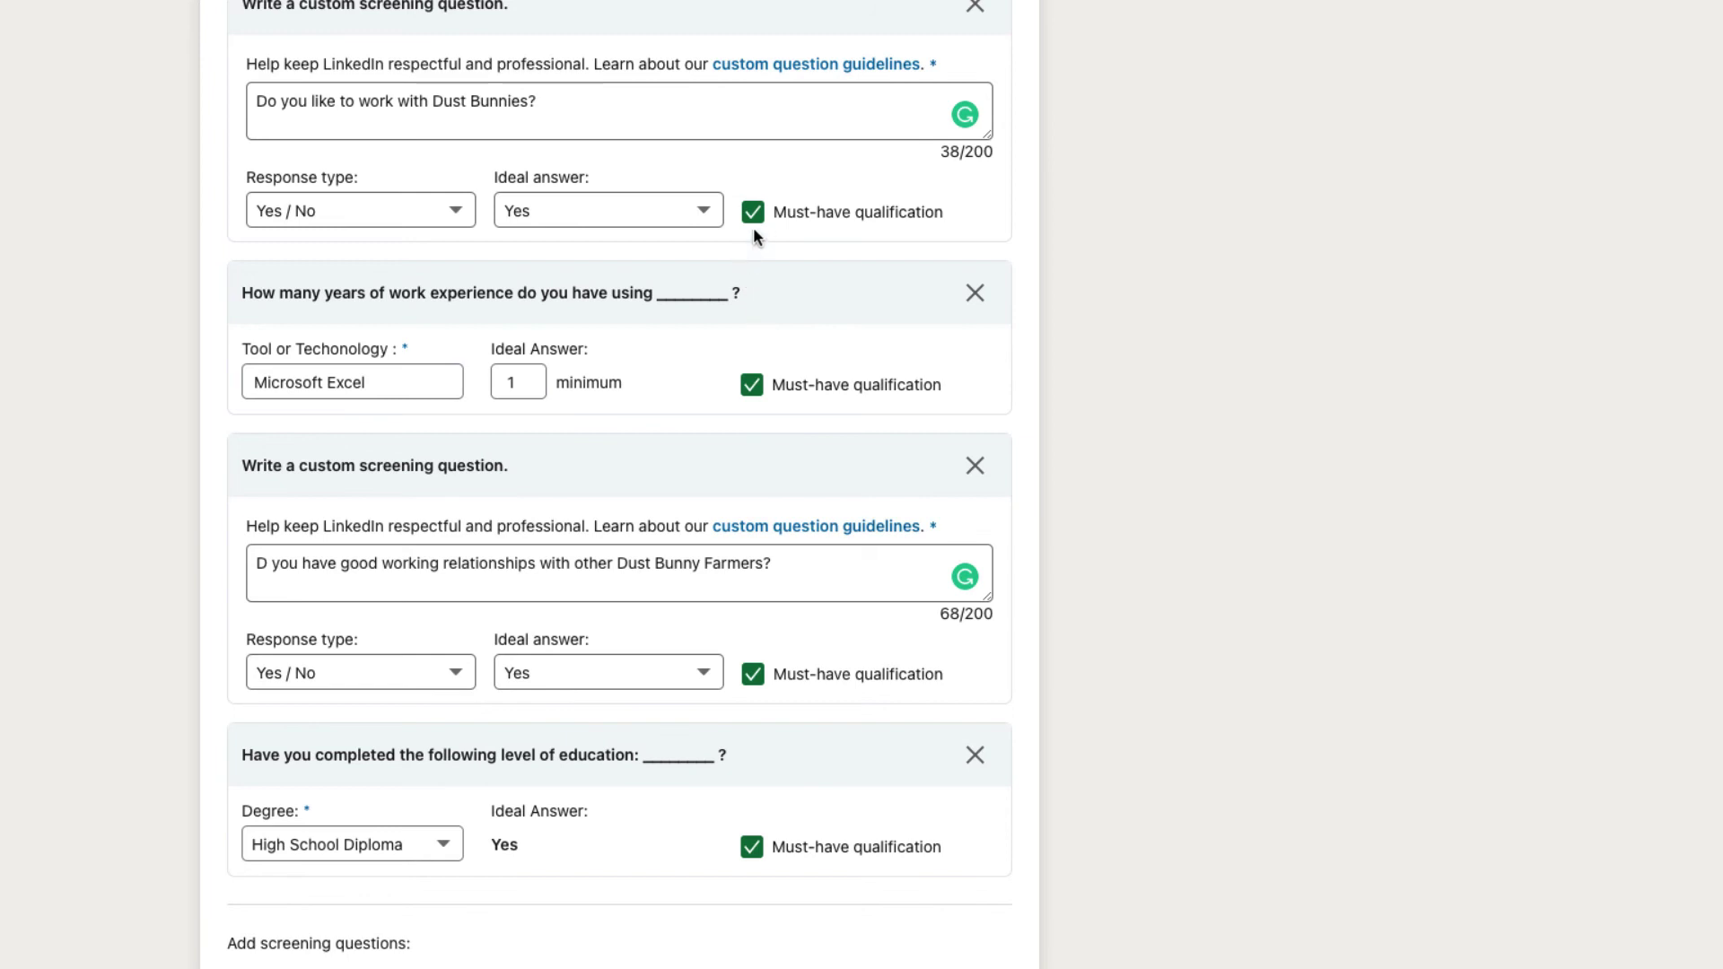
scroll(778, 805, down, 2)
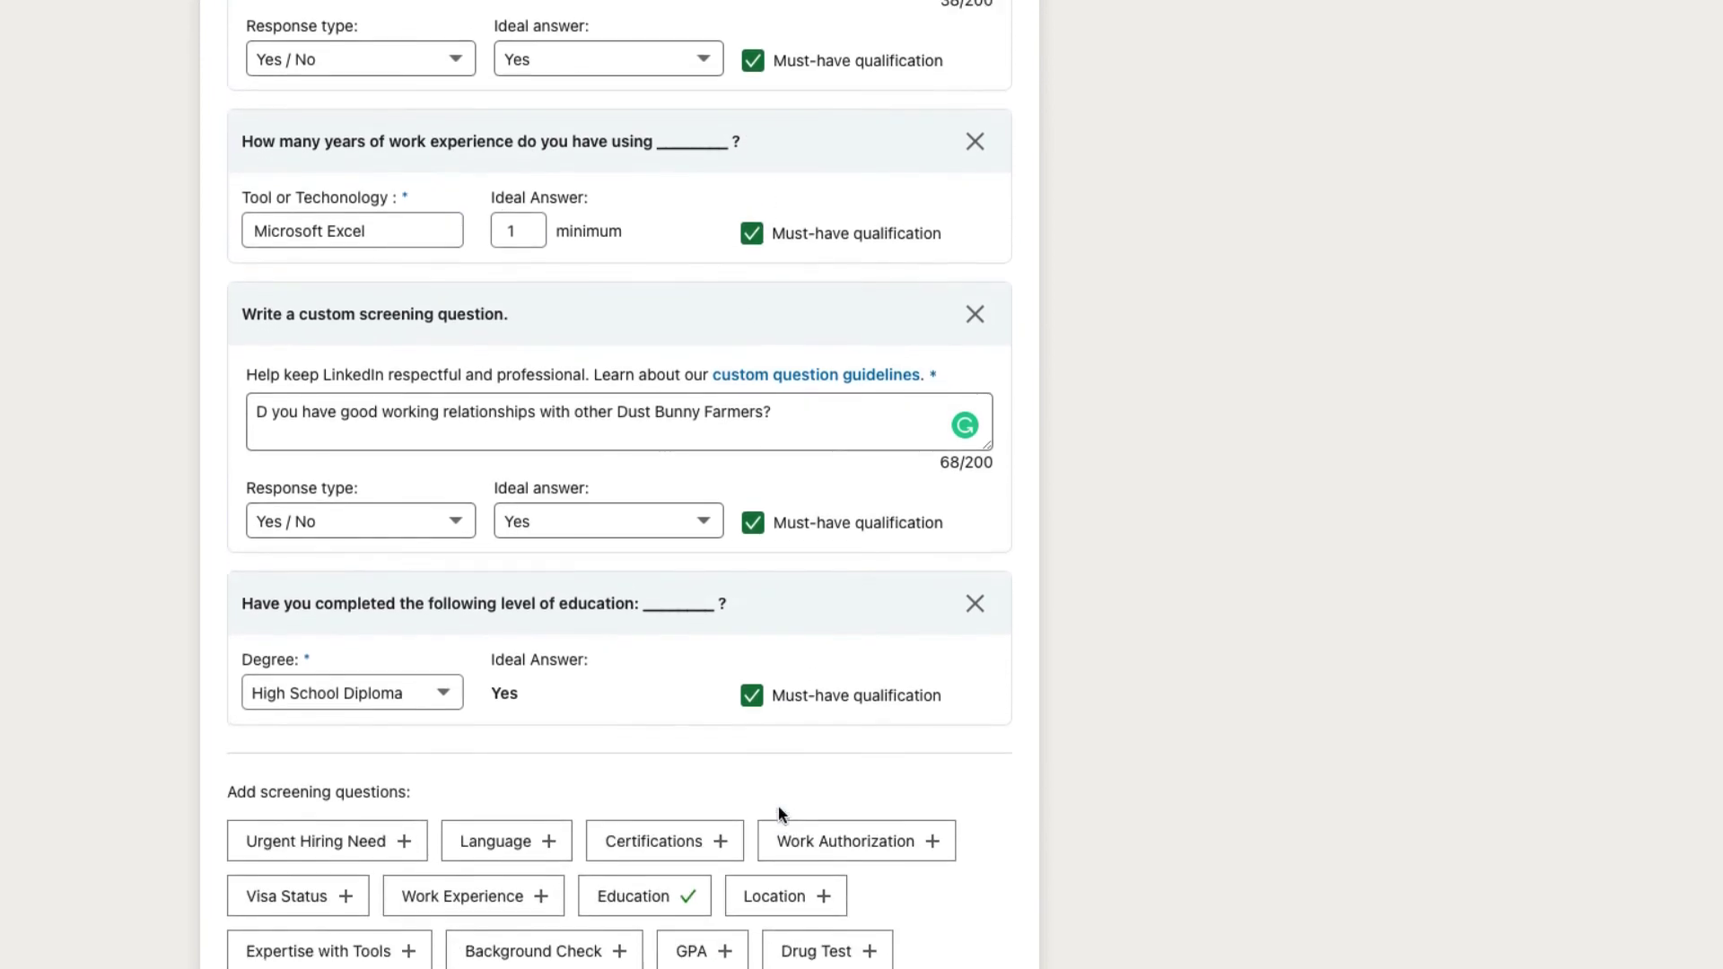
scroll(763, 601, up, 1)
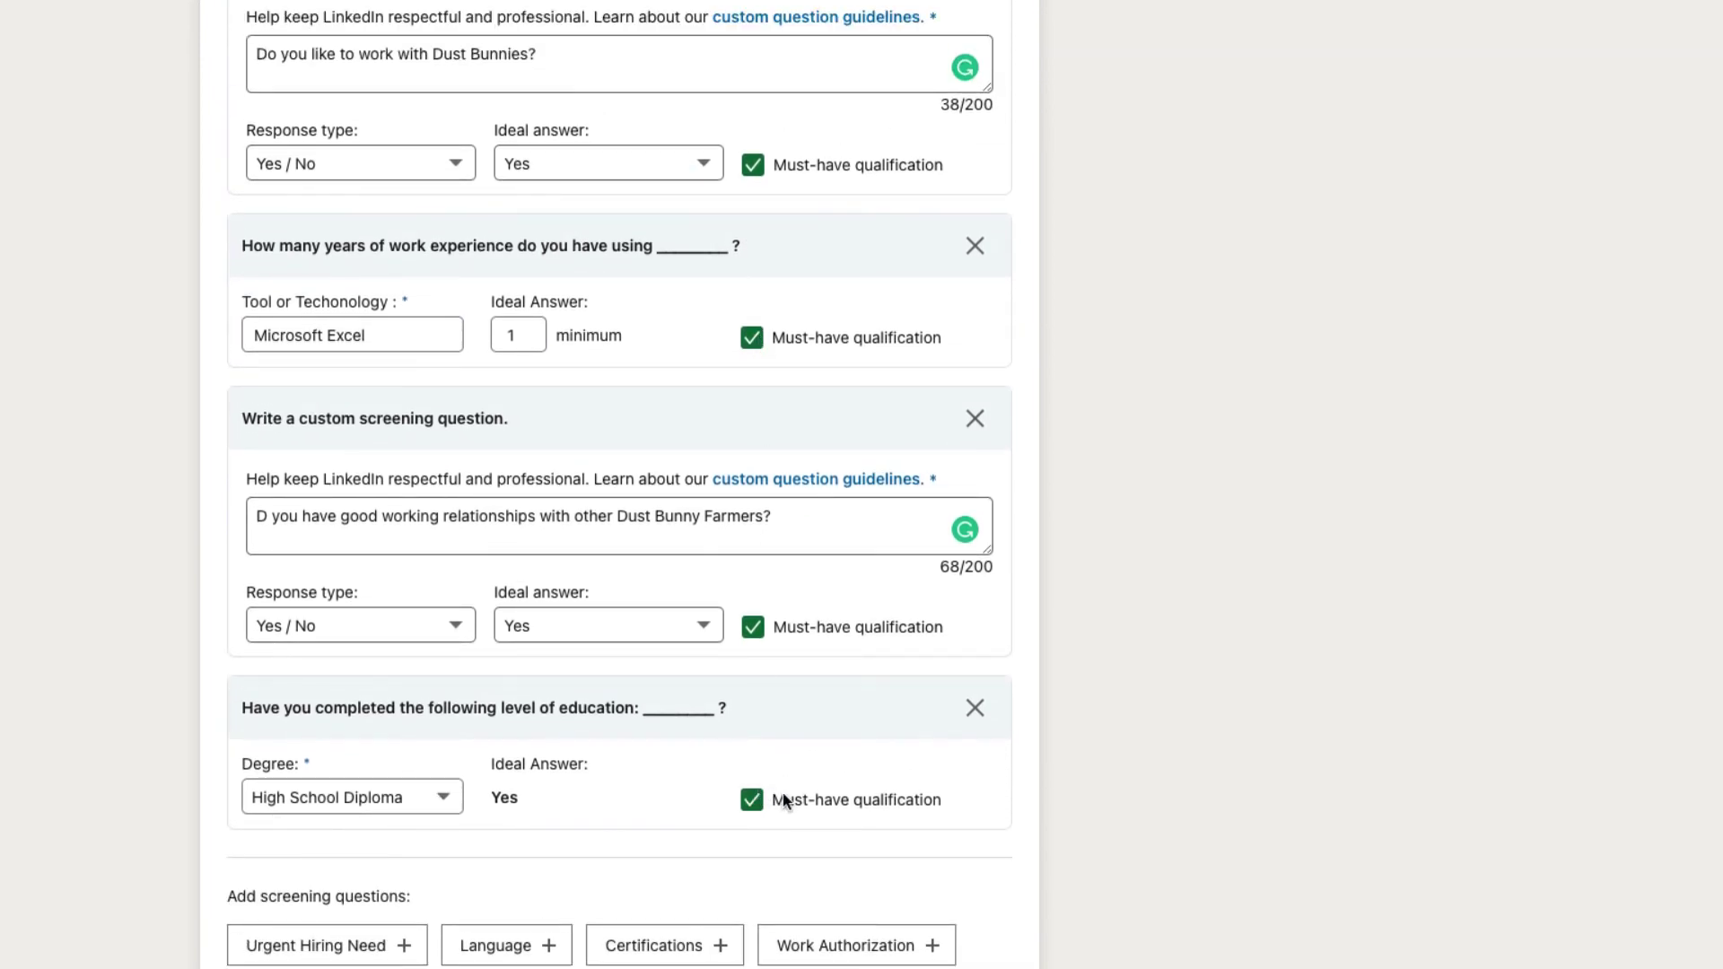
scroll(797, 799, down, 3)
scroll(798, 797, down, 3)
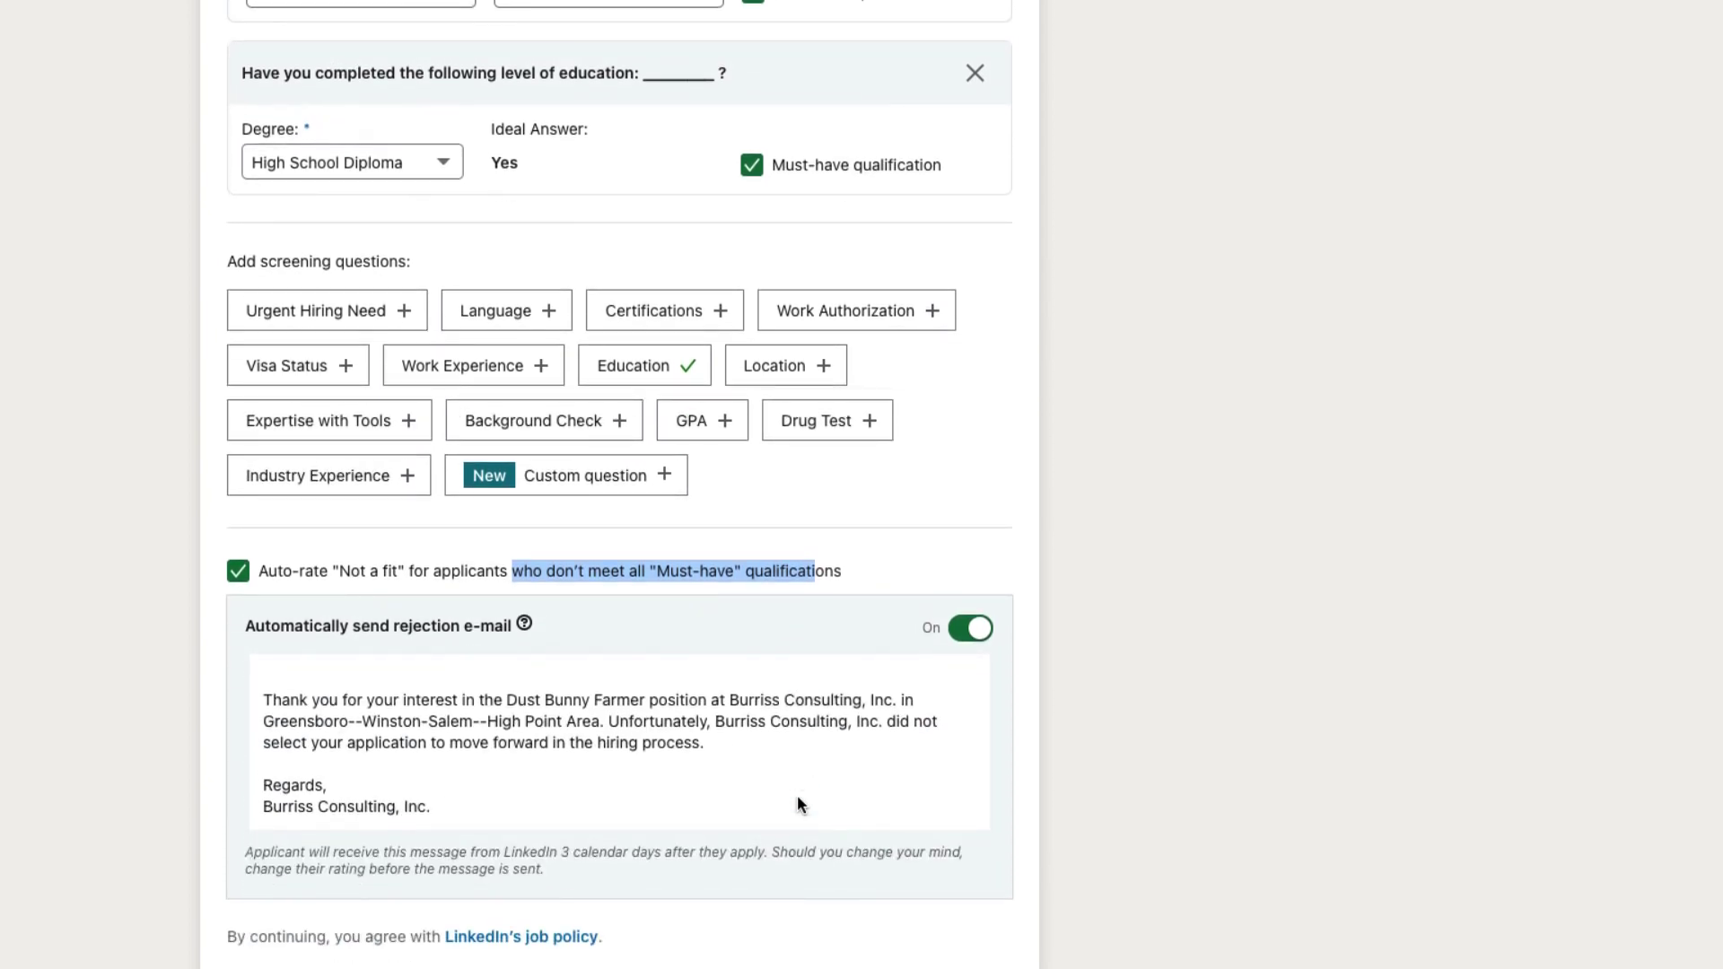
scroll(797, 795, down, 2)
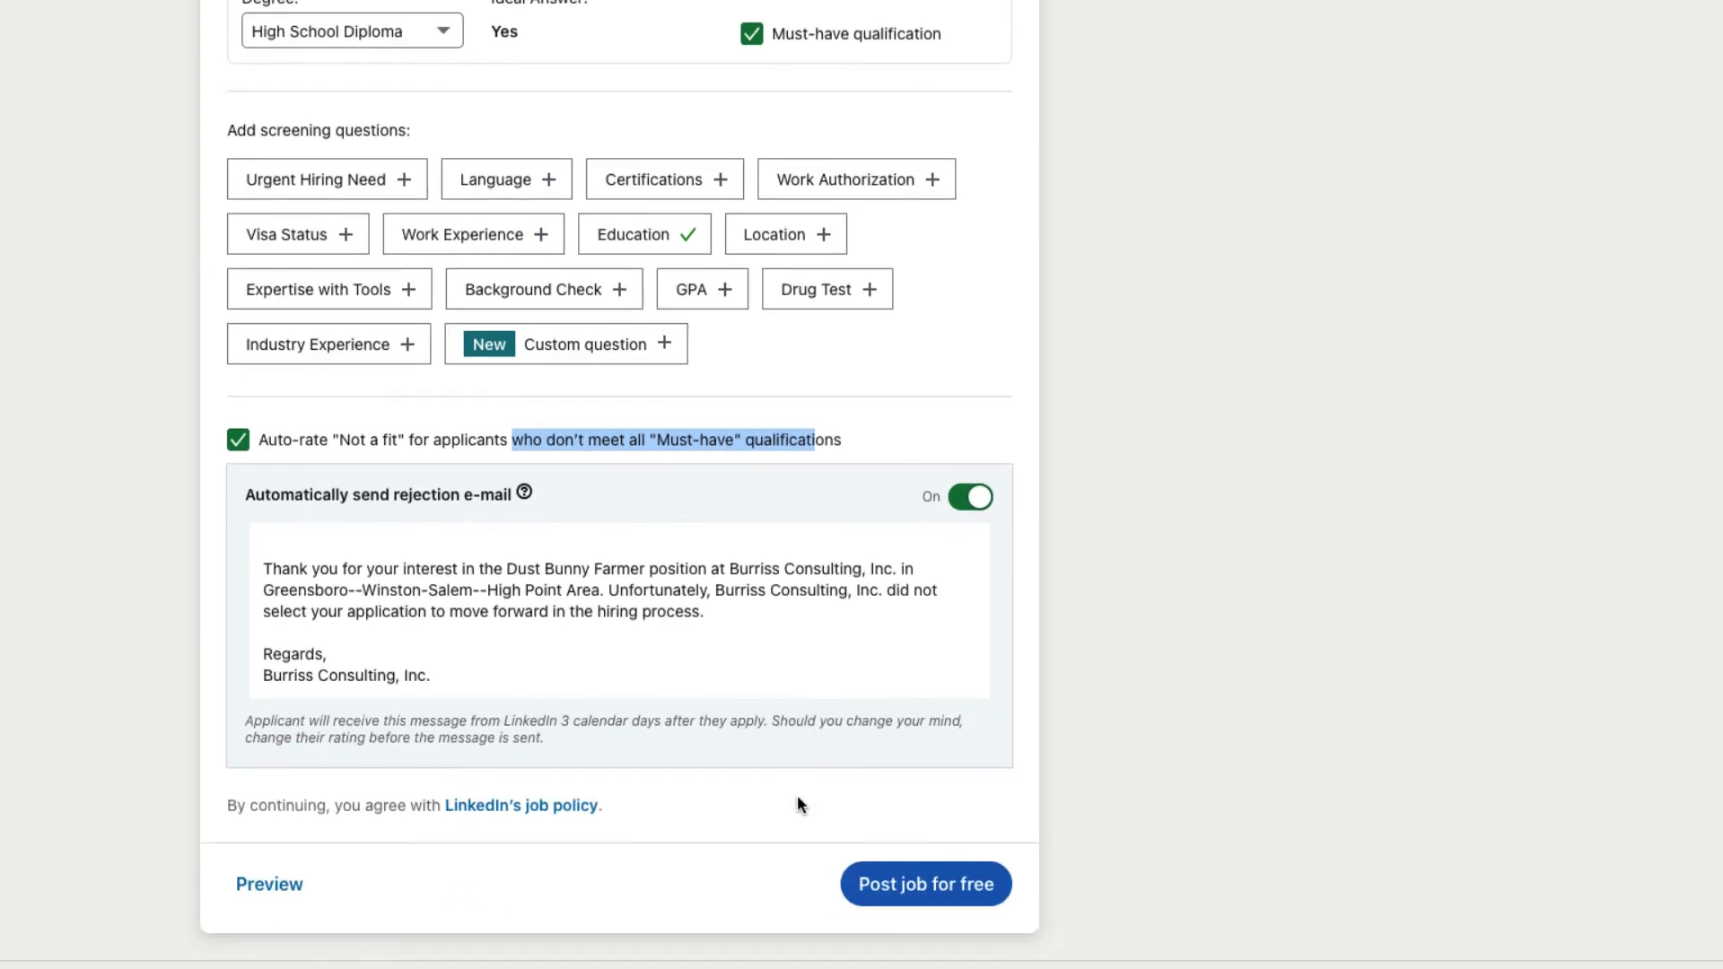
Step: Preview the Dust Bunny Farmer post, then publish it for free with the free, unpromoted listing
click(244, 894)
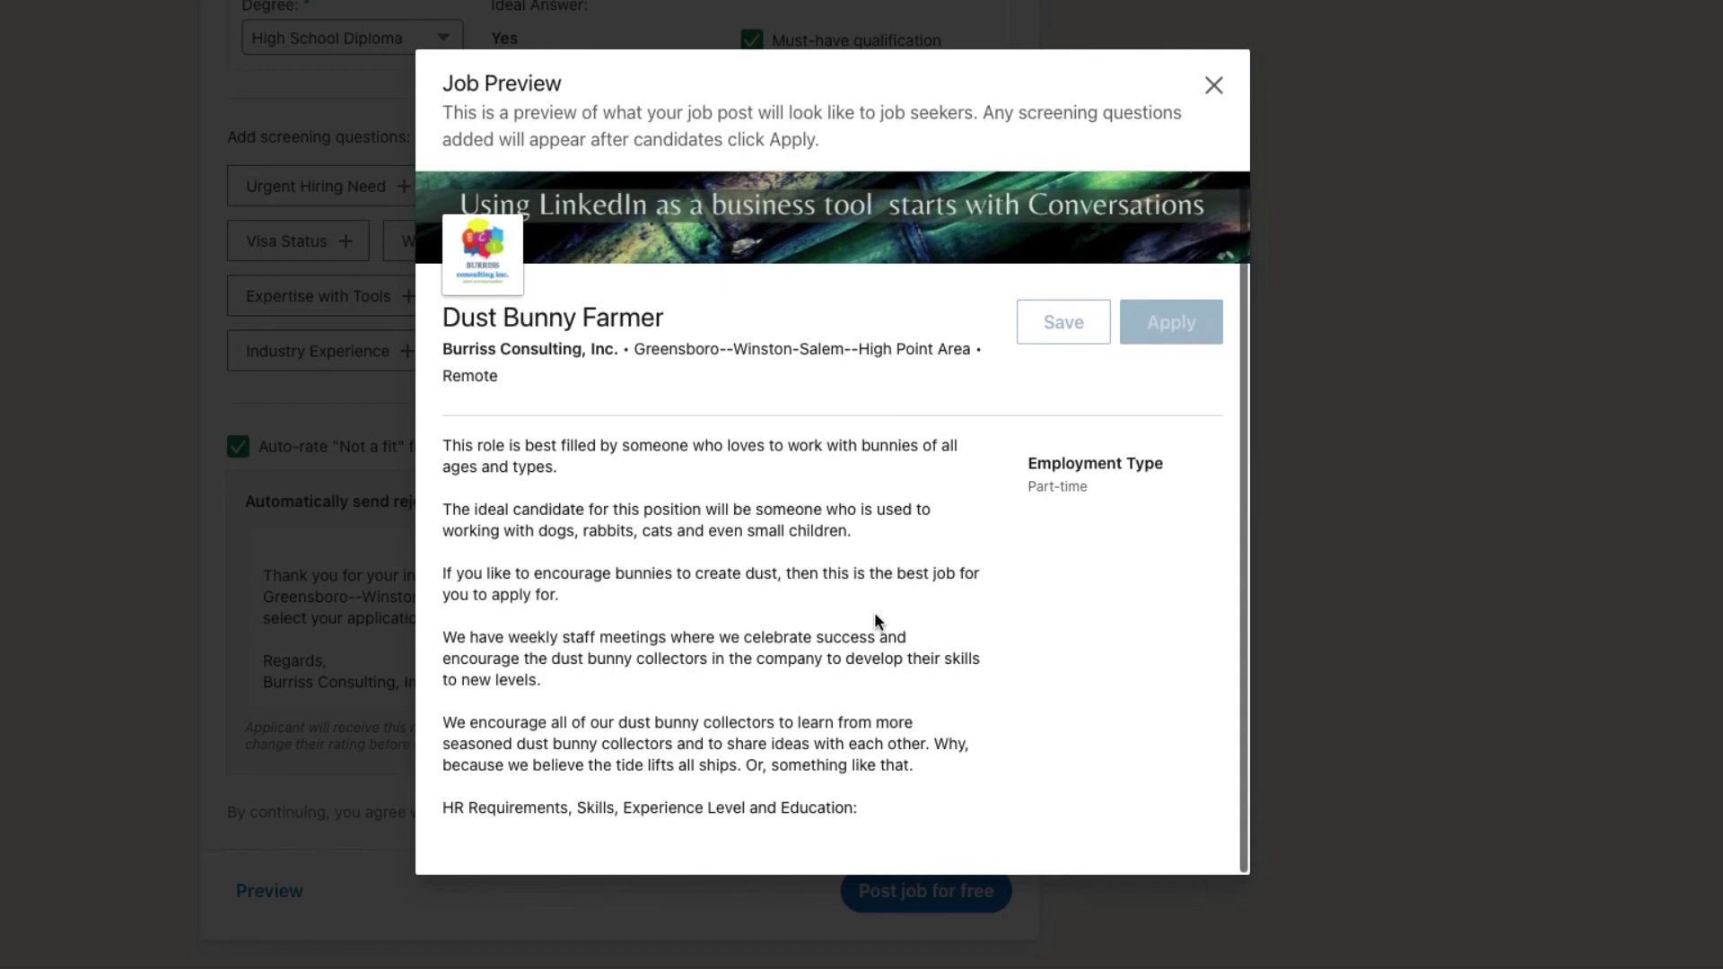
click(1212, 85)
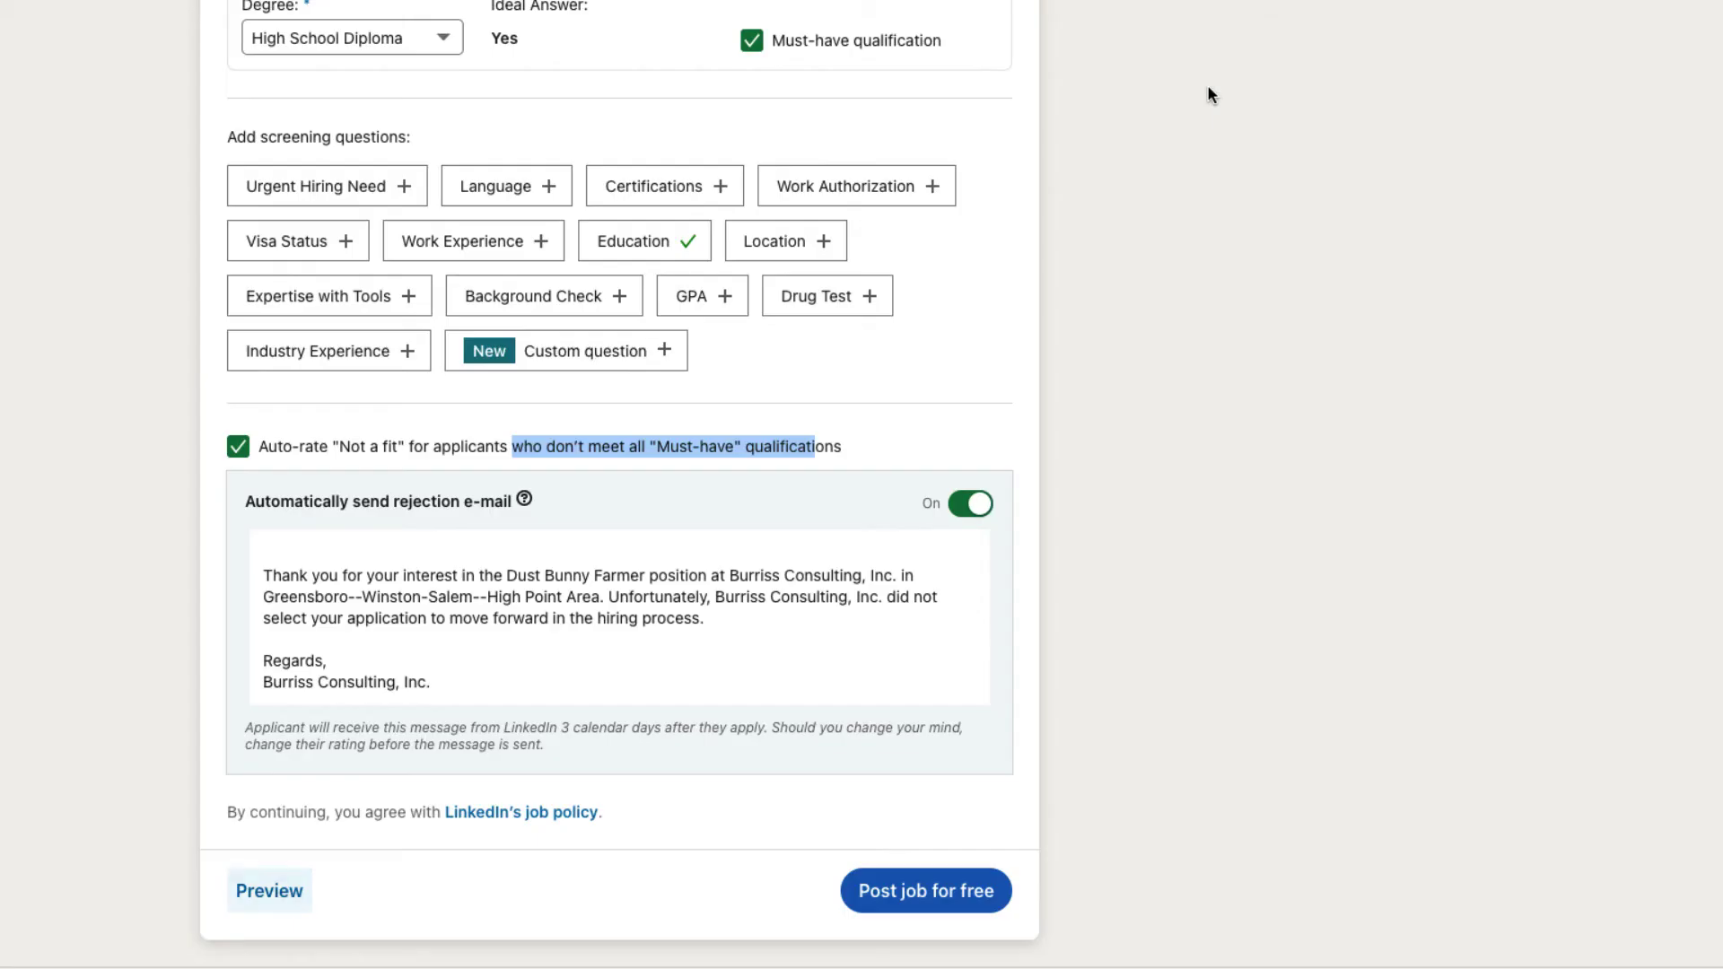
click(920, 892)
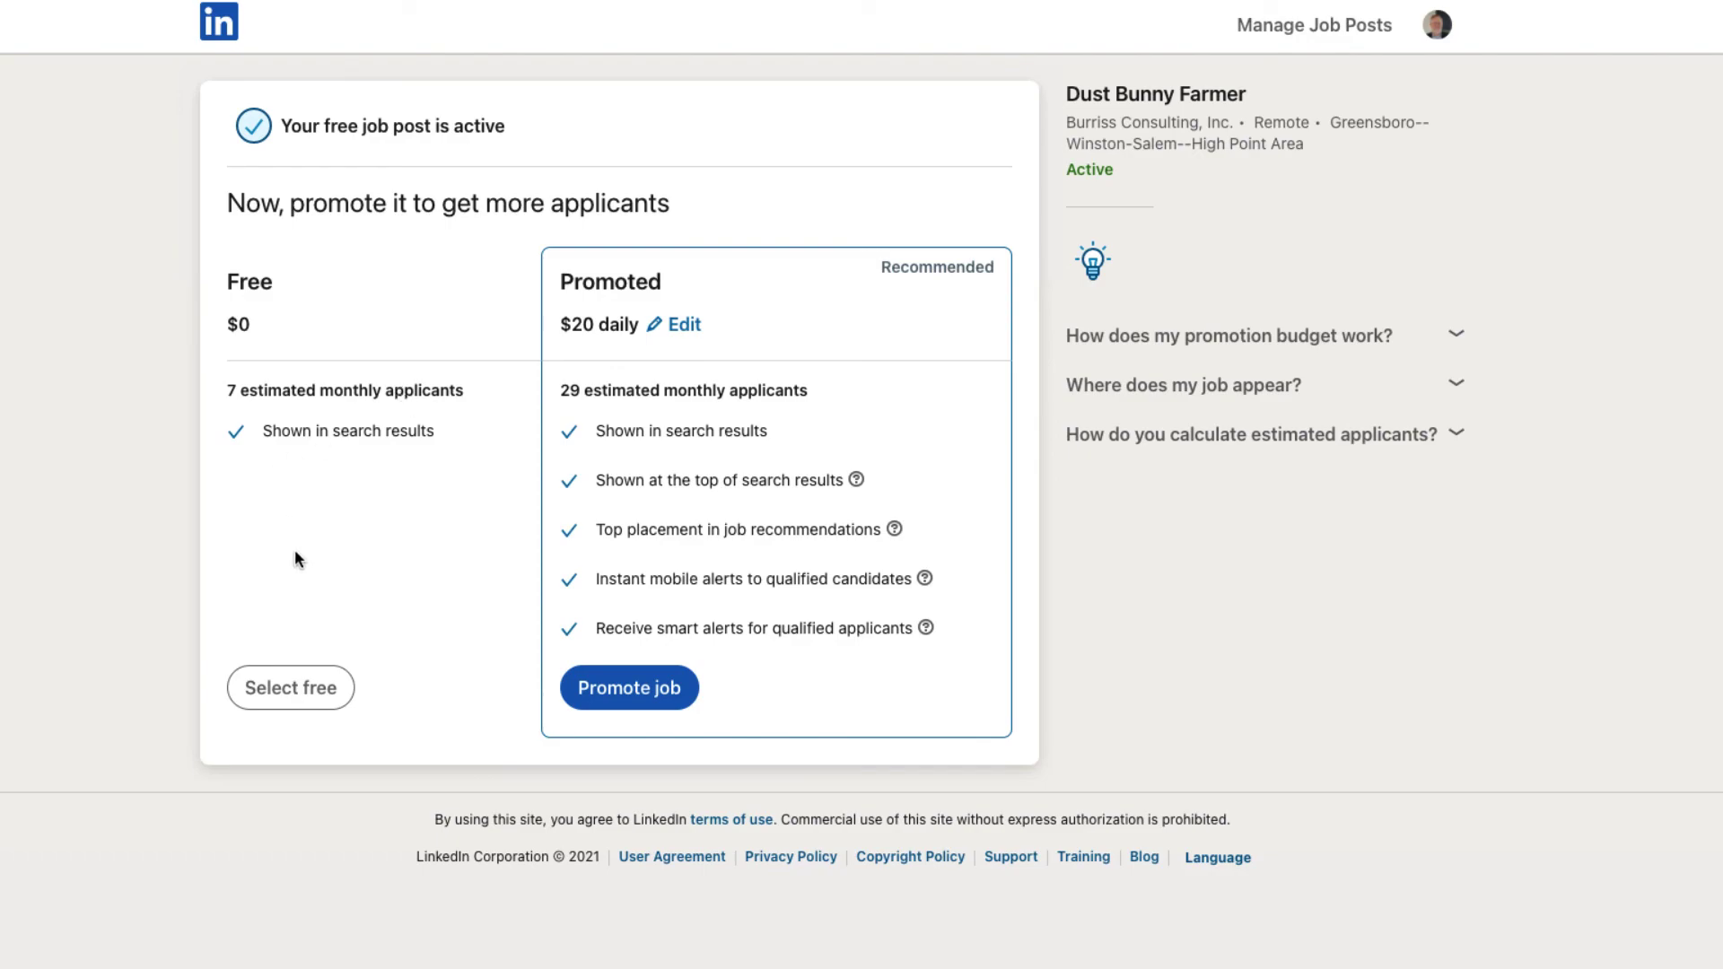
click(293, 693)
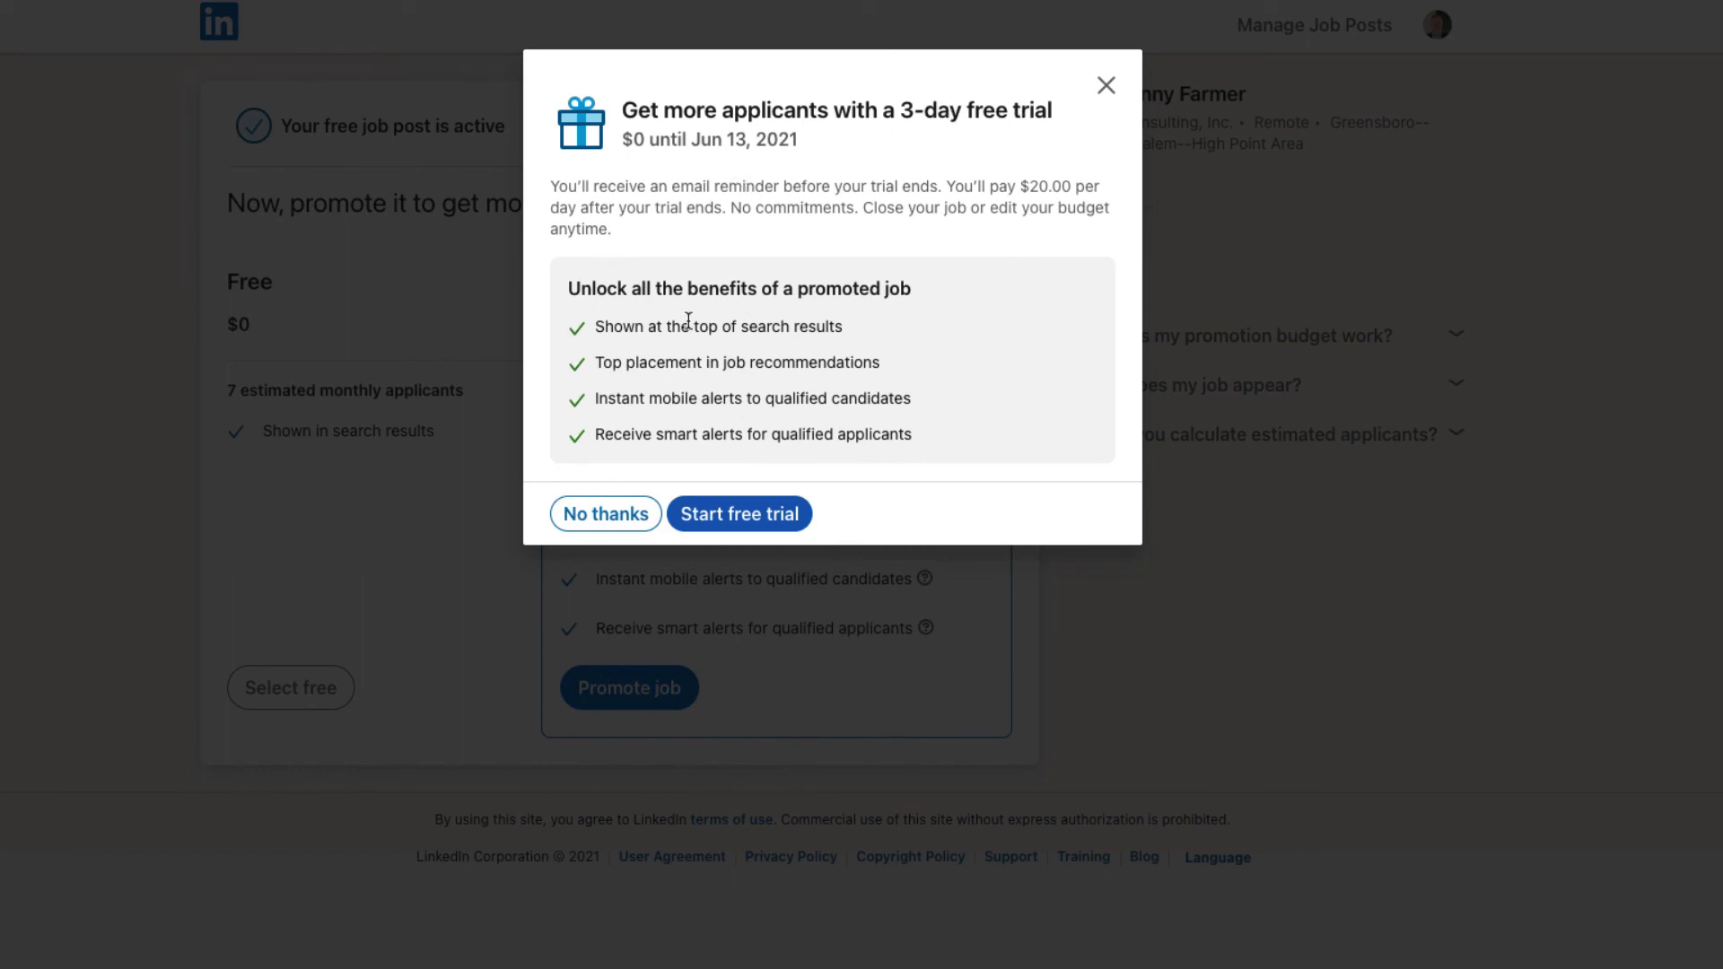
Step: Decline the 3-day promotion trial, look over 'Improve your job post', and return to the home feed
click(606, 515)
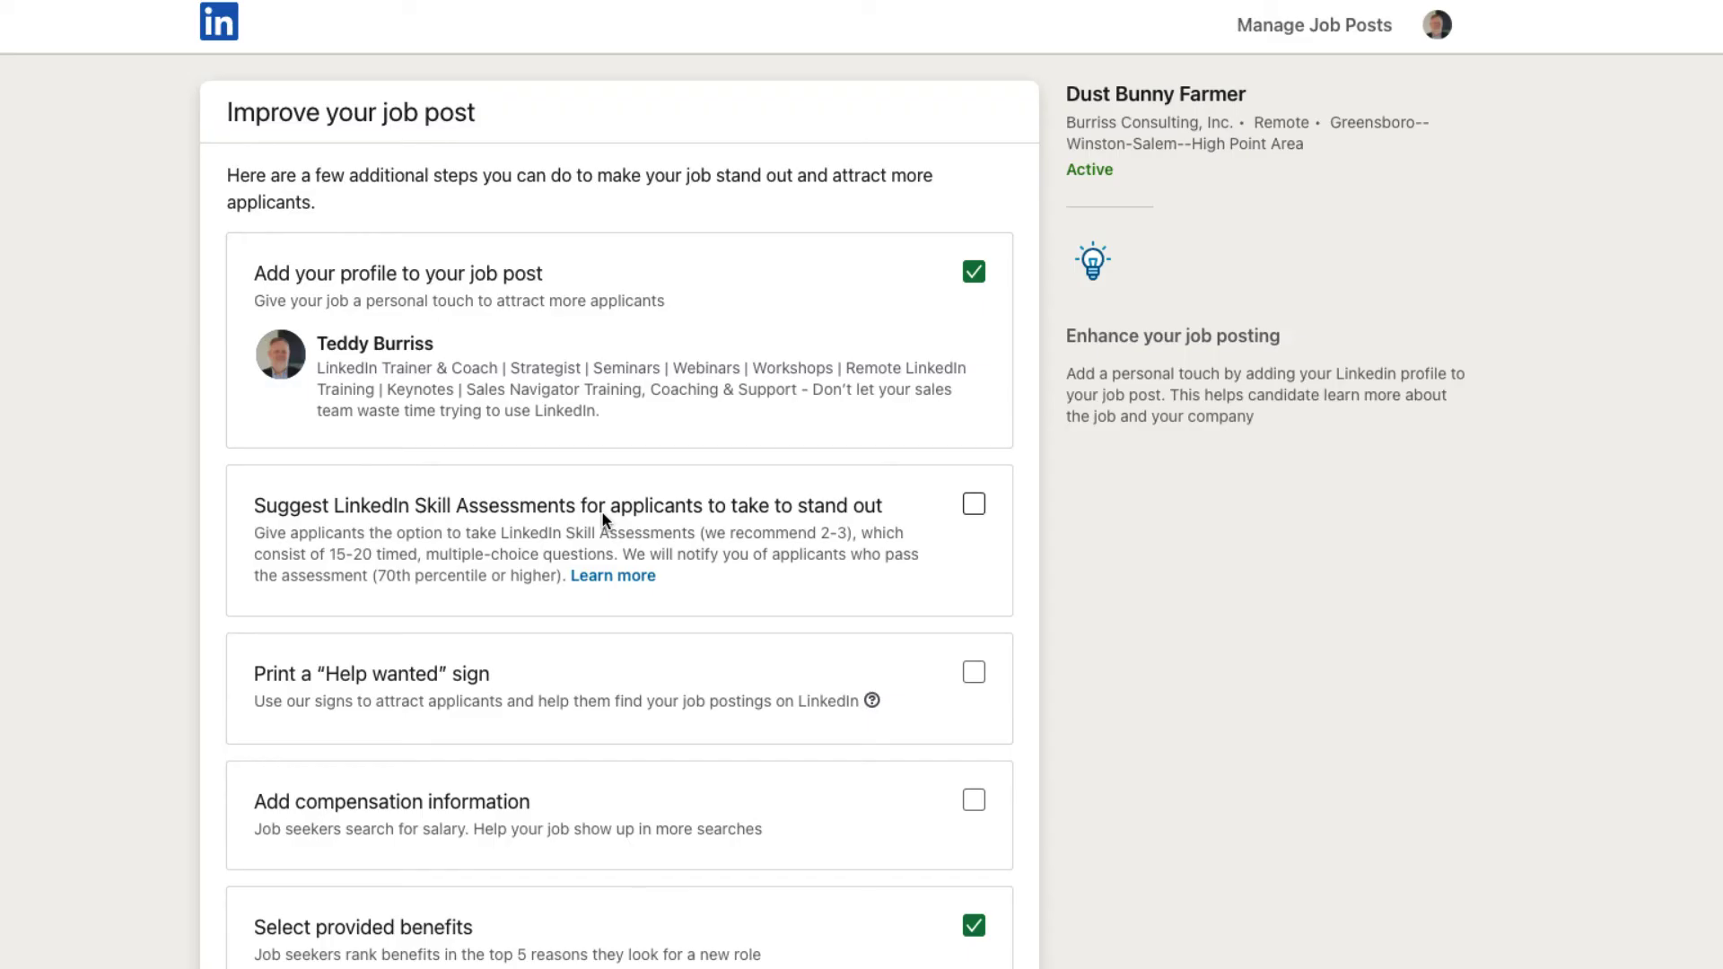
scroll(601, 509, down, 4)
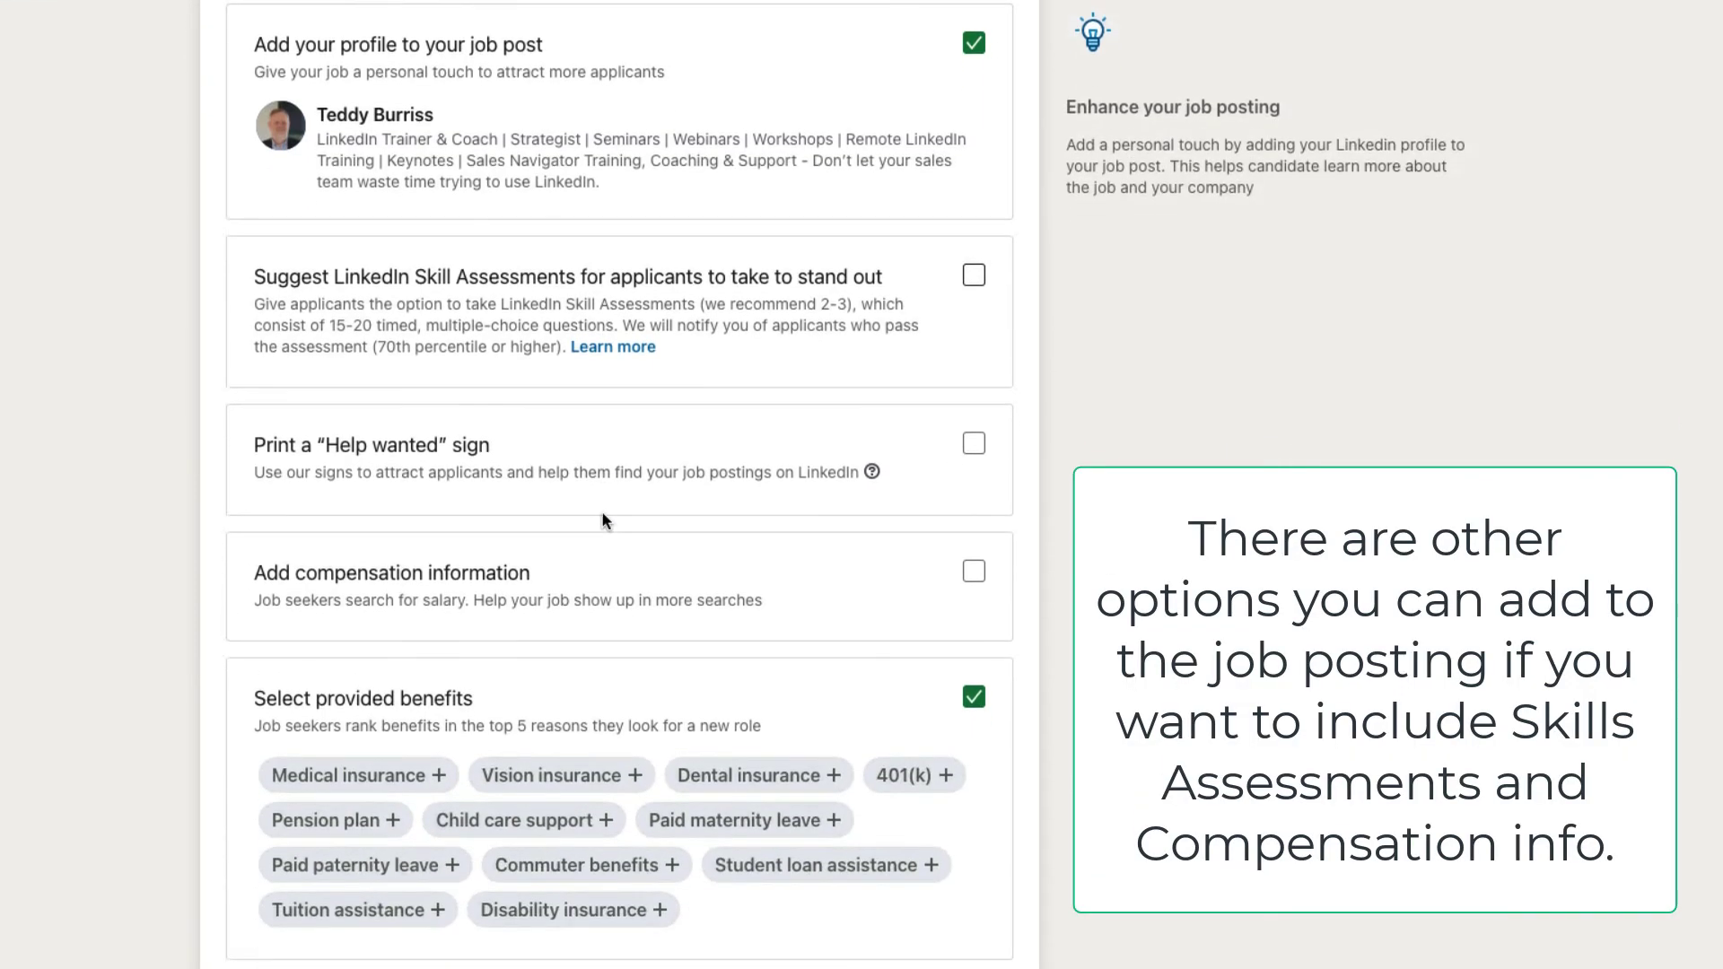
scroll(923, 772, up, 4)
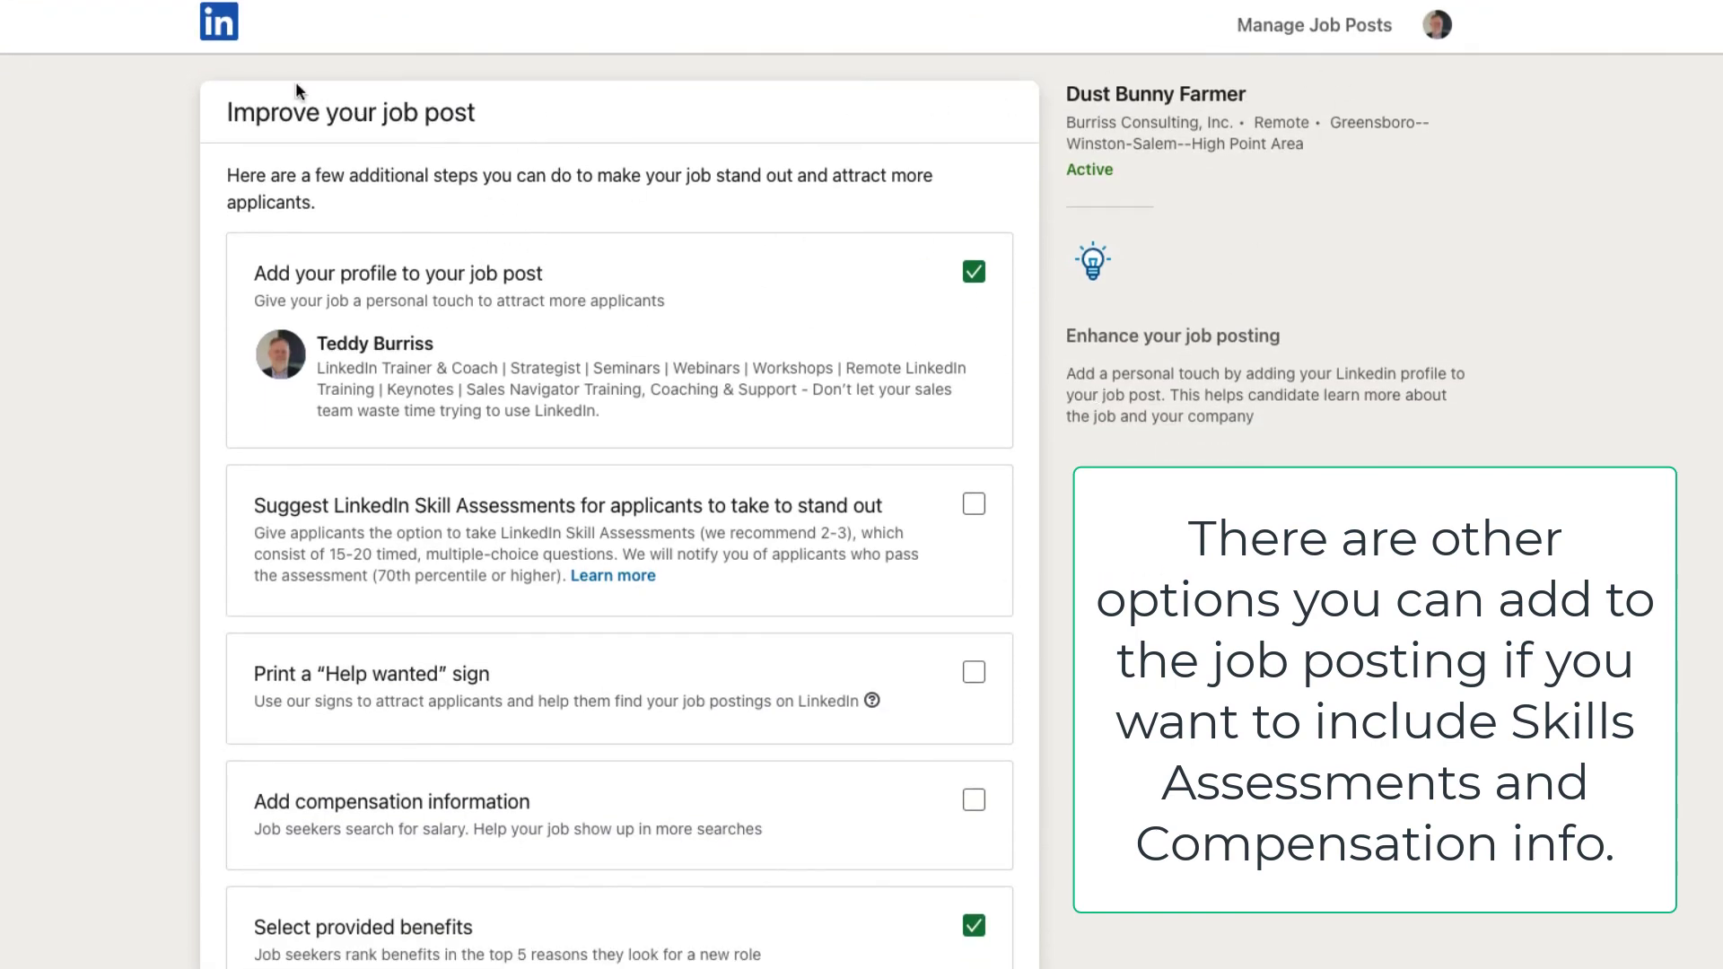
click(219, 27)
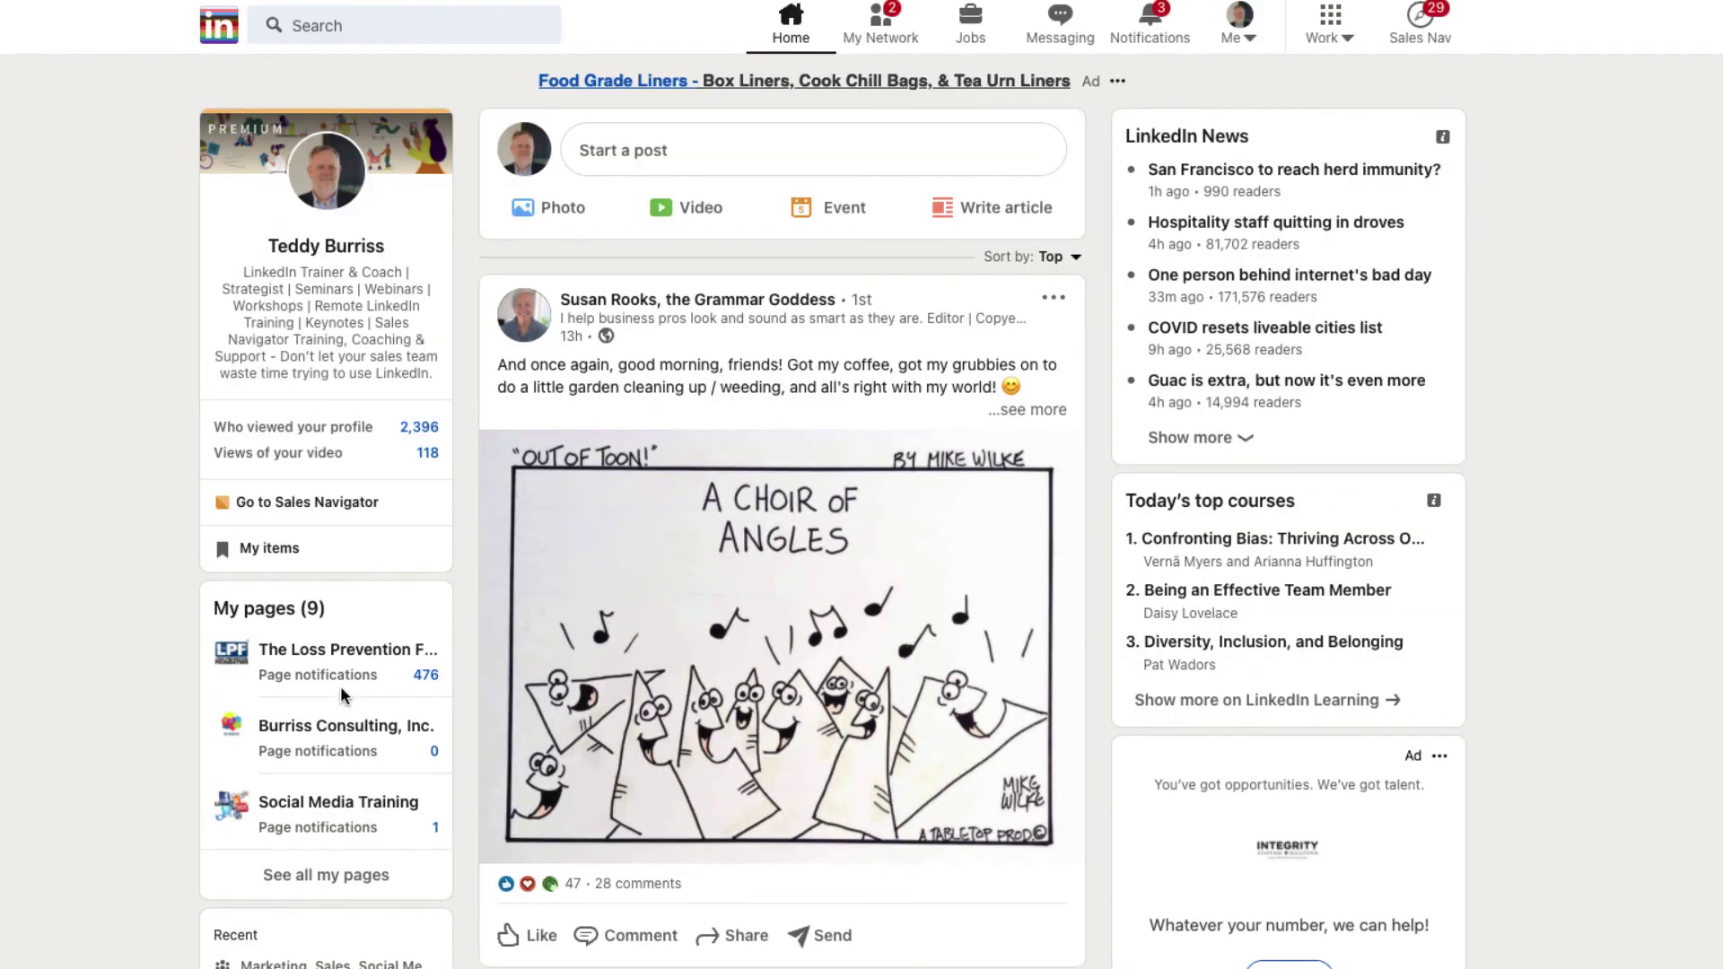
Step: On Burriss Consulting, Inc.'s Jobs tab, open the Dust Bunny Farmer card under Recently posted jobs
click(341, 721)
click(1392, 88)
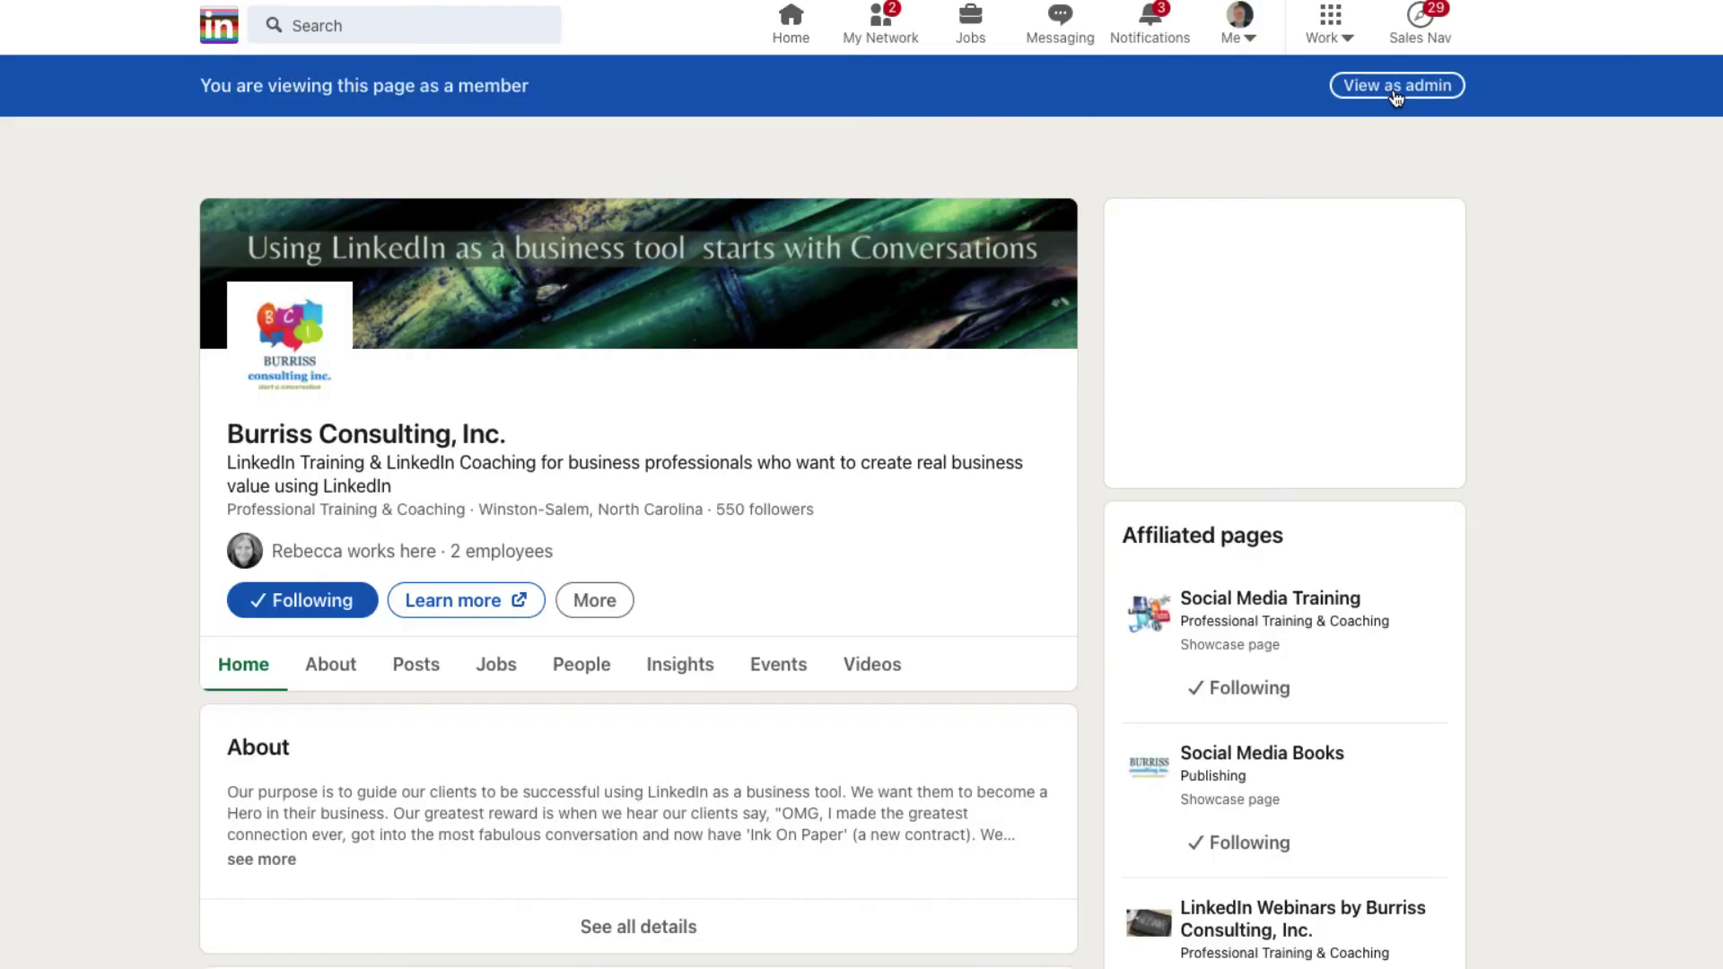
click(499, 666)
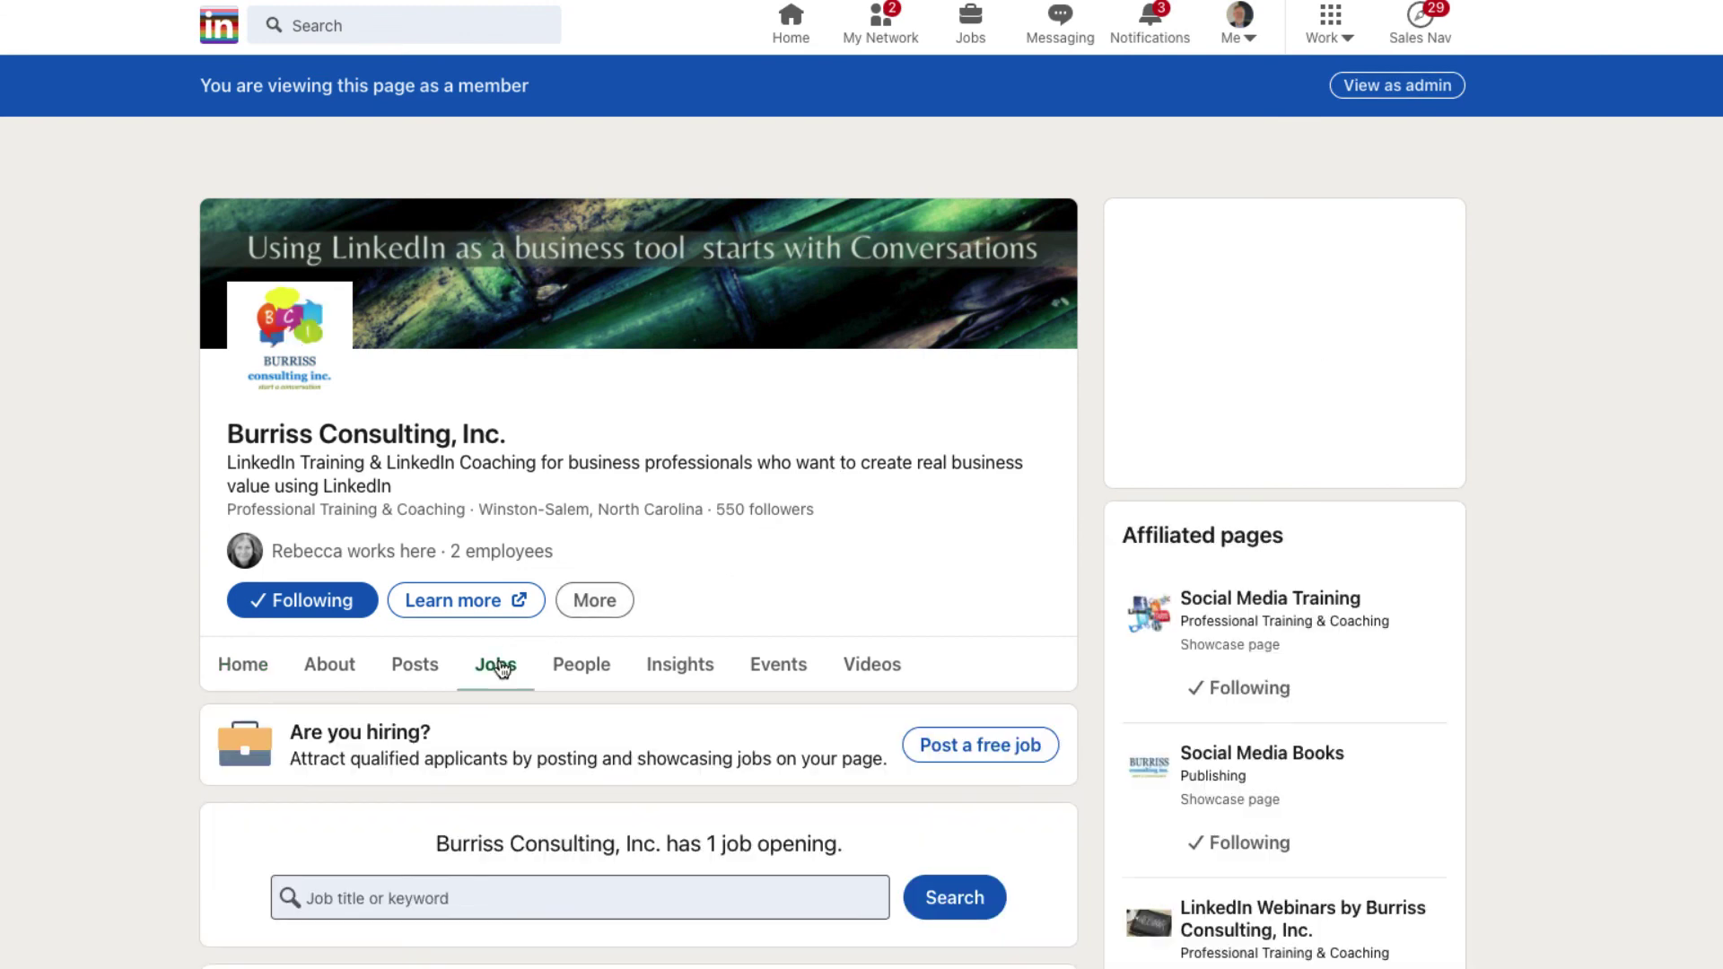
scroll(500, 669, down, 5)
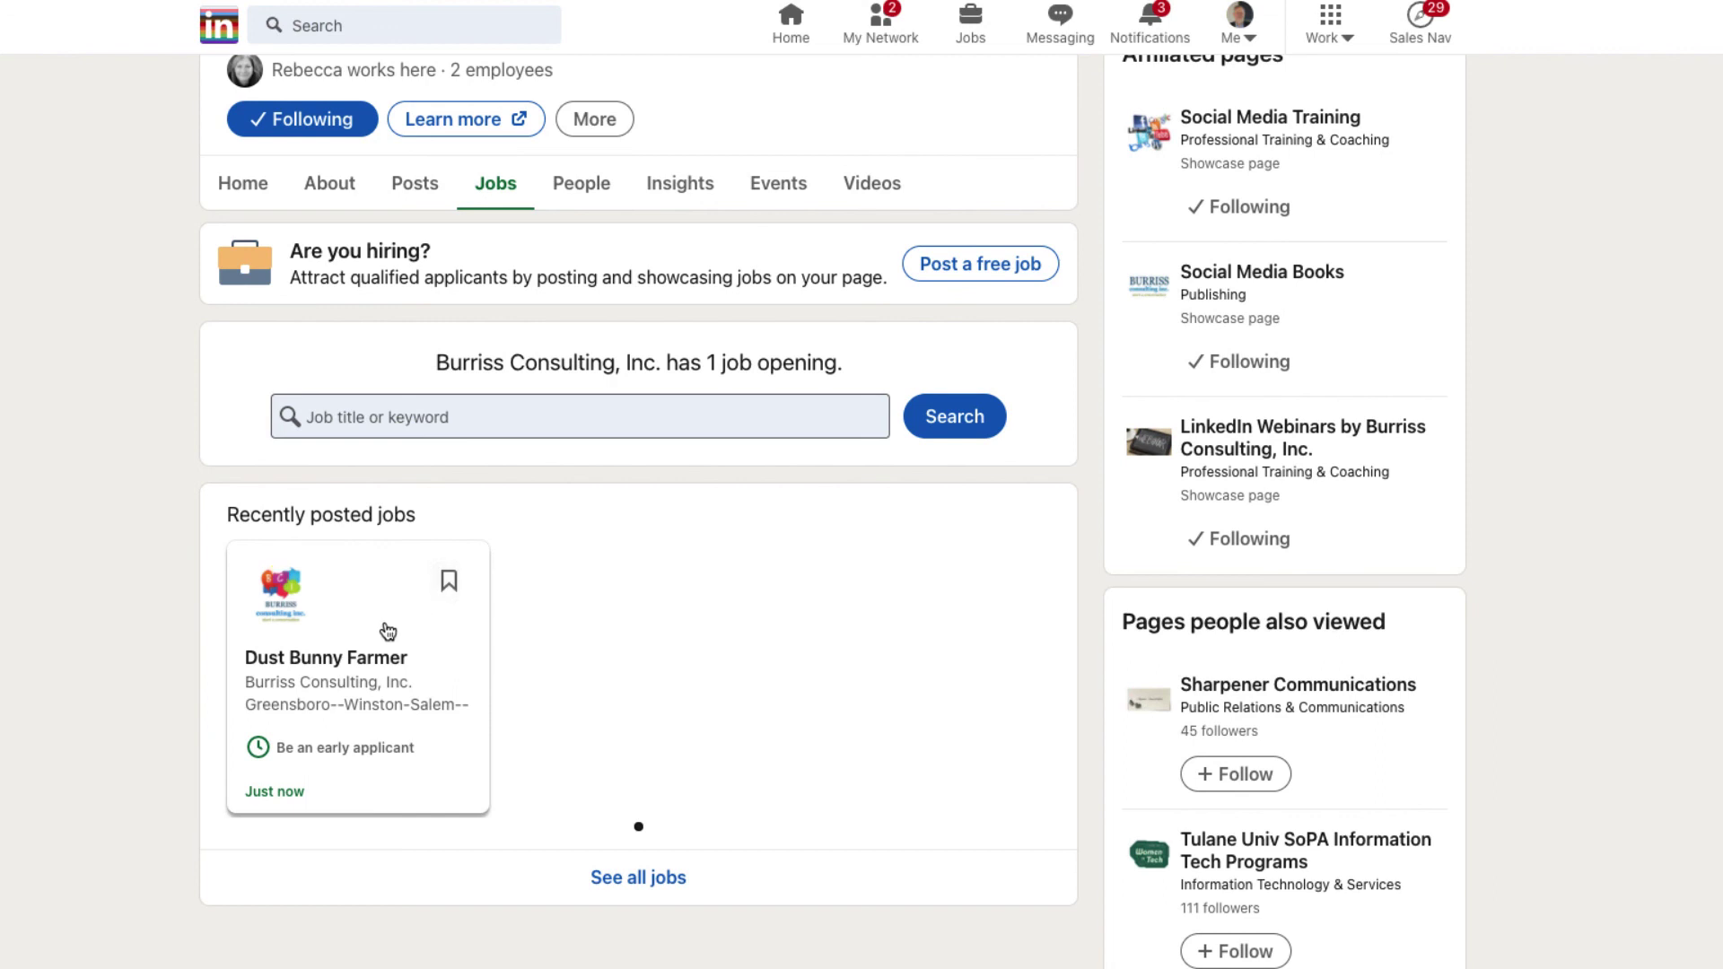
click(333, 655)
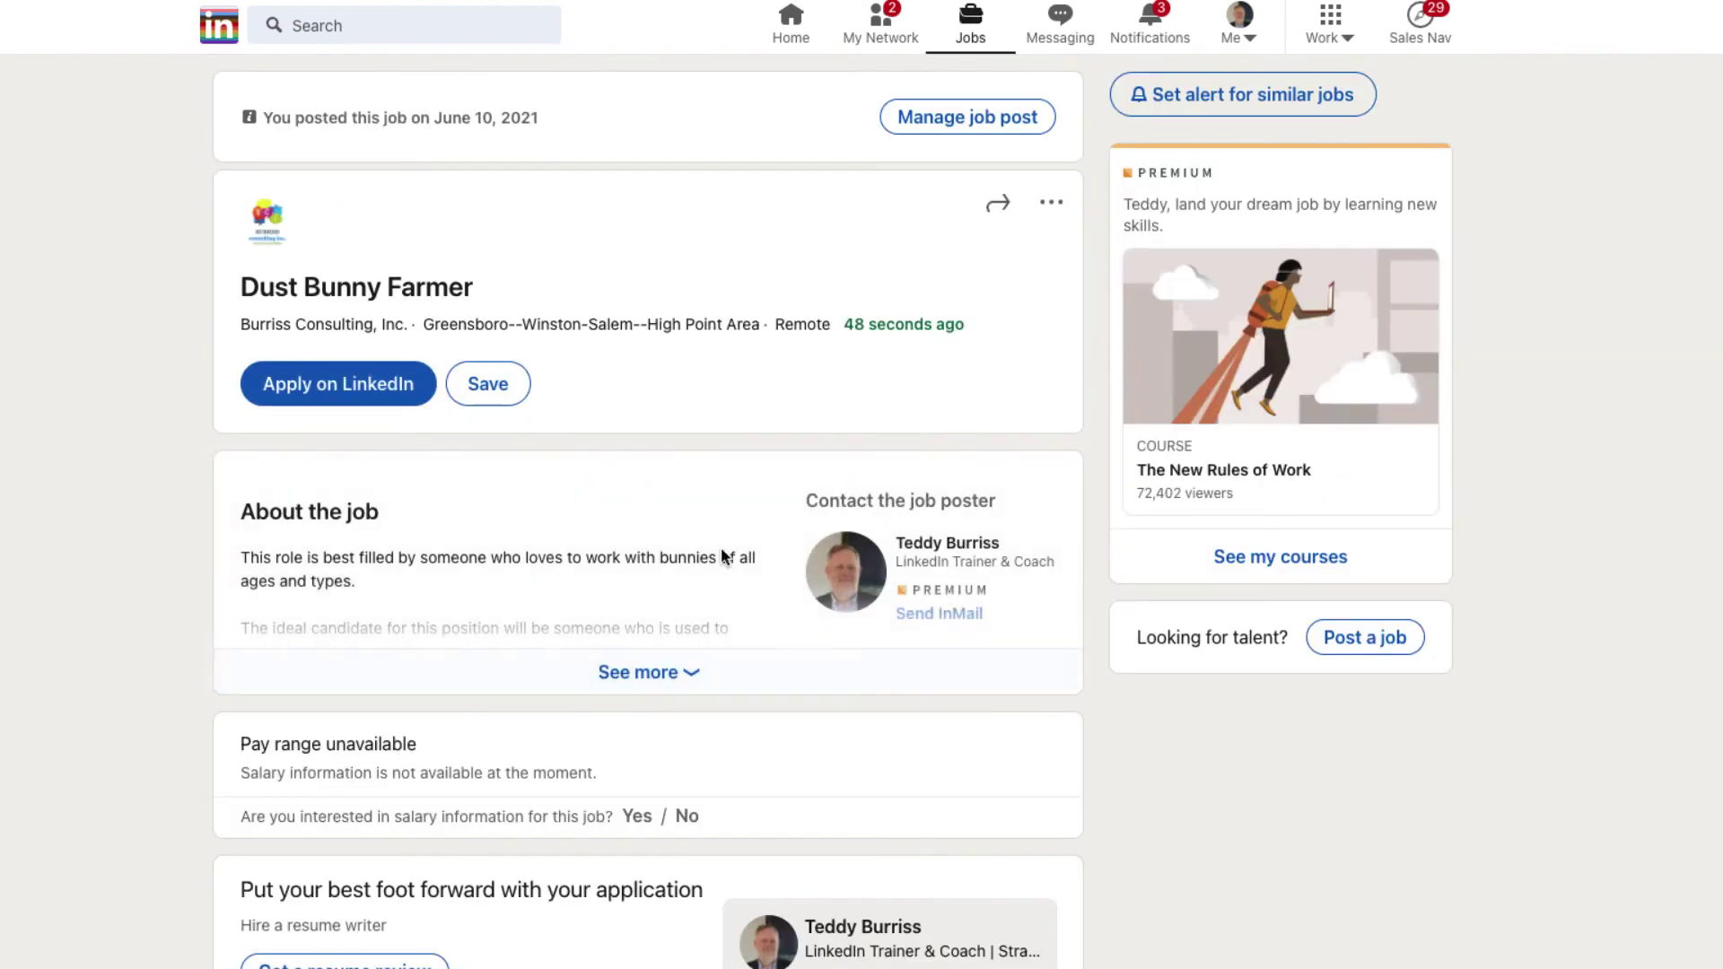
click(995, 204)
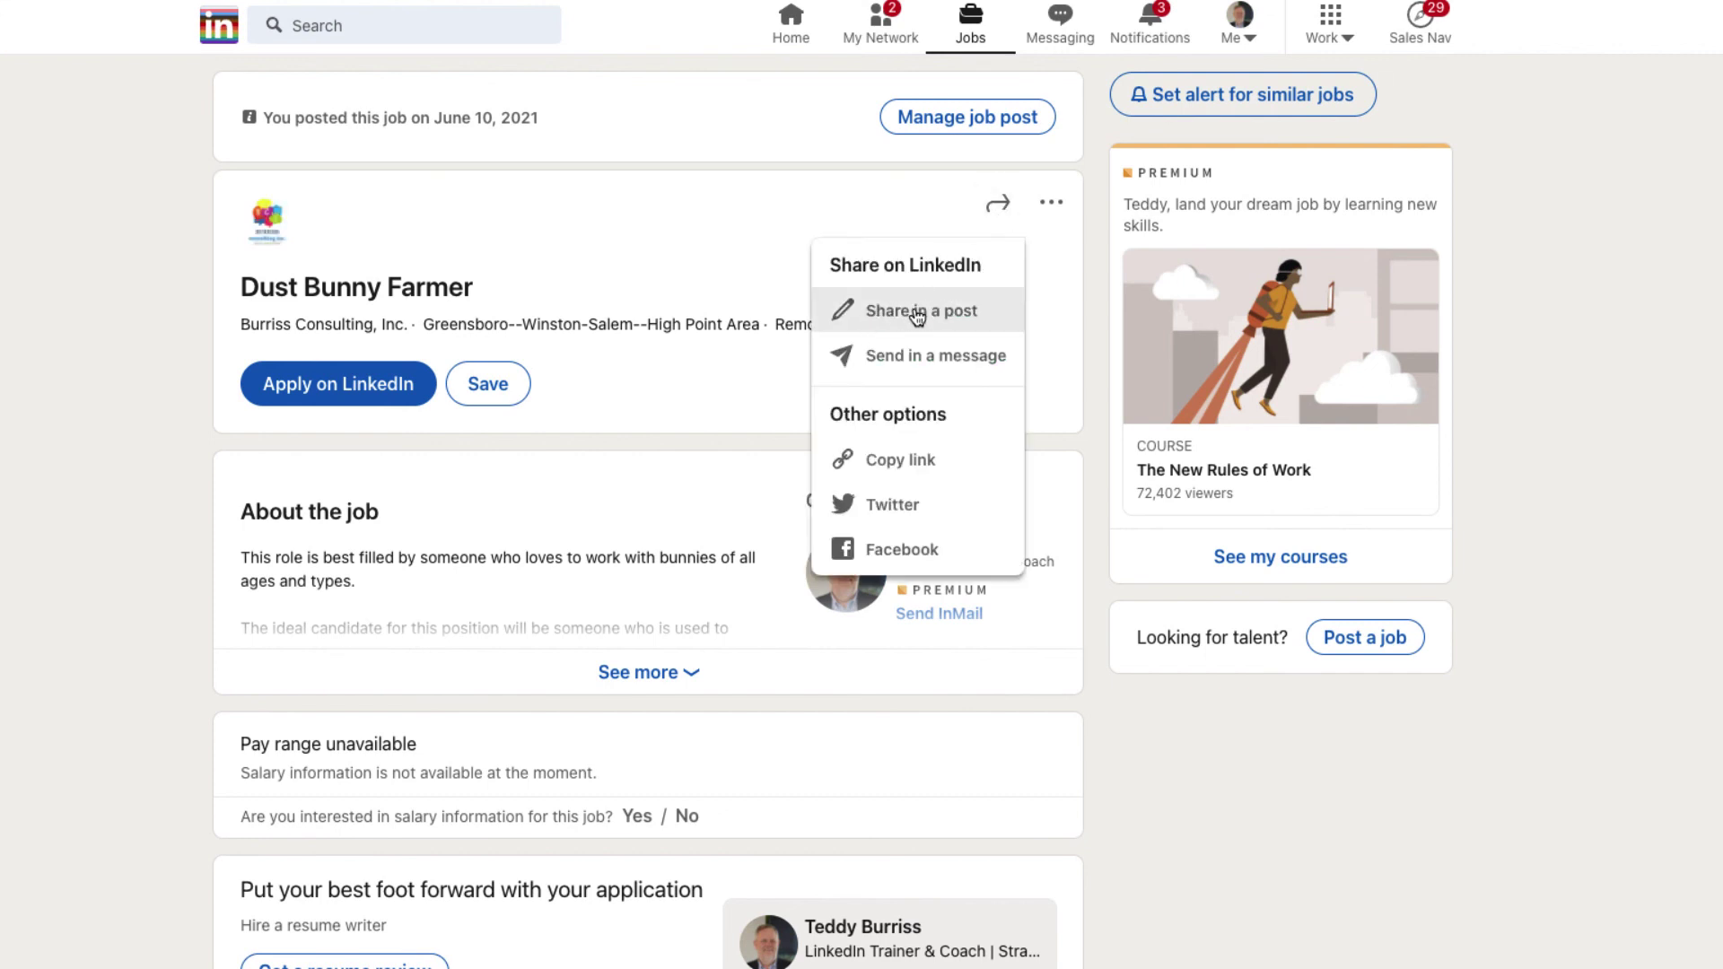
click(887, 361)
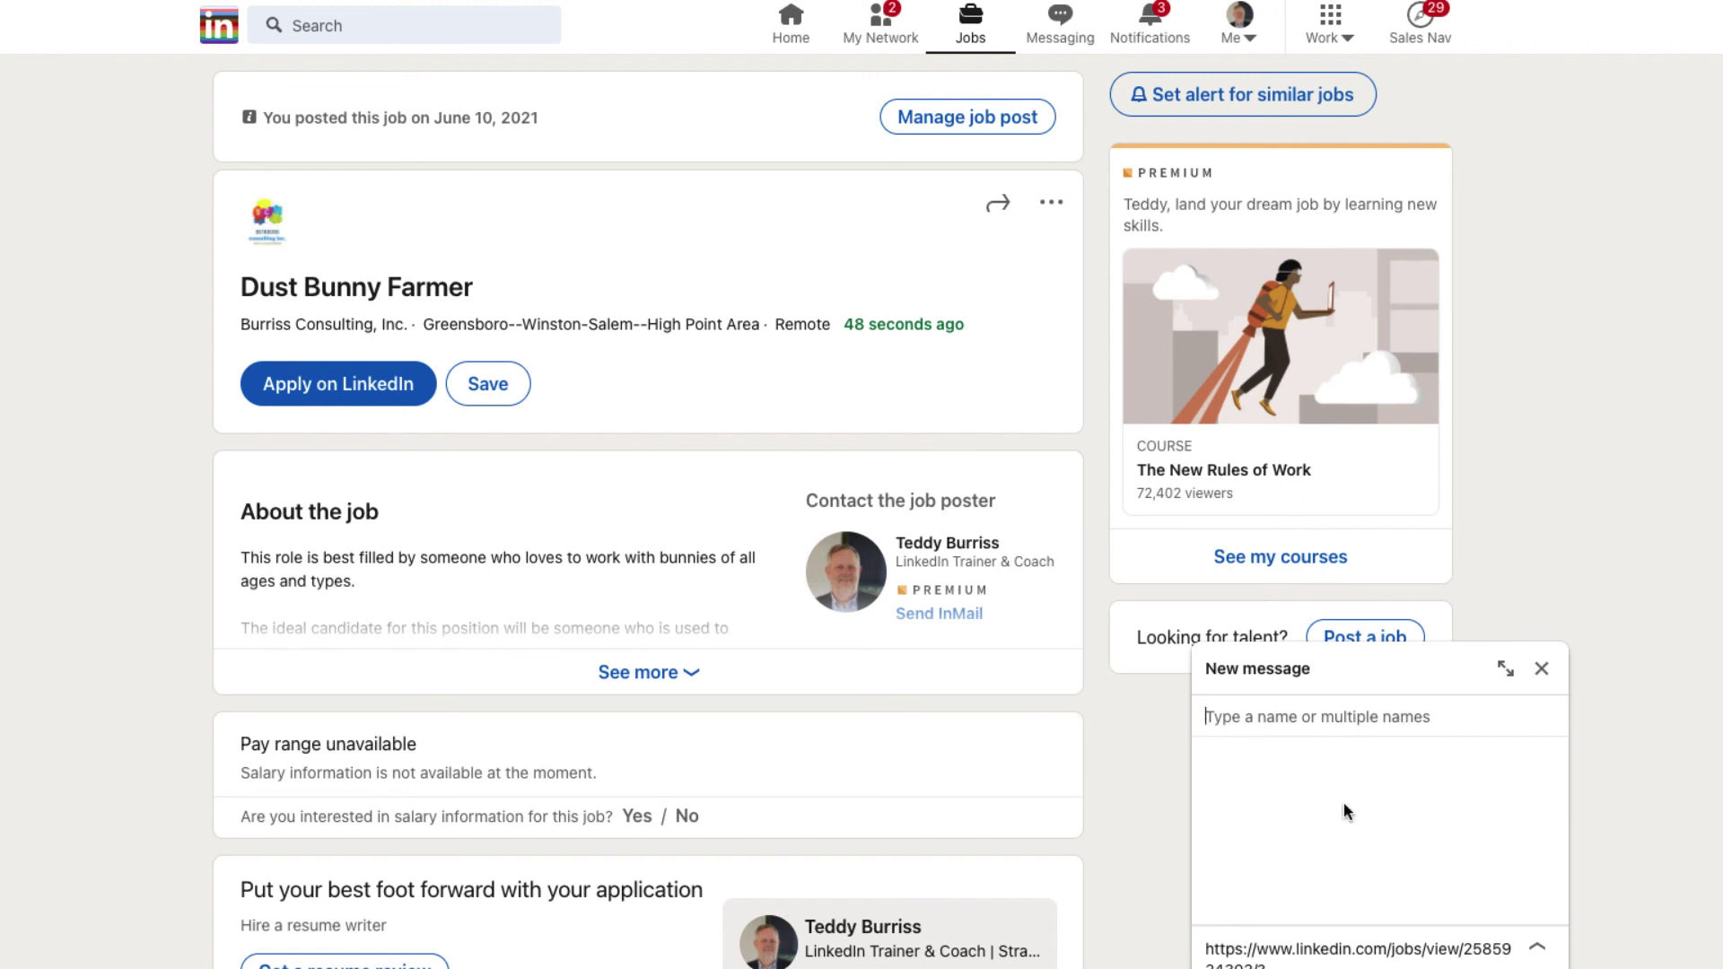
click(1541, 670)
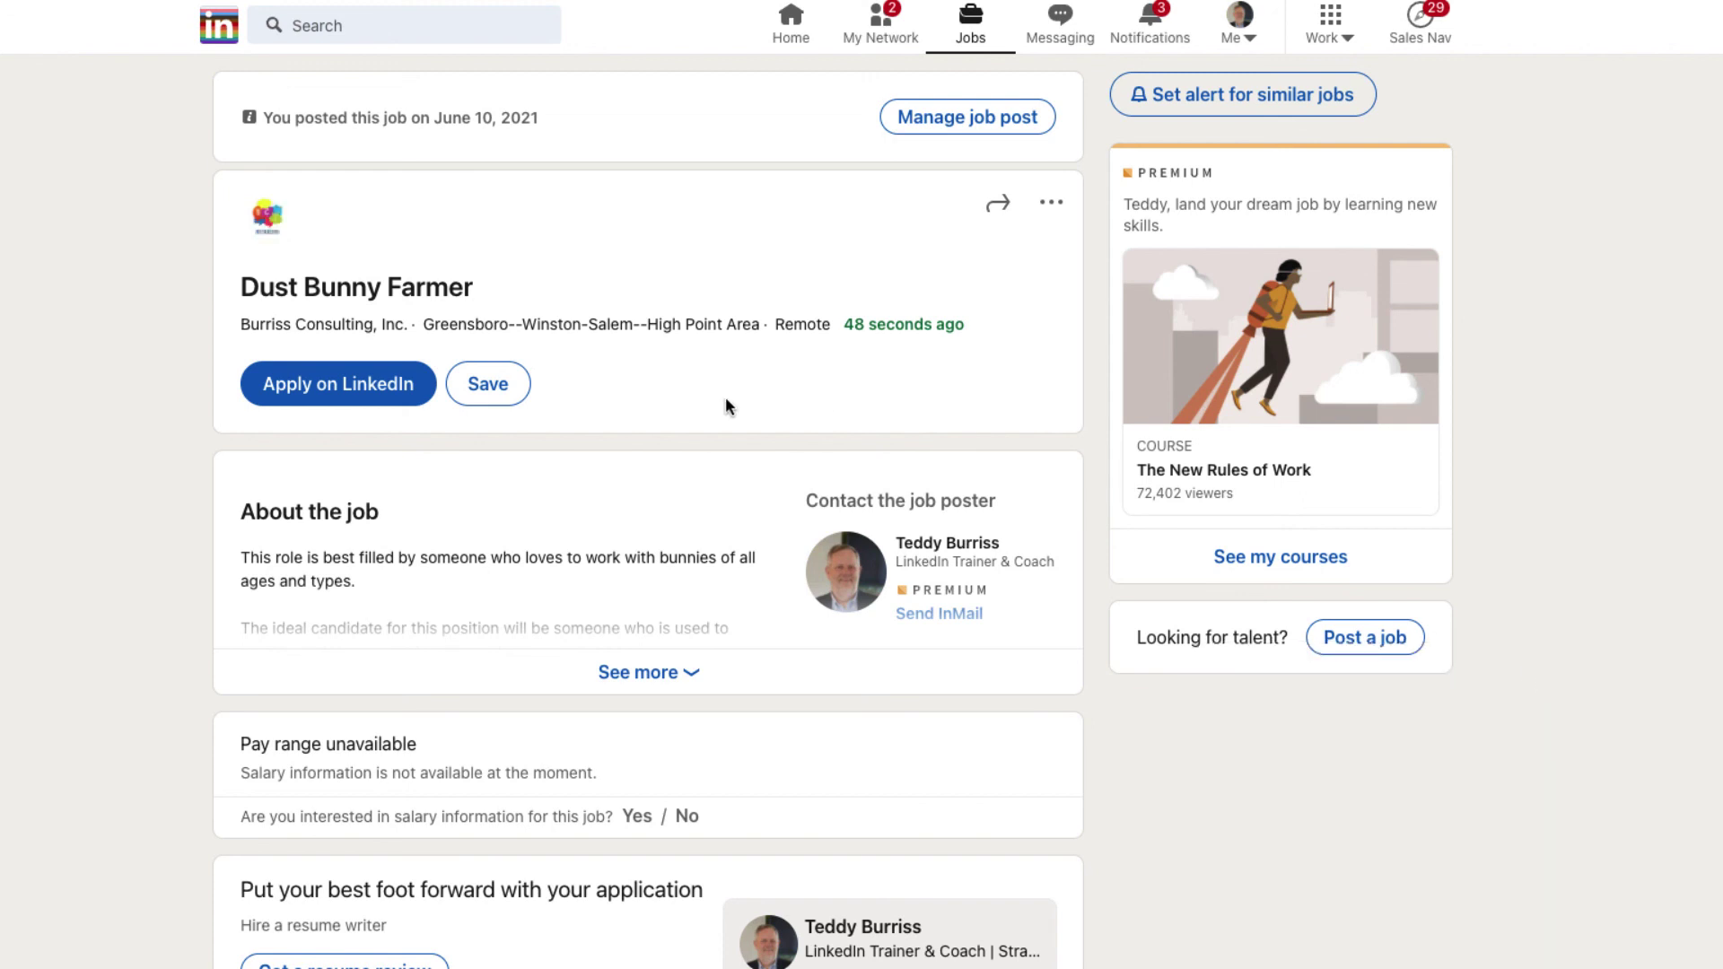